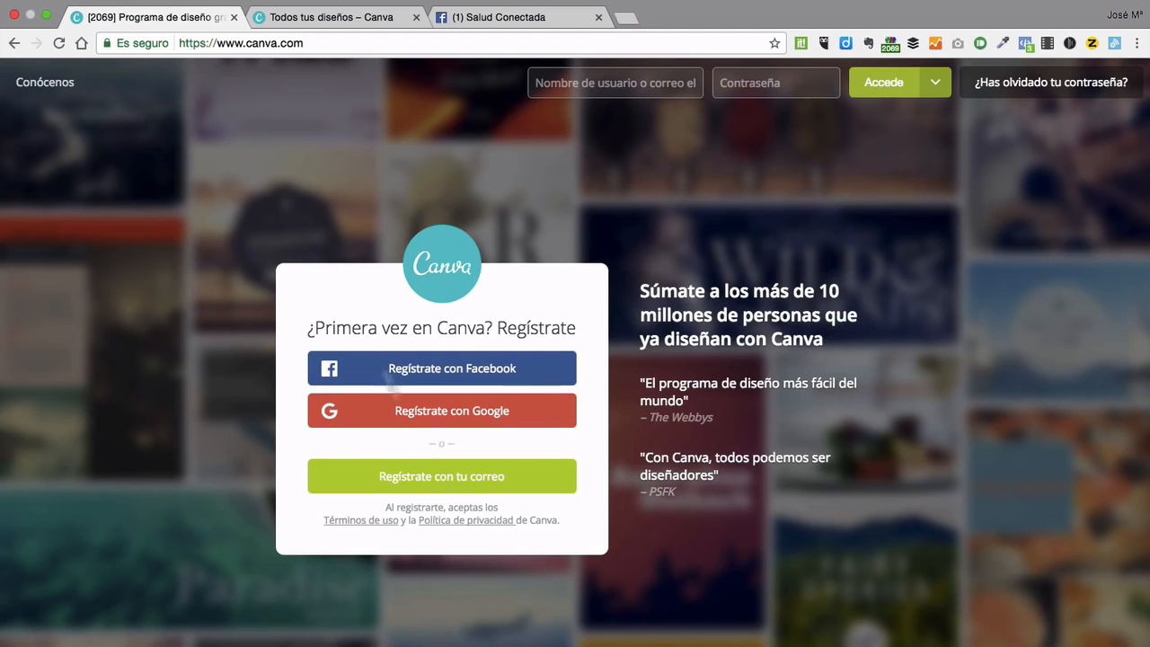
# Switch to the signed-in Canva dashboard and open the Tu marca page to review its colour palettes, logos and fonts.
pyautogui.click(319, 27)
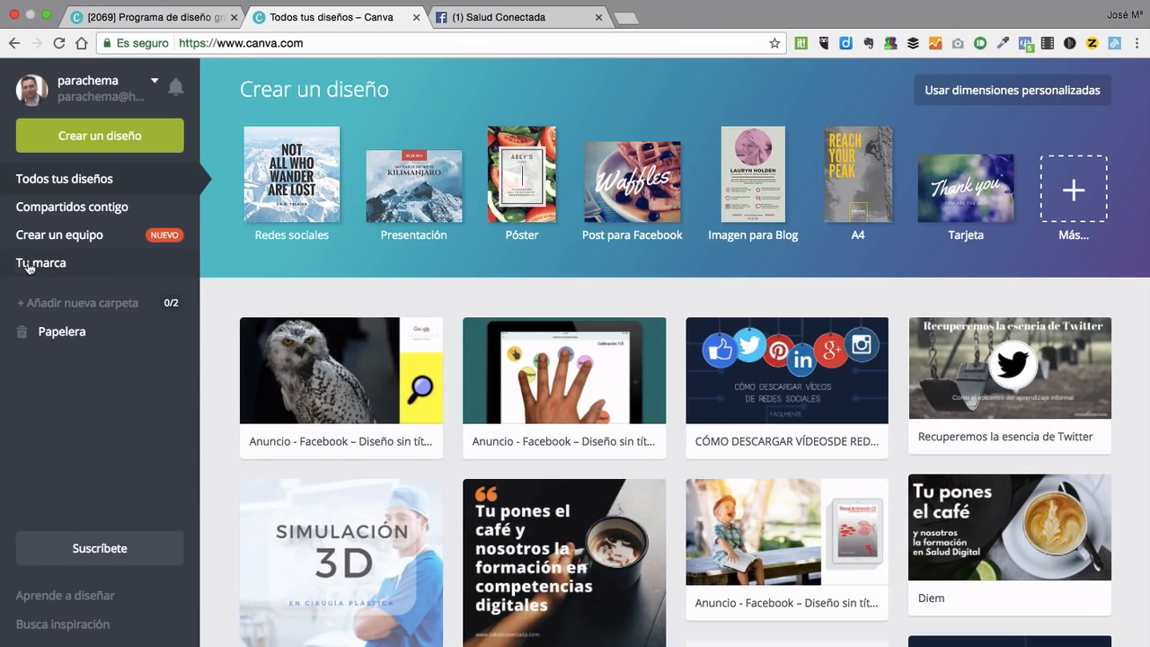
pyautogui.click(75, 269)
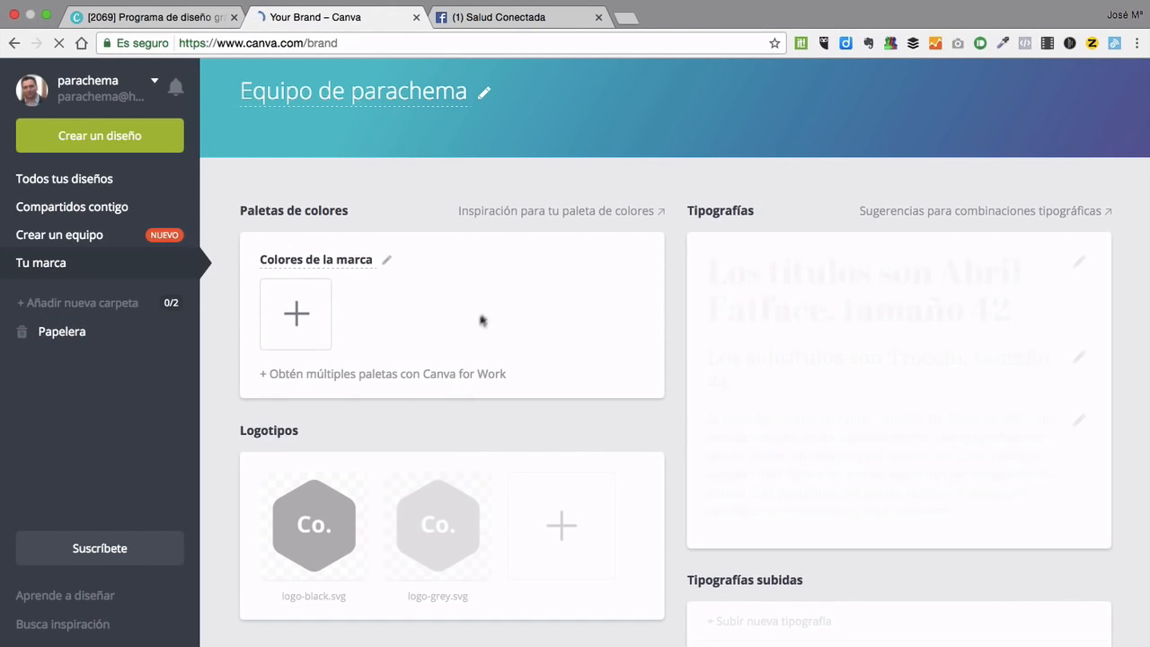
pyautogui.moveTo(792, 327)
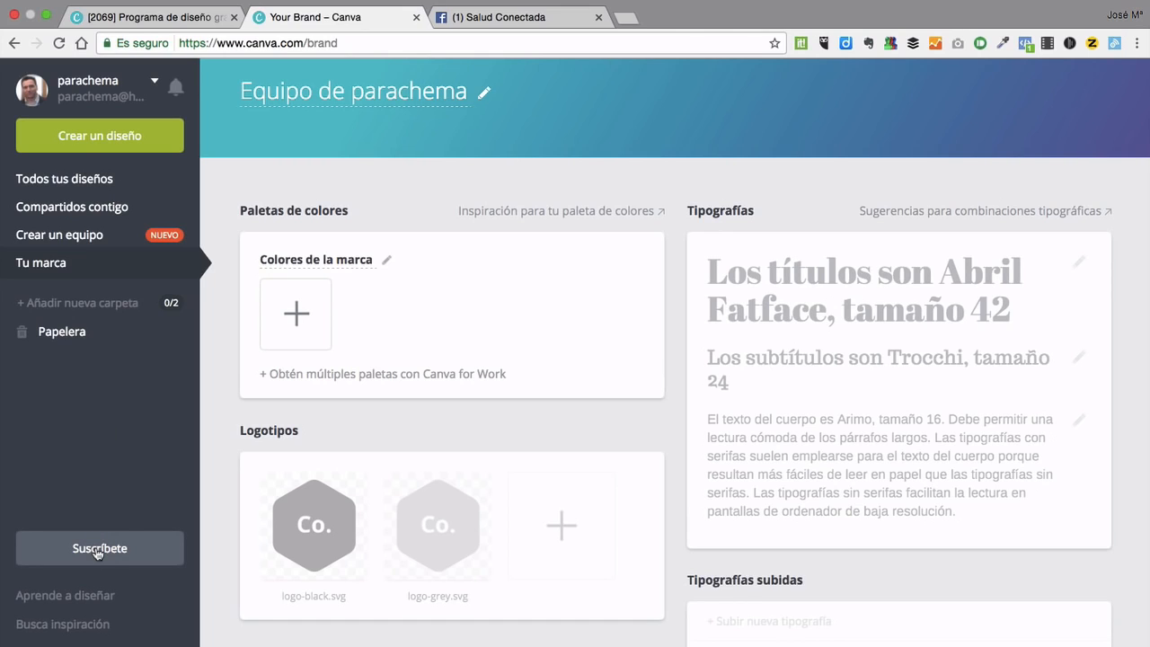
# Open the Aprende a diseñar tutorials, look through the Advanced Tips and Backgrounds lessons, and close the tutorials page.
pyautogui.click(91, 601)
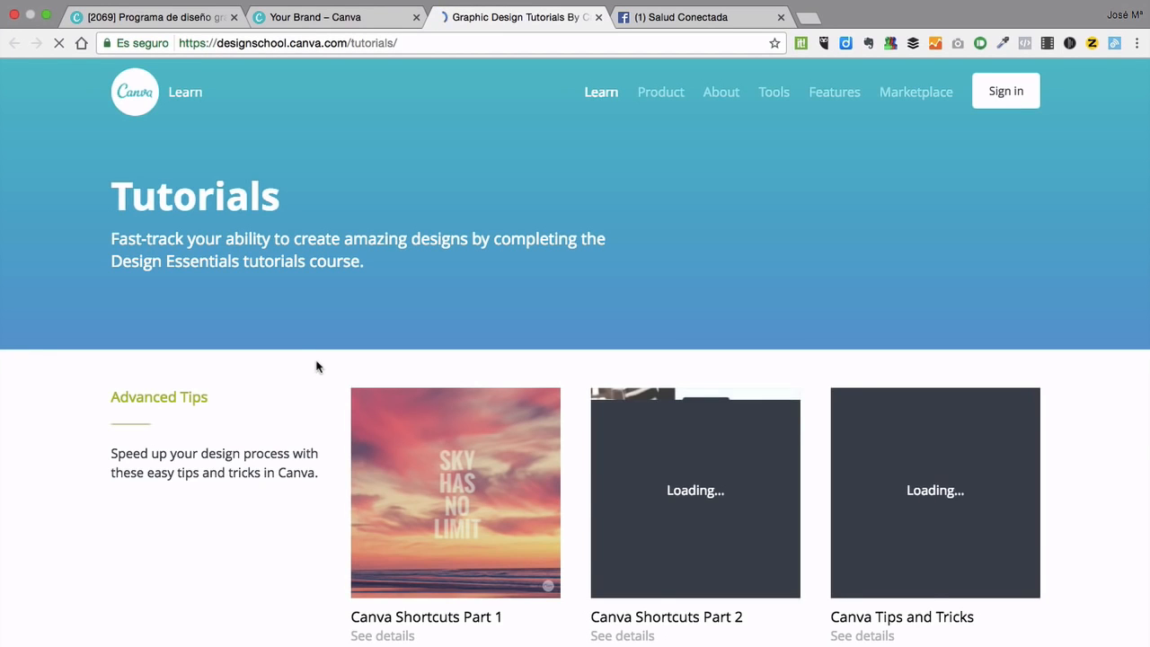
pyautogui.scroll(-3, 428, 500)
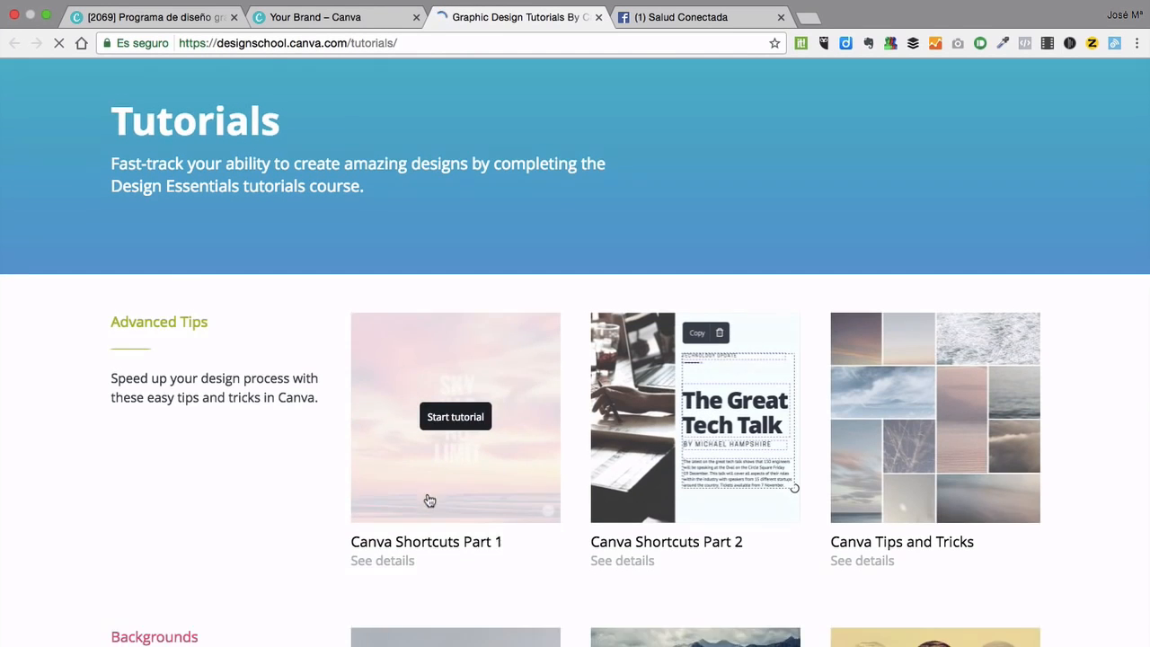
pyautogui.scroll(-5, 428, 499)
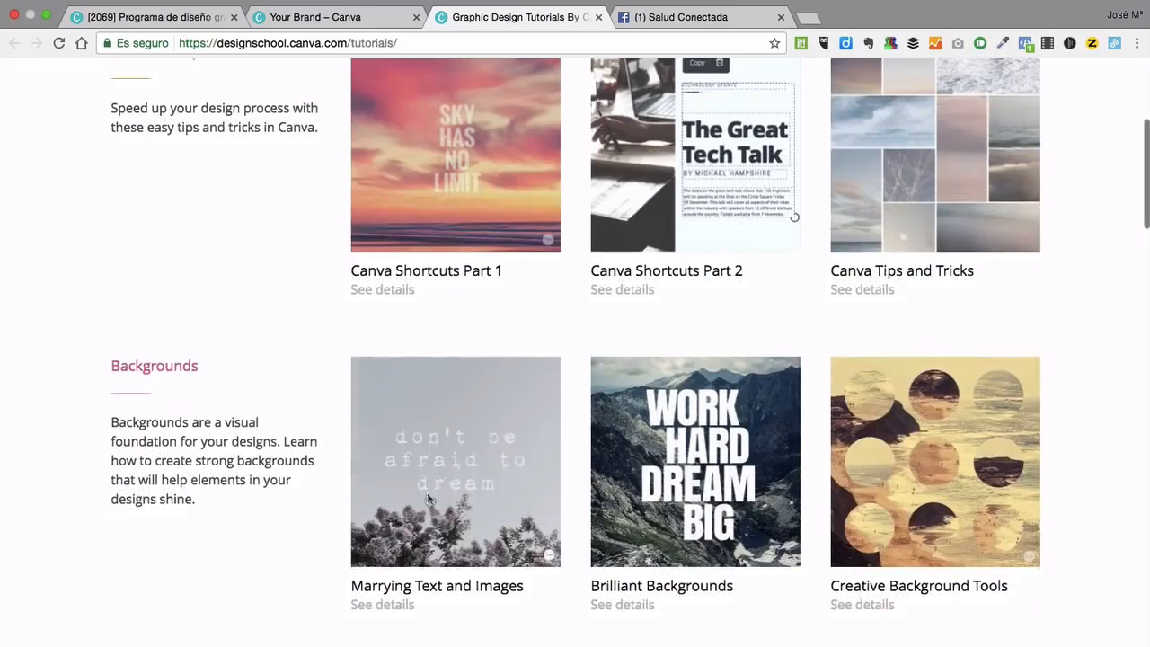
pyautogui.scroll(-2, 427, 500)
pyautogui.scroll(4, 343, 286)
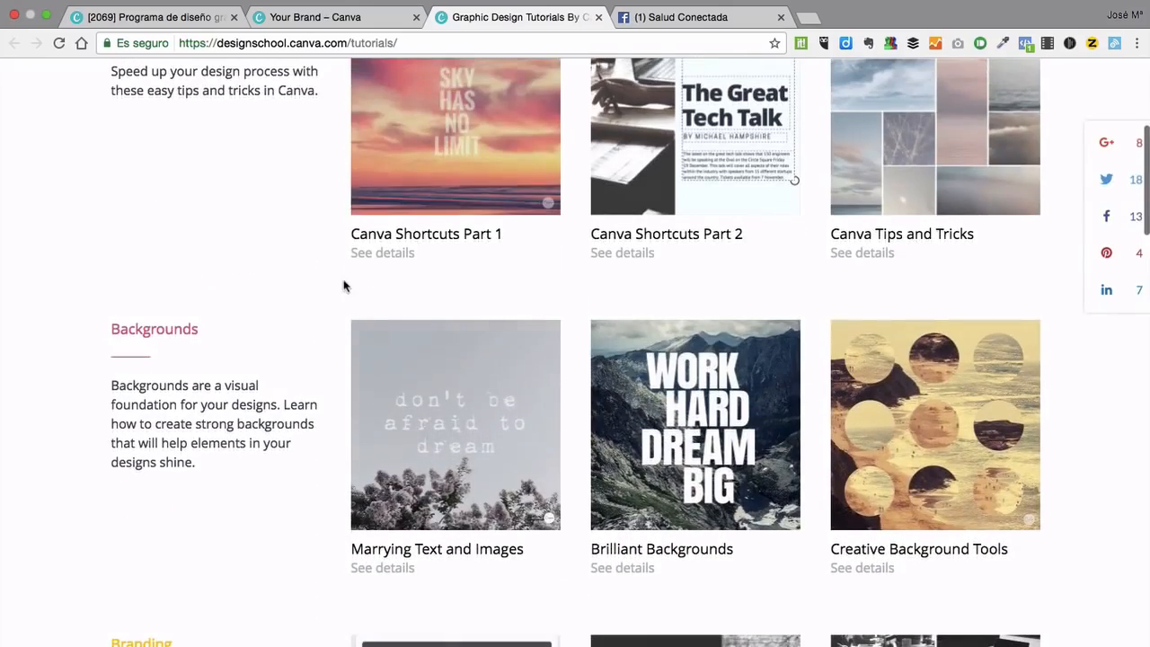
pyautogui.click(598, 17)
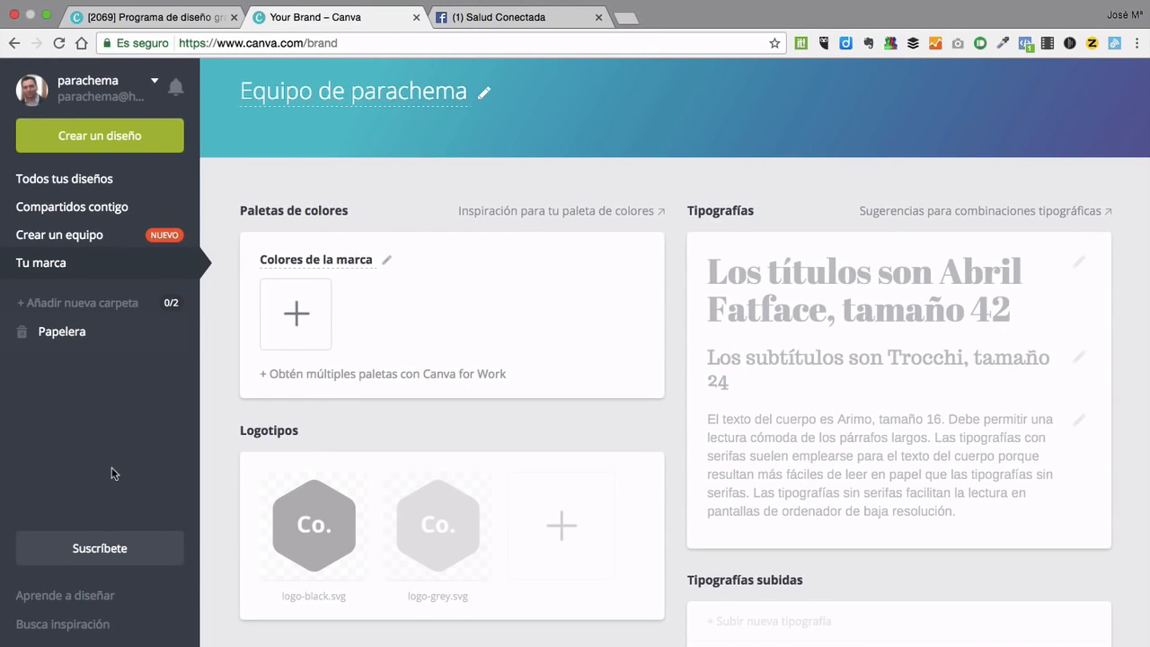
# Open Busca inspiración and look through the stream of designs published by other users.
pyautogui.click(59, 624)
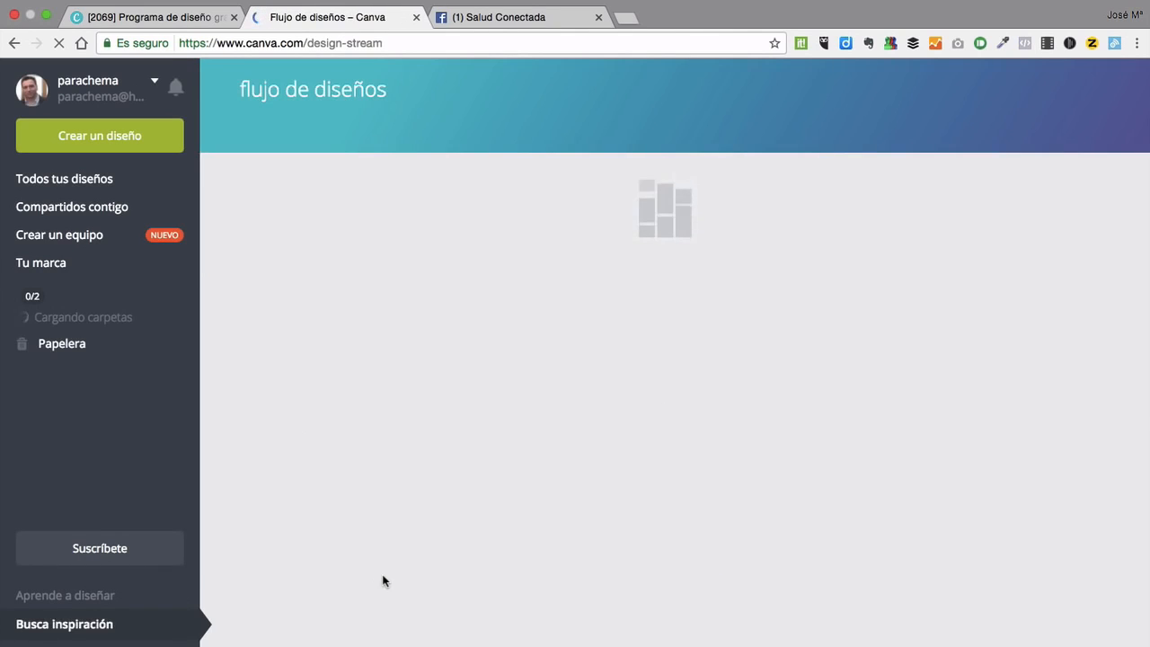
pyautogui.scroll(-2, 584, 576)
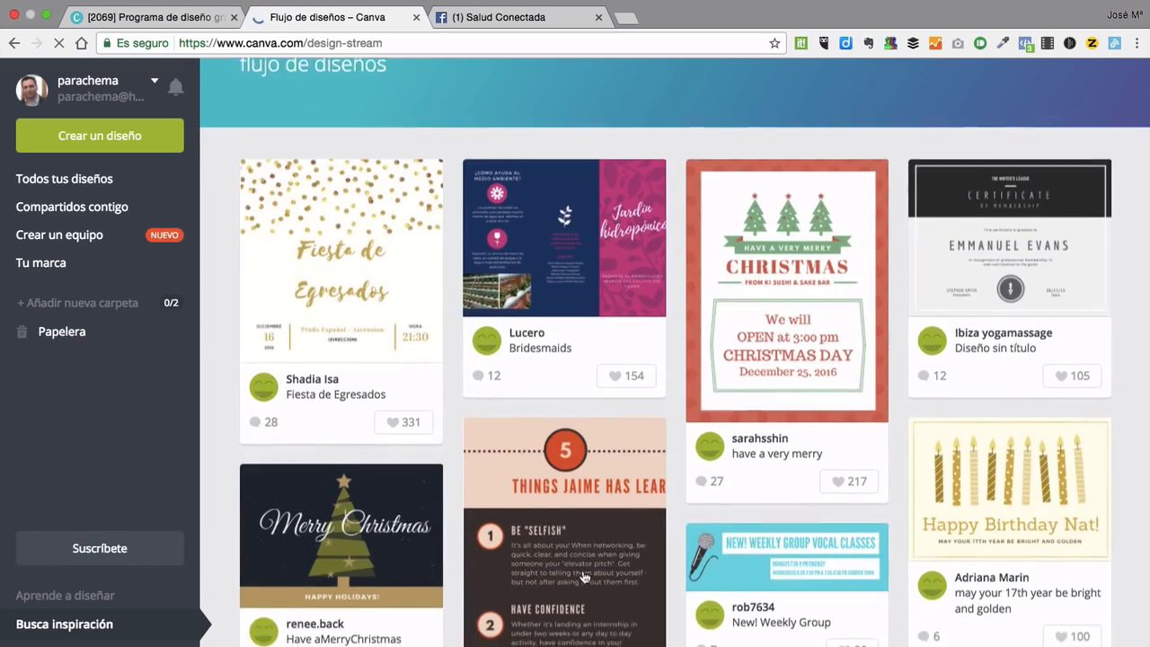
pyautogui.scroll(-5, 584, 576)
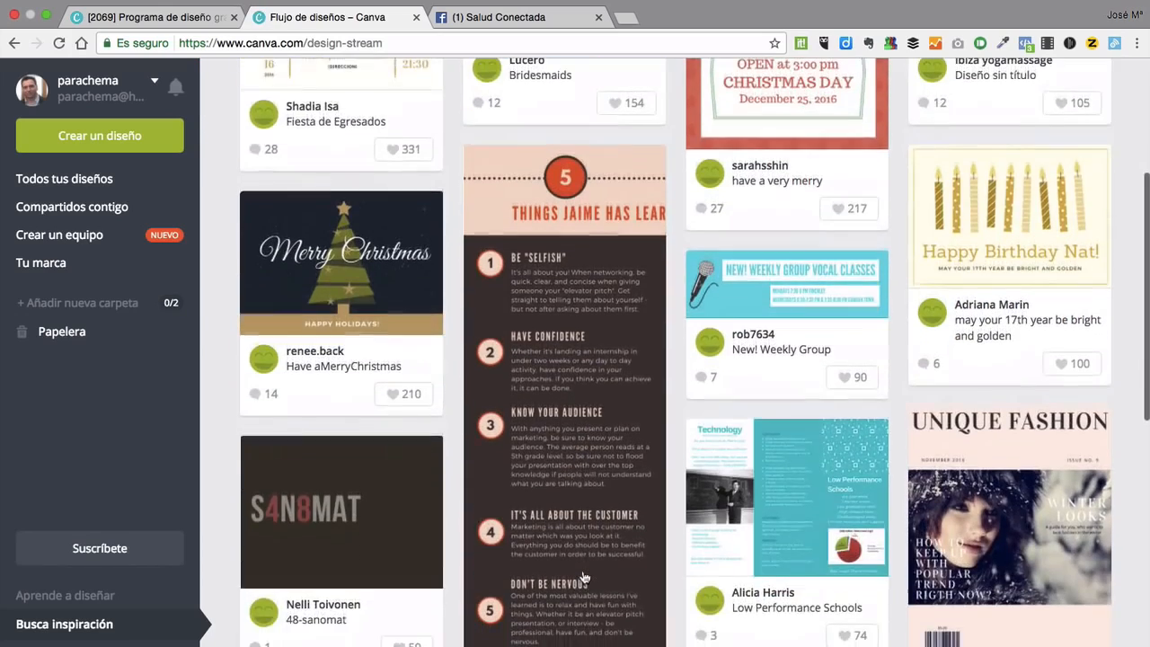
pyautogui.scroll(-6, 583, 571)
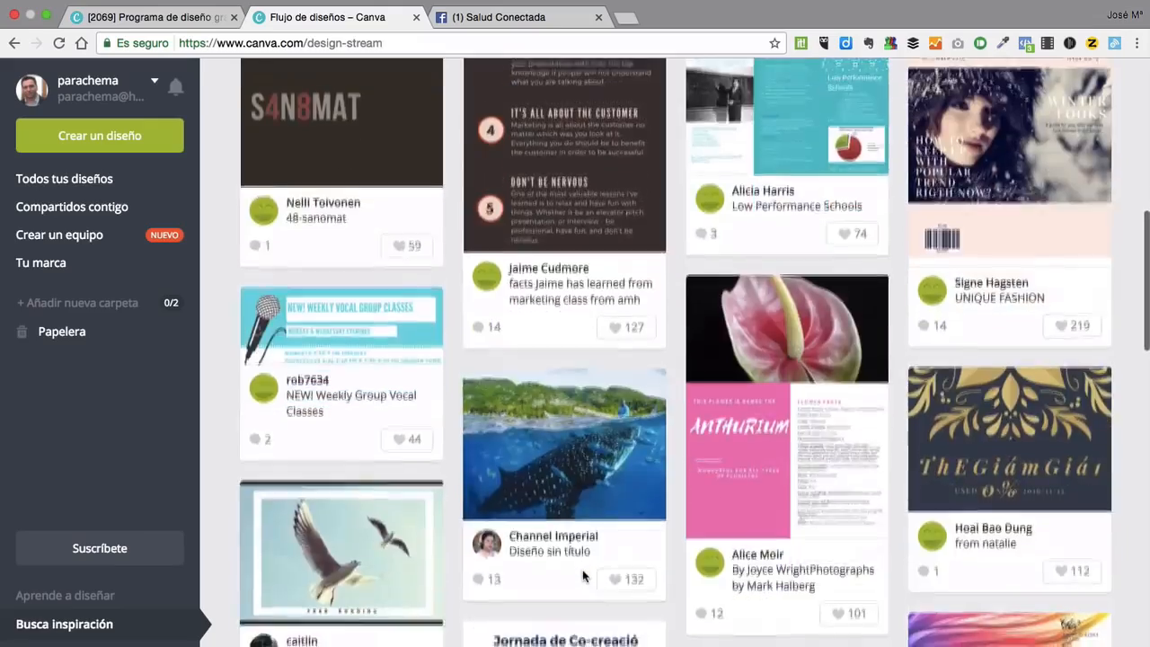
pyautogui.scroll(-5, 584, 576)
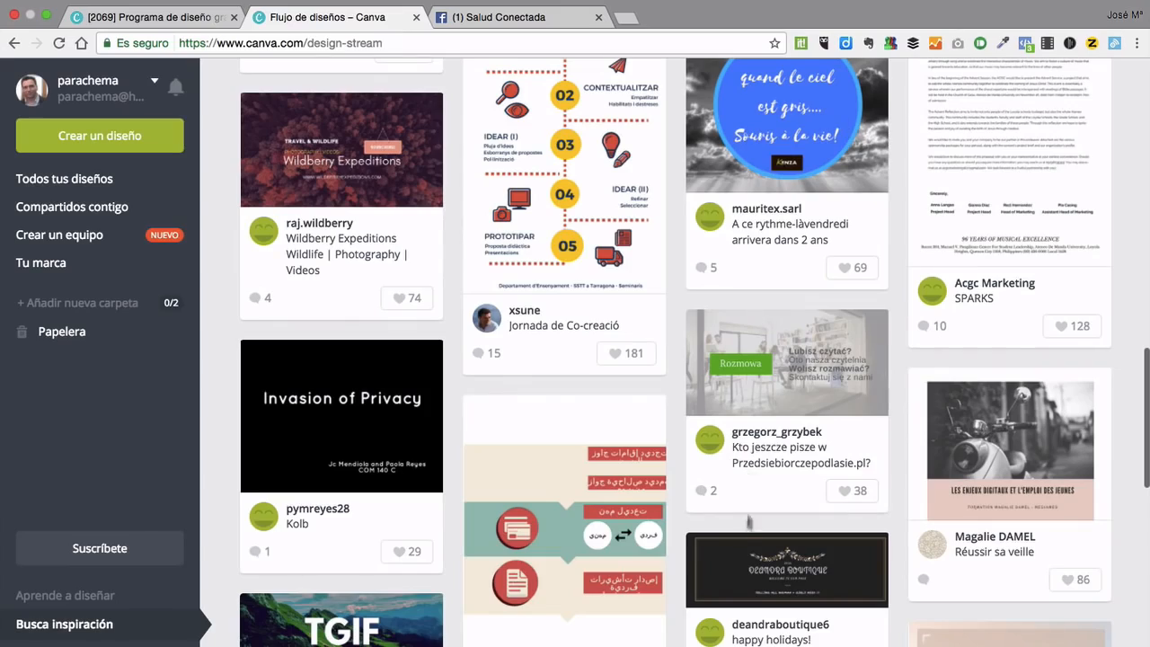
pyautogui.scroll(-2, 751, 503)
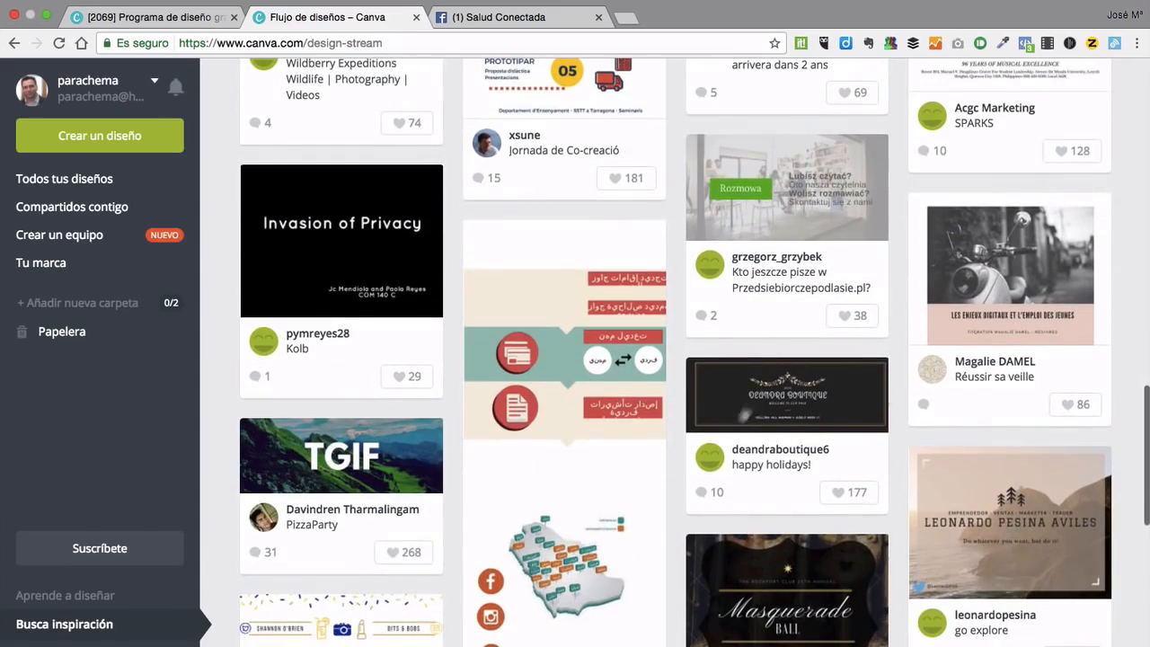
pyautogui.scroll(-2, 724, 547)
pyautogui.scroll(-8, 693, 352)
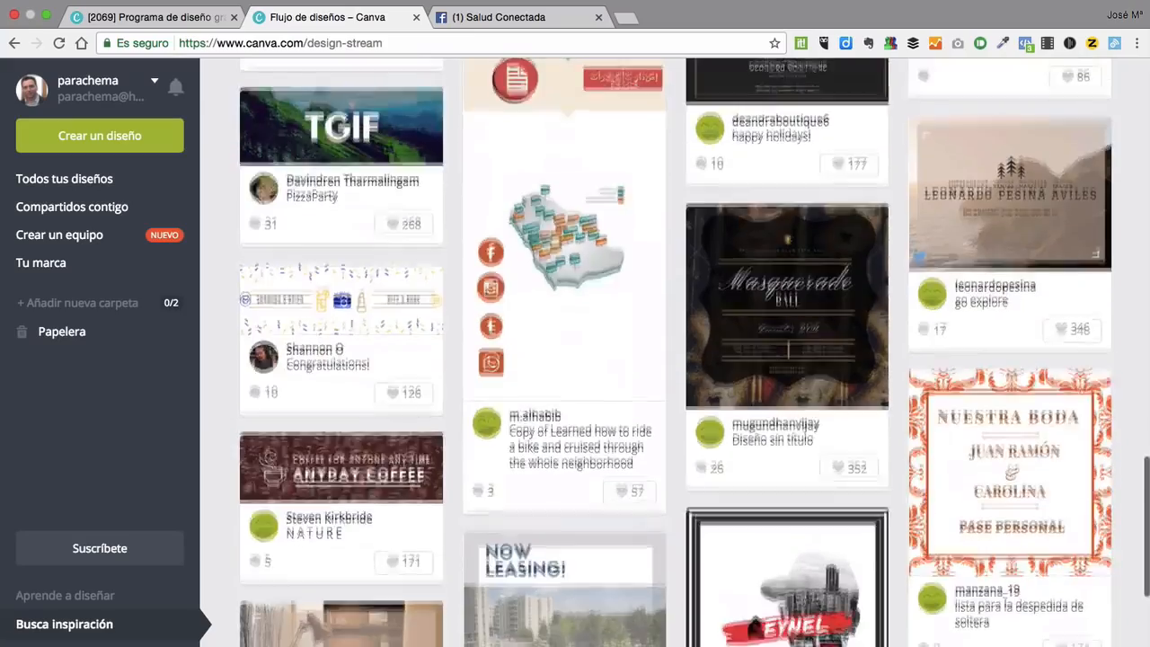
pyautogui.scroll(-2, 753, 447)
pyautogui.scroll(10, 752, 448)
pyautogui.scroll(15, 333, 536)
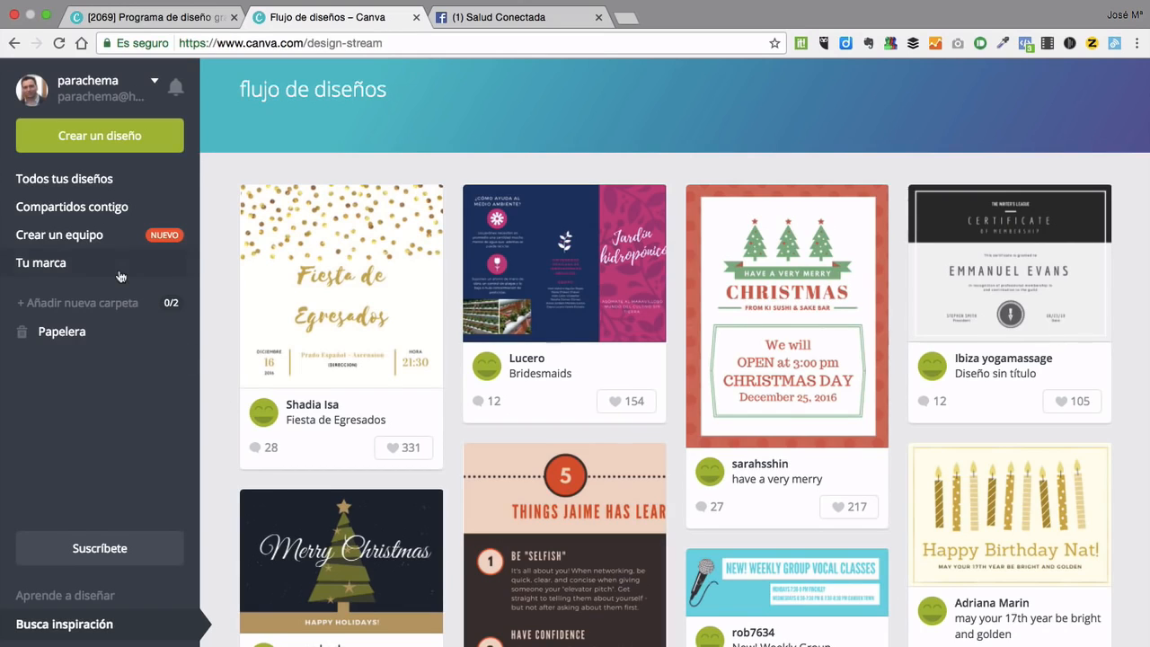
# Open the catalogue for creating a design and examine its formats, from social media posts and documents to marketing materials and headers.
pyautogui.click(107, 140)
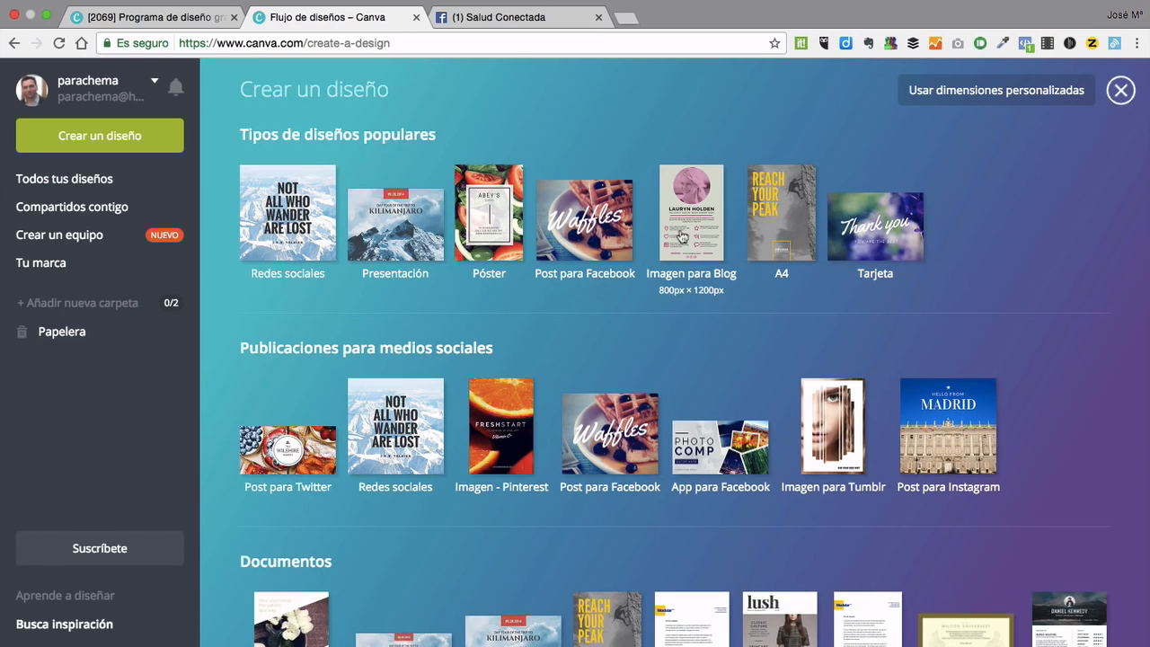
pyautogui.scroll(-1, 716, 444)
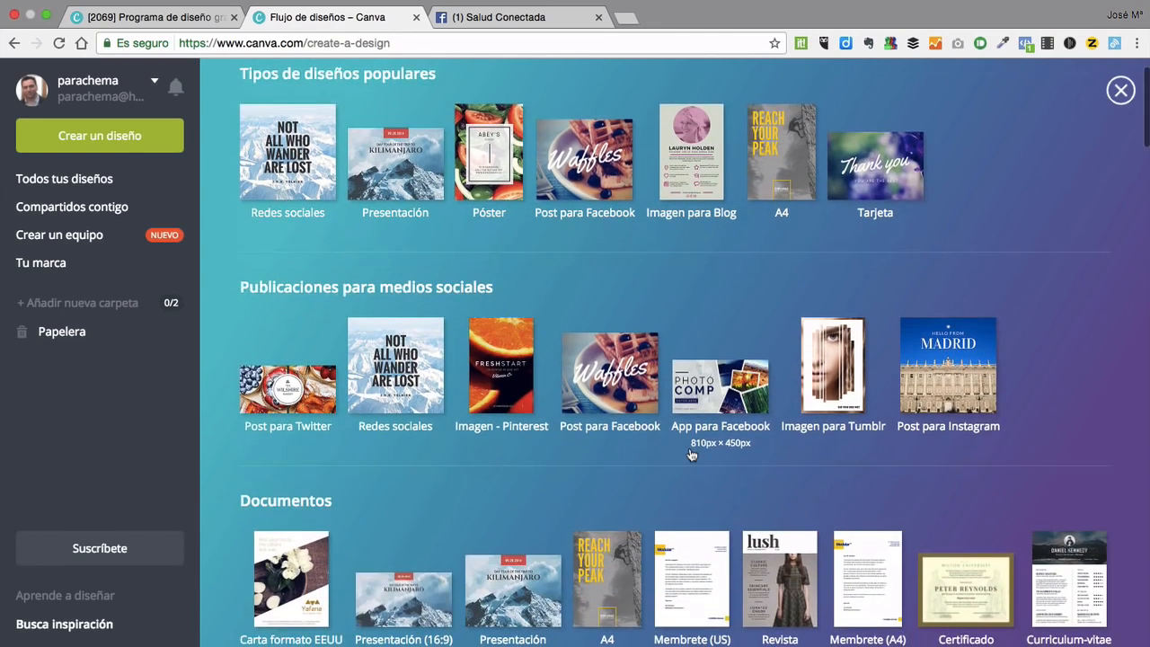
pyautogui.scroll(-2, 734, 438)
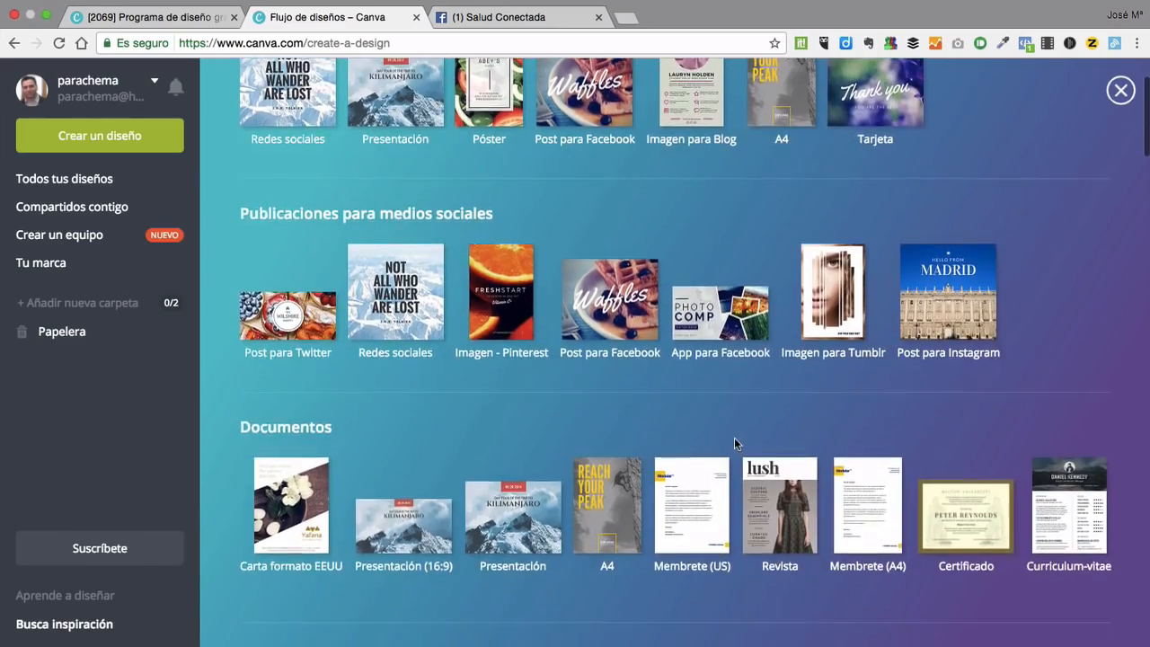
pyautogui.scroll(-1, 734, 441)
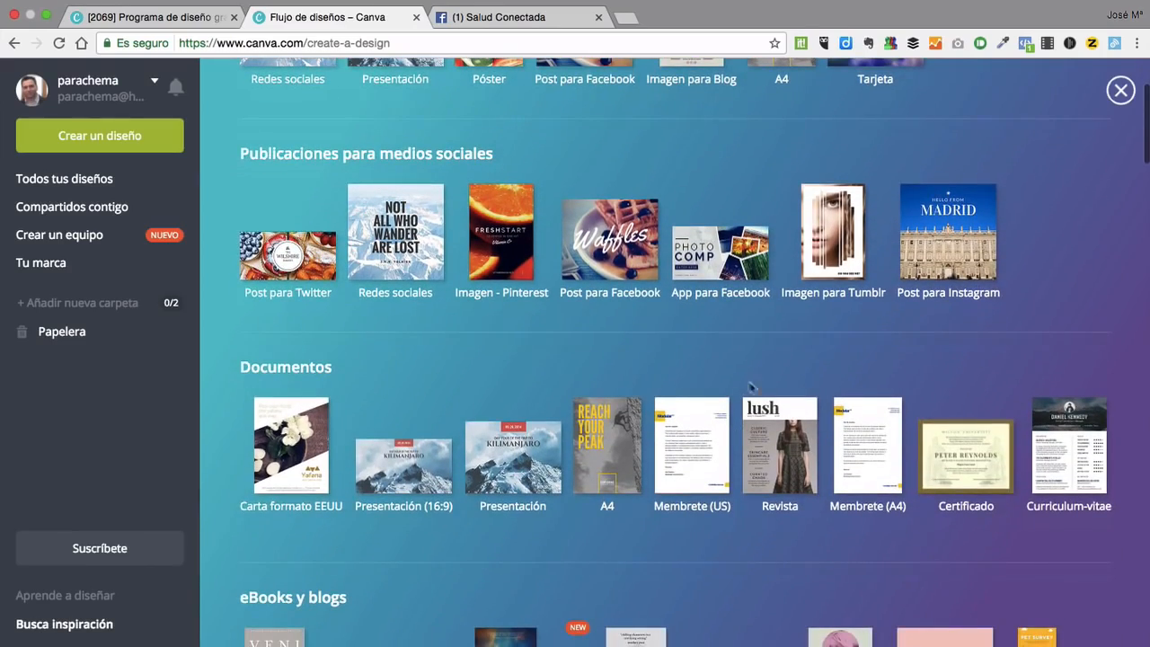
pyautogui.scroll(-2, 678, 354)
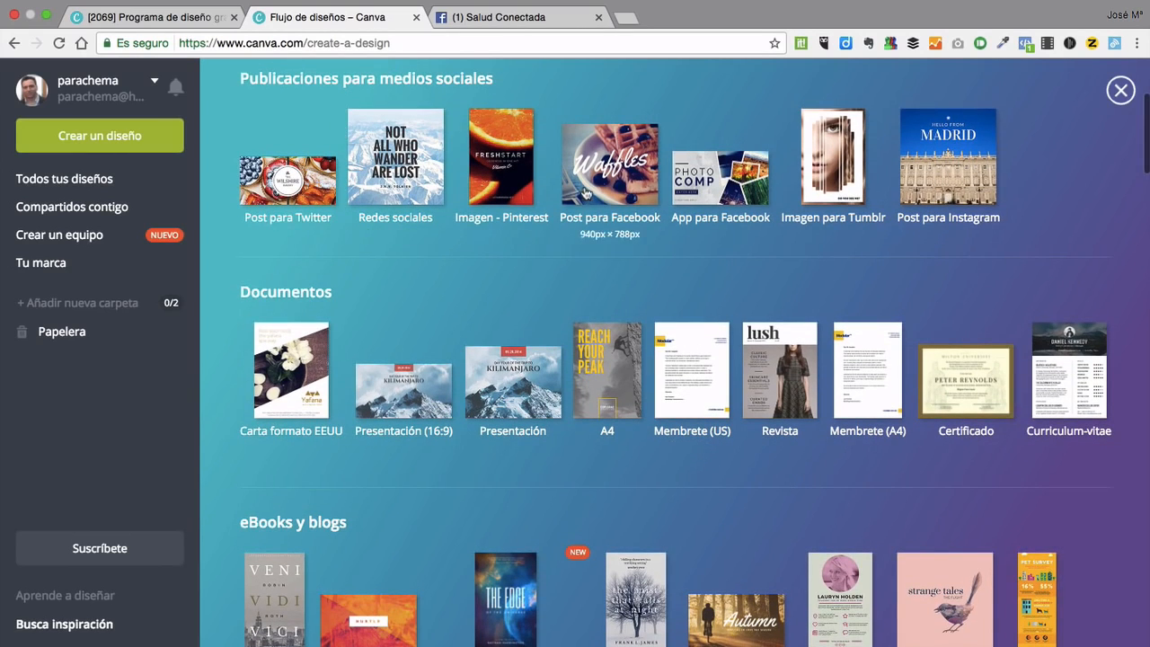
pyautogui.scroll(-1, 425, 485)
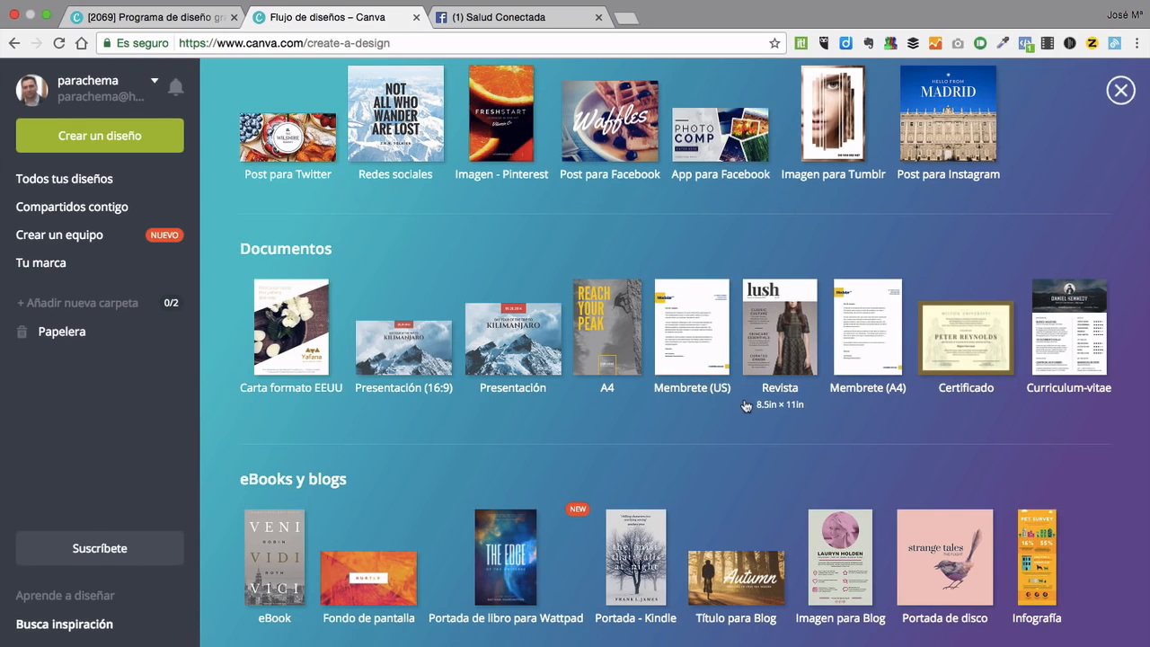
pyautogui.scroll(-3, 746, 406)
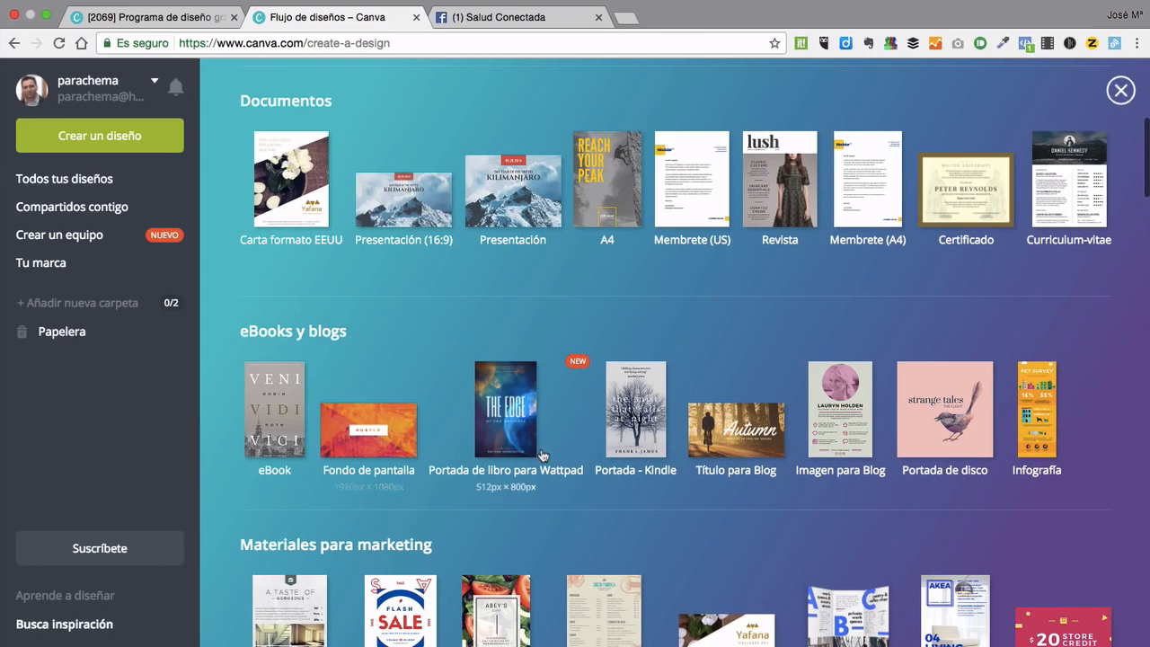
pyautogui.scroll(-1, 542, 456)
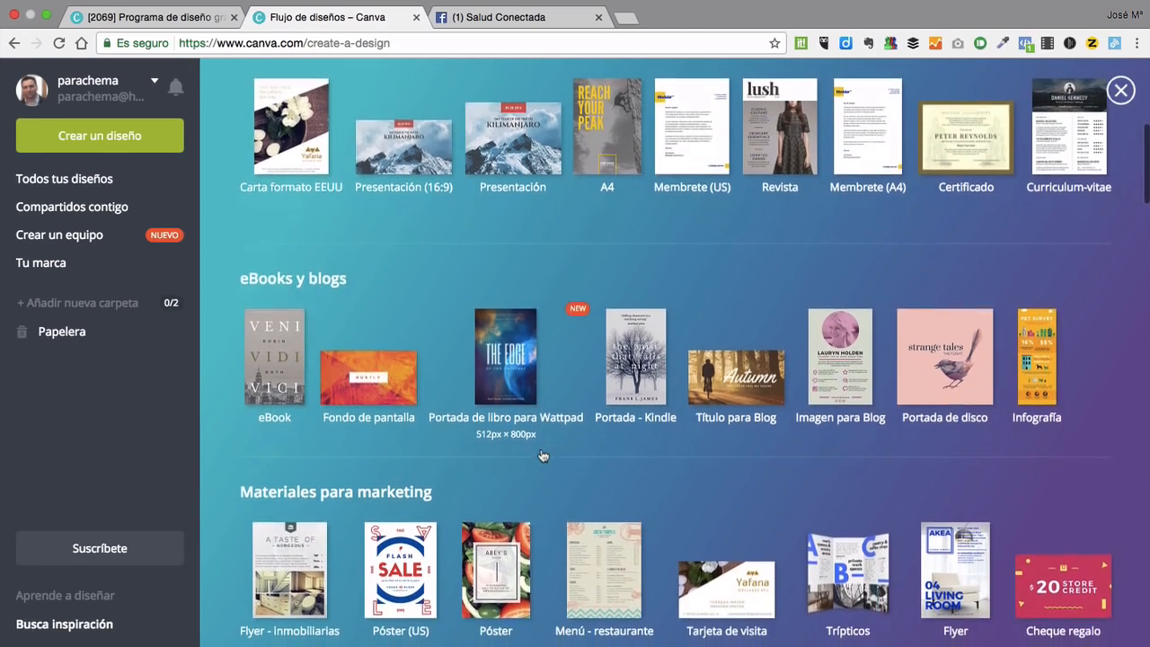
pyautogui.scroll(-2, 1026, 458)
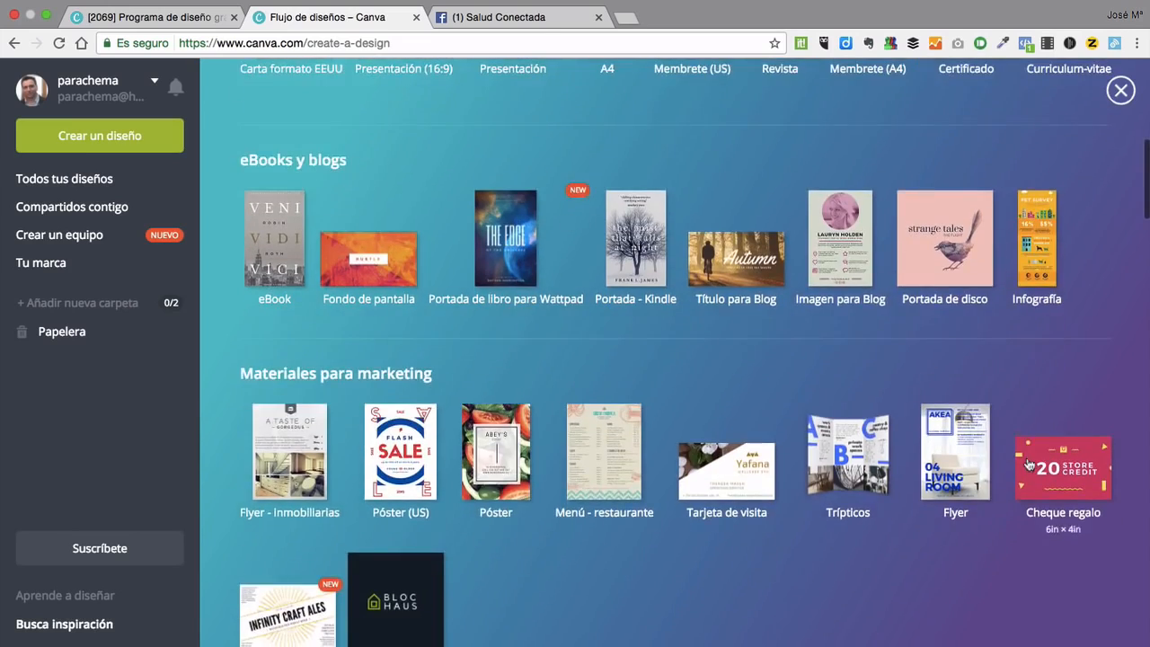
pyautogui.scroll(-3, 1029, 463)
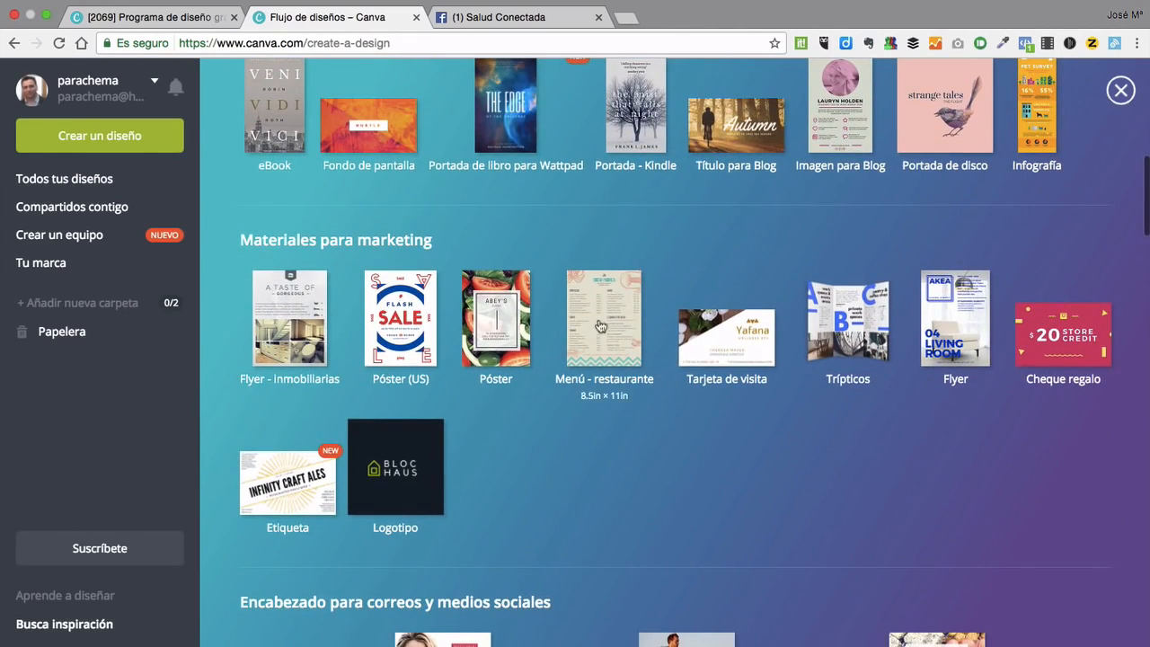
pyautogui.scroll(-3, 535, 476)
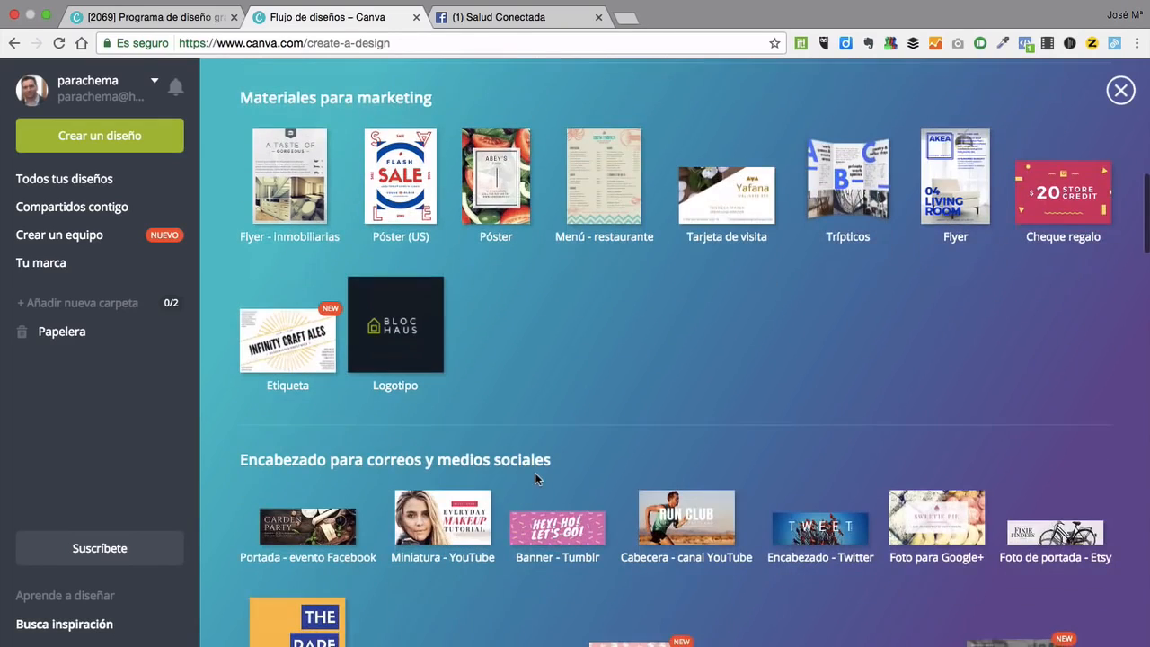
pyautogui.scroll(-3, 862, 411)
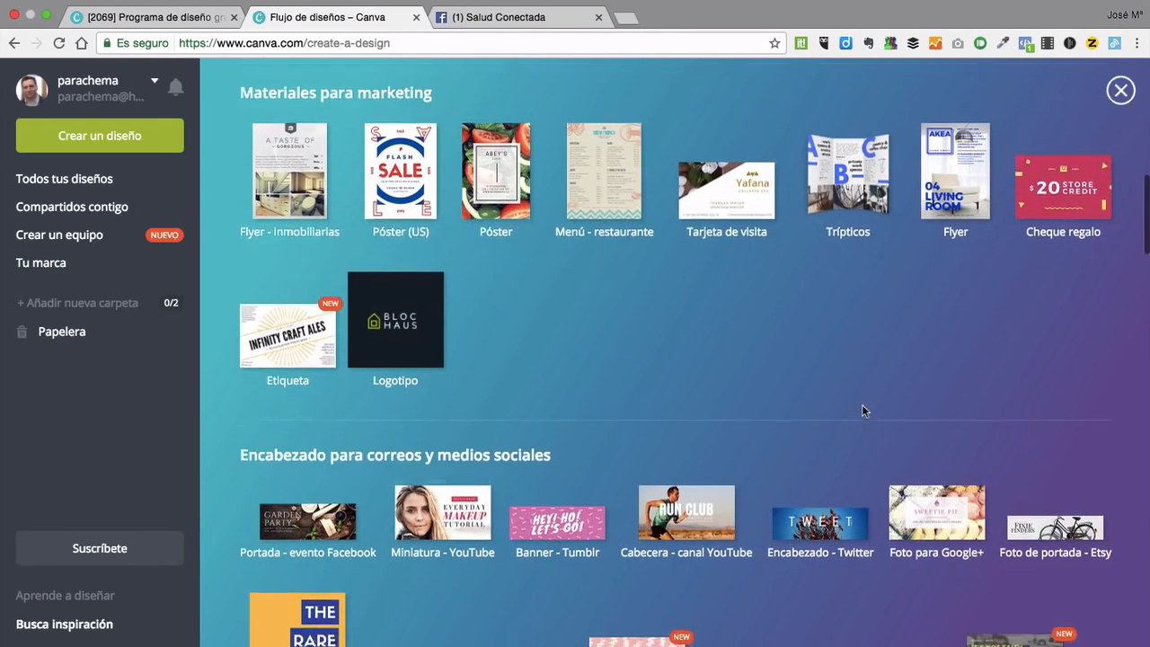
pyautogui.scroll(10, 545, 342)
pyautogui.scroll(8, 545, 335)
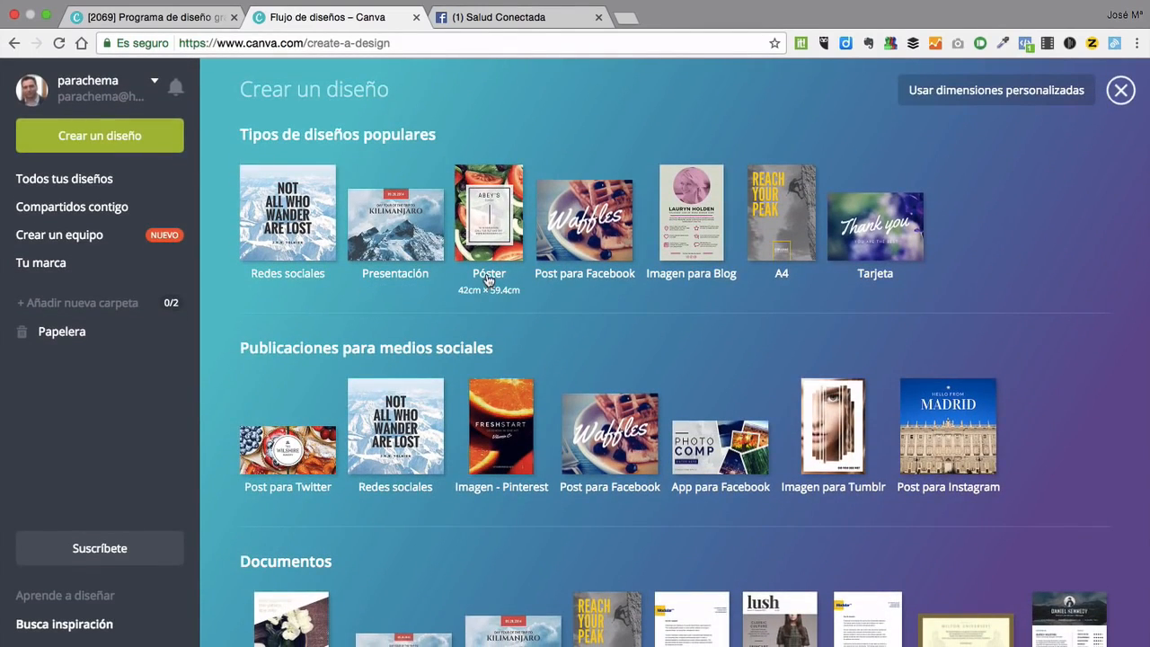
# Create a new blank design with the Post para Facebook format from the social media publications.
pyautogui.scroll(-3, 486, 274)
pyautogui.scroll(2, 486, 272)
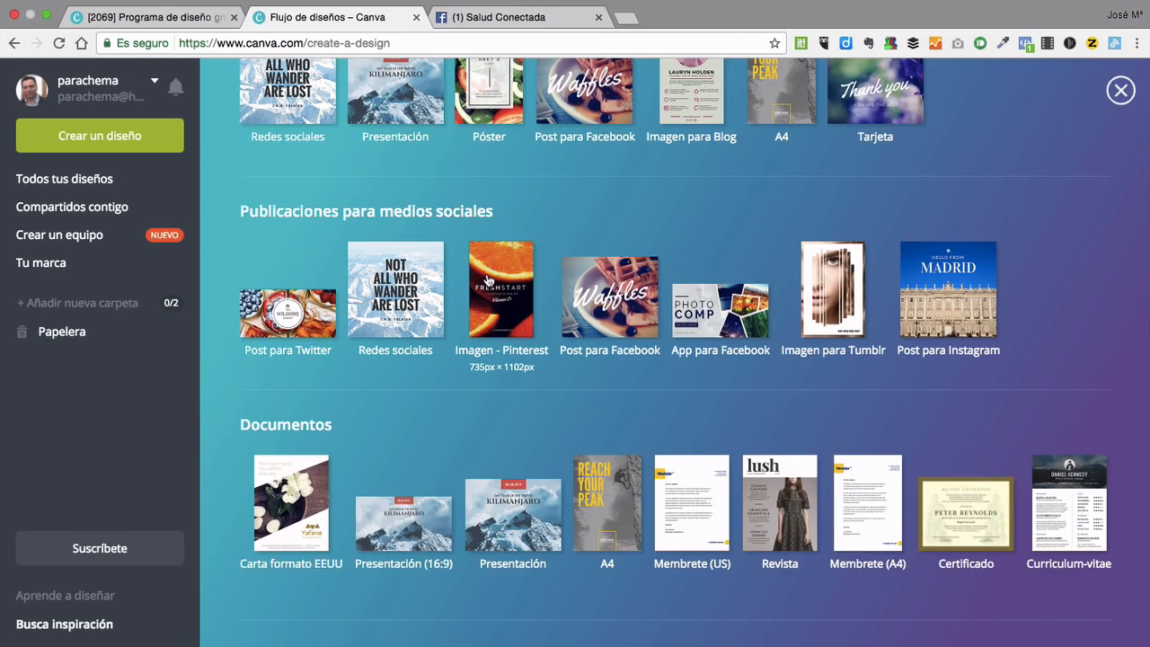
pyautogui.click(609, 327)
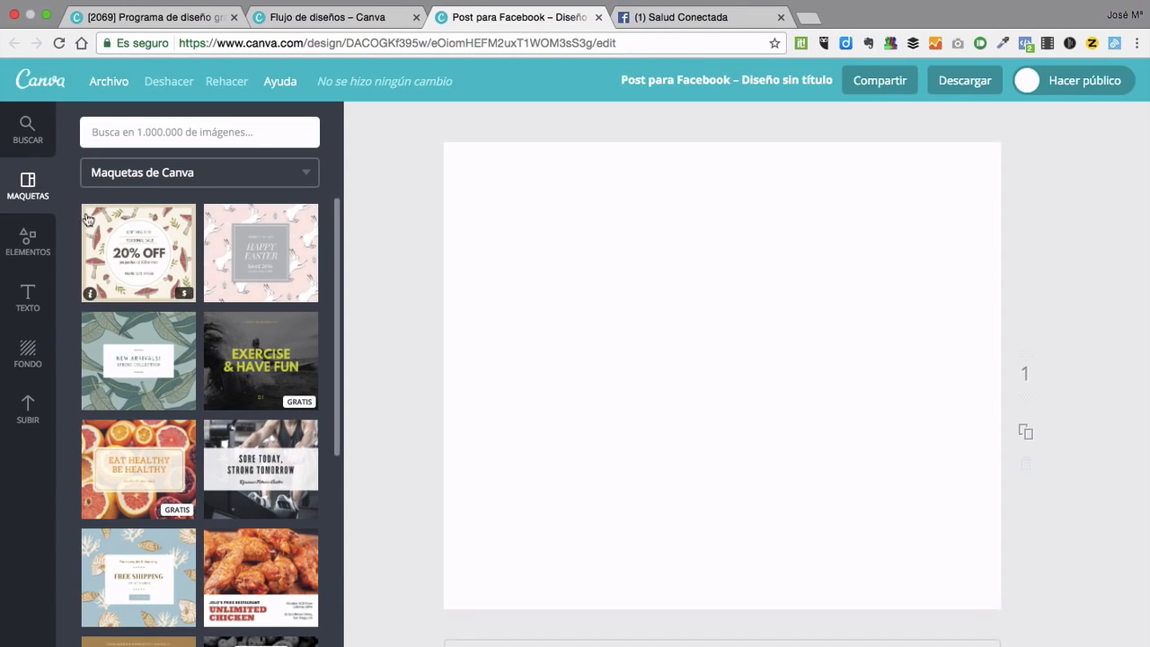
# Look through the Canva layouts for the Facebook post, and open the Elementos categories.
pyautogui.scroll(-2, 260, 386)
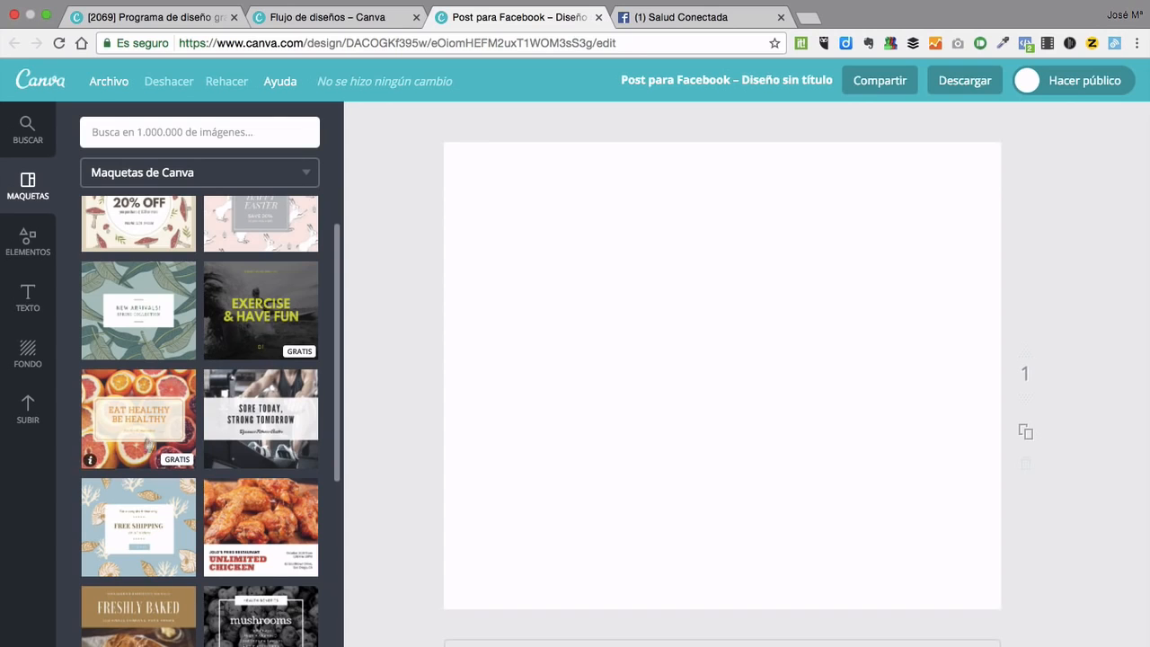
pyautogui.scroll(-5, 144, 454)
pyautogui.scroll(-10, 144, 454)
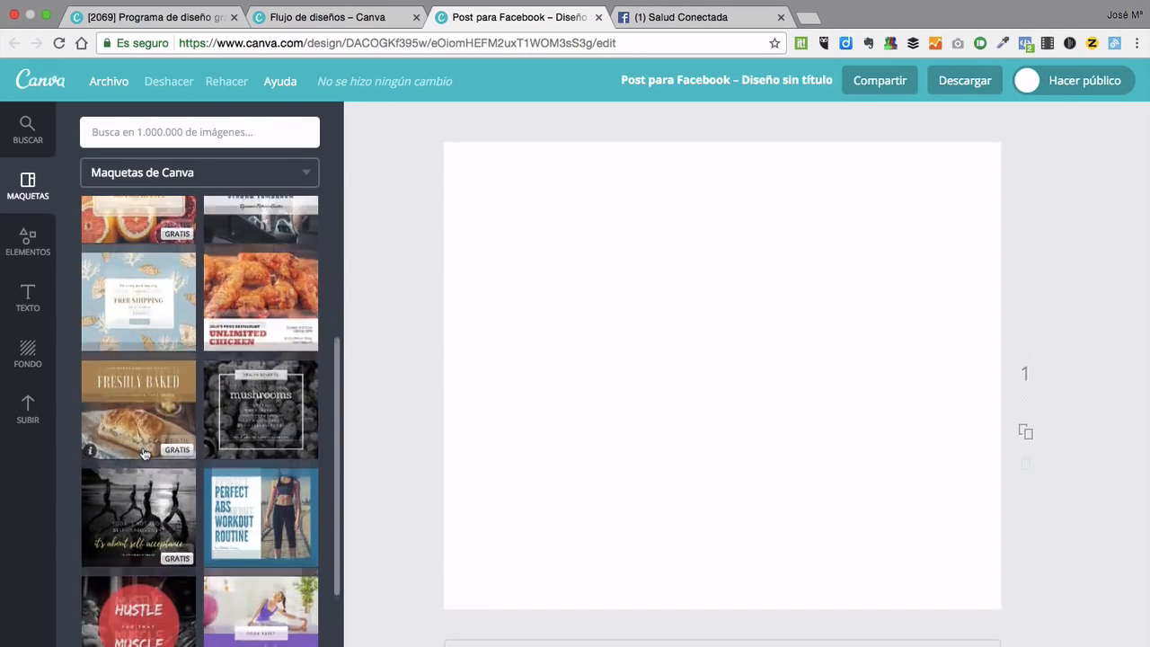
pyautogui.scroll(-8, 144, 454)
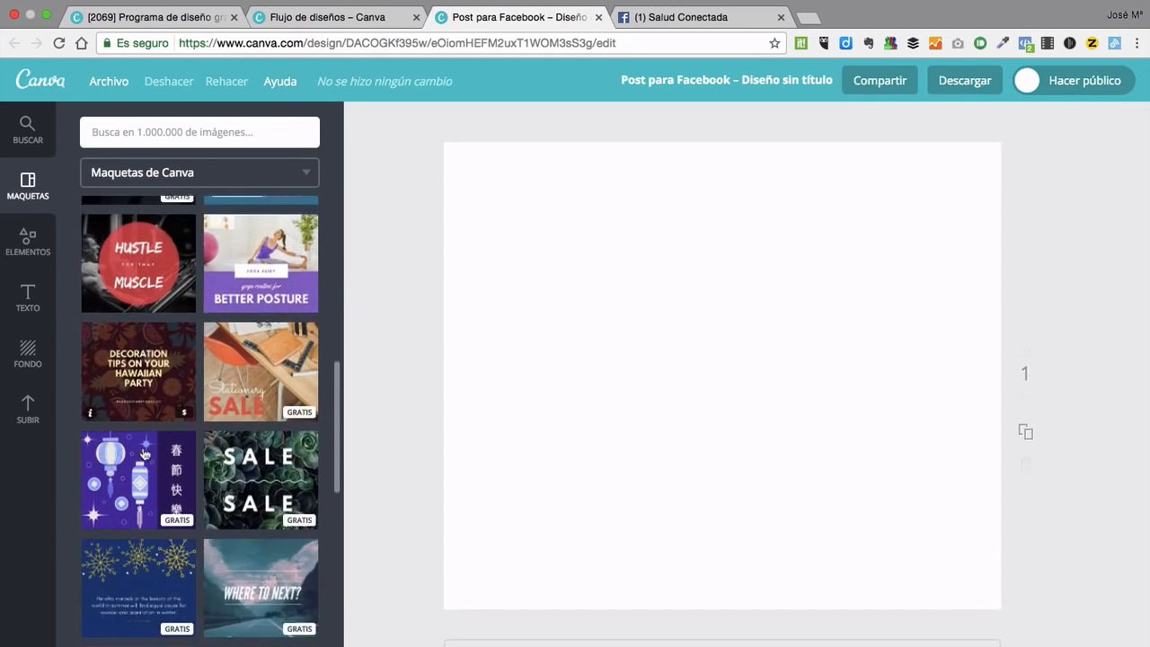
pyautogui.scroll(-6, 144, 453)
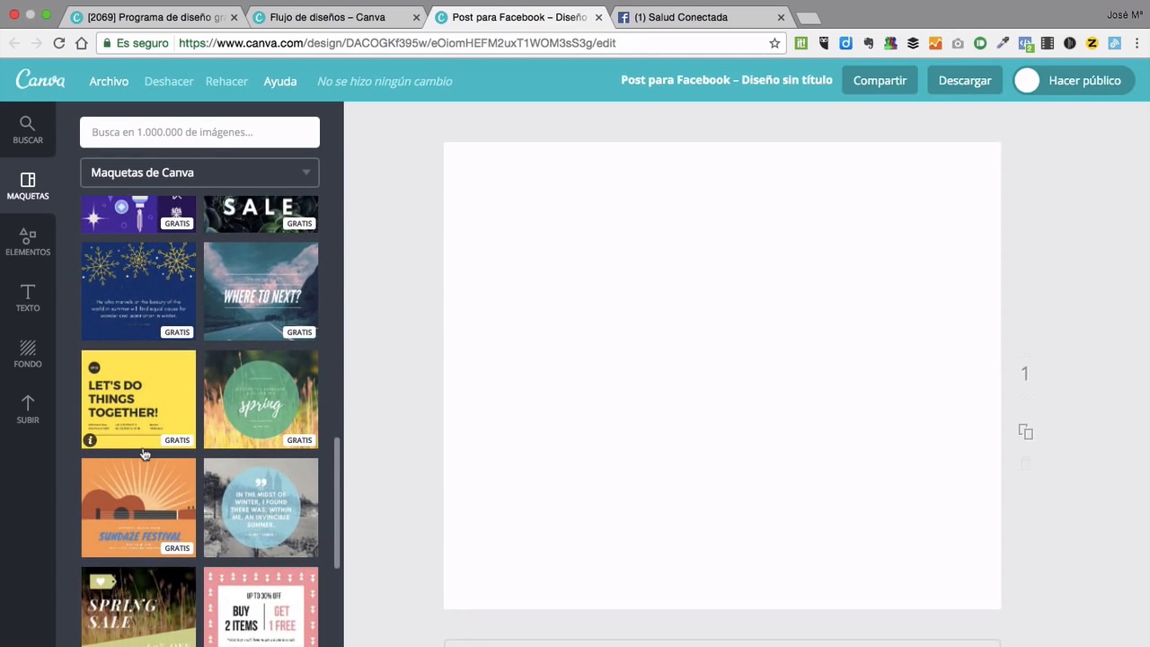
pyautogui.scroll(-1, 144, 453)
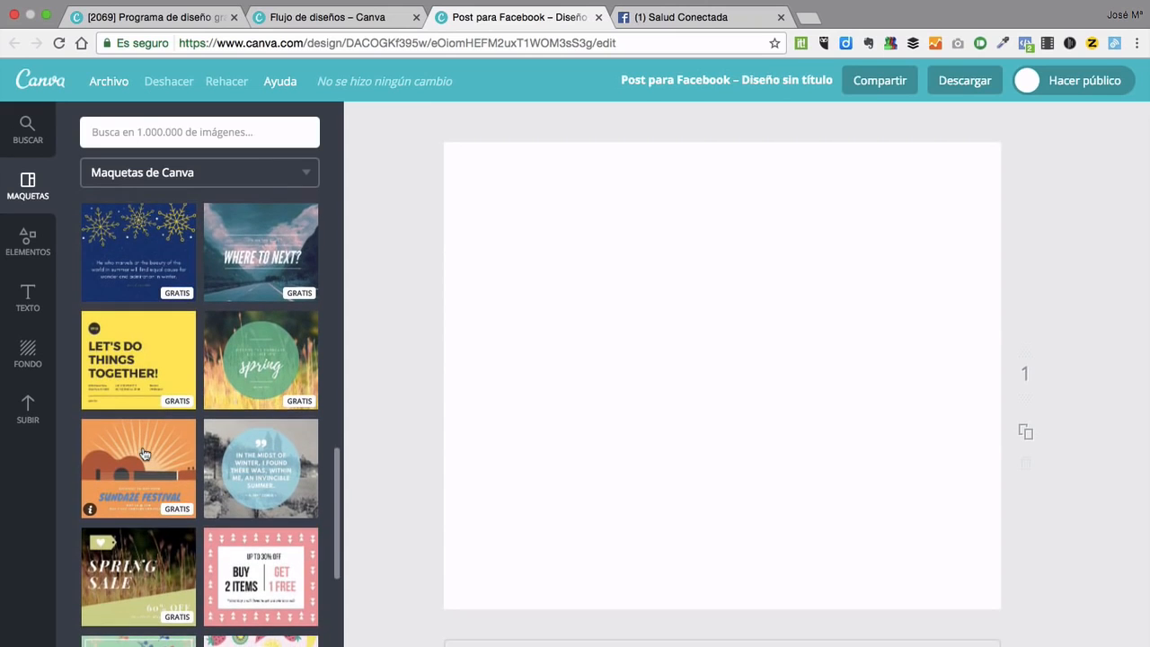
pyautogui.click(32, 253)
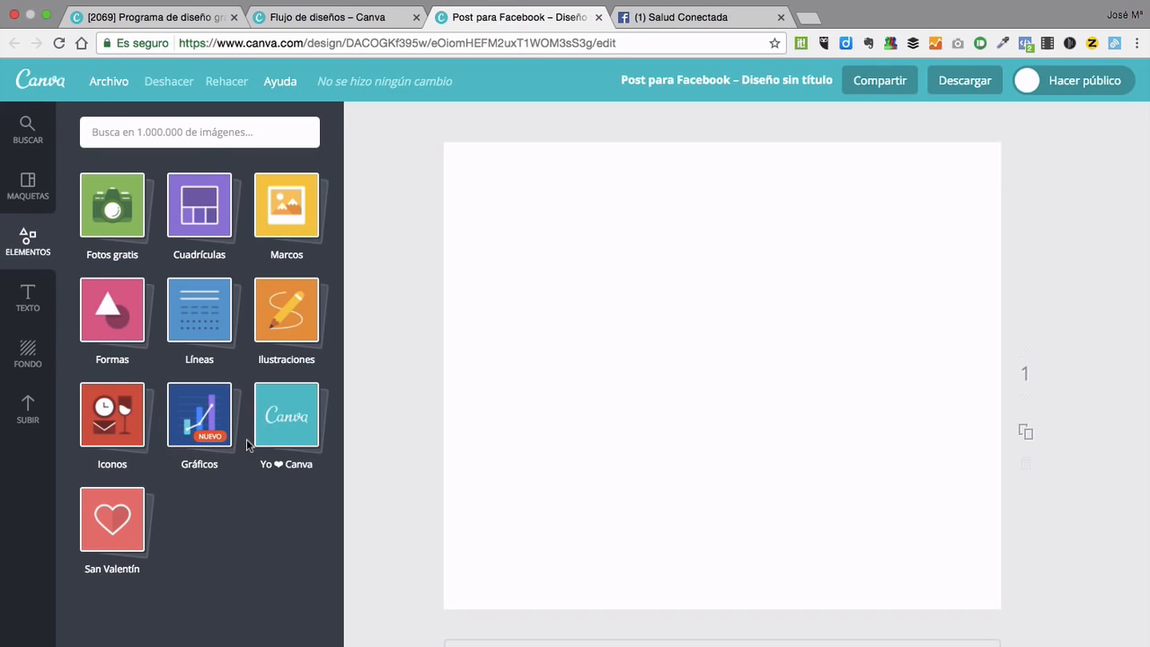
# Open the Texto options and look through the title, subtitle and body styles and the ready-made free text combinations.
pyautogui.click(31, 304)
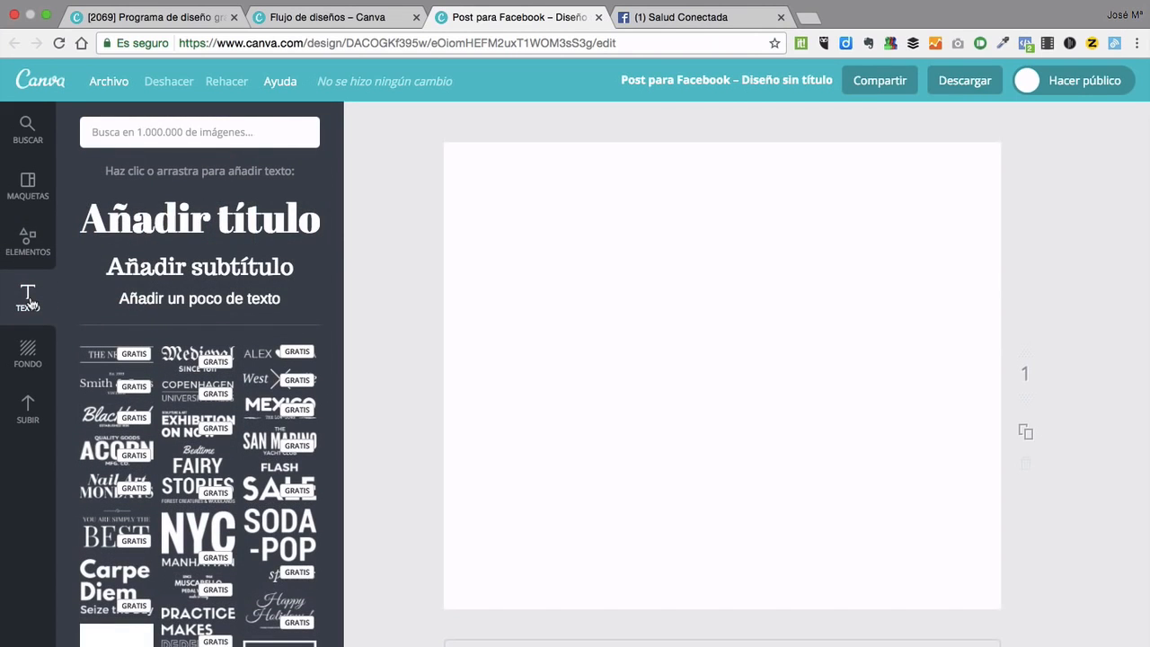
pyautogui.scroll(-3, 202, 490)
pyautogui.scroll(-3, 203, 489)
pyautogui.scroll(5, 204, 491)
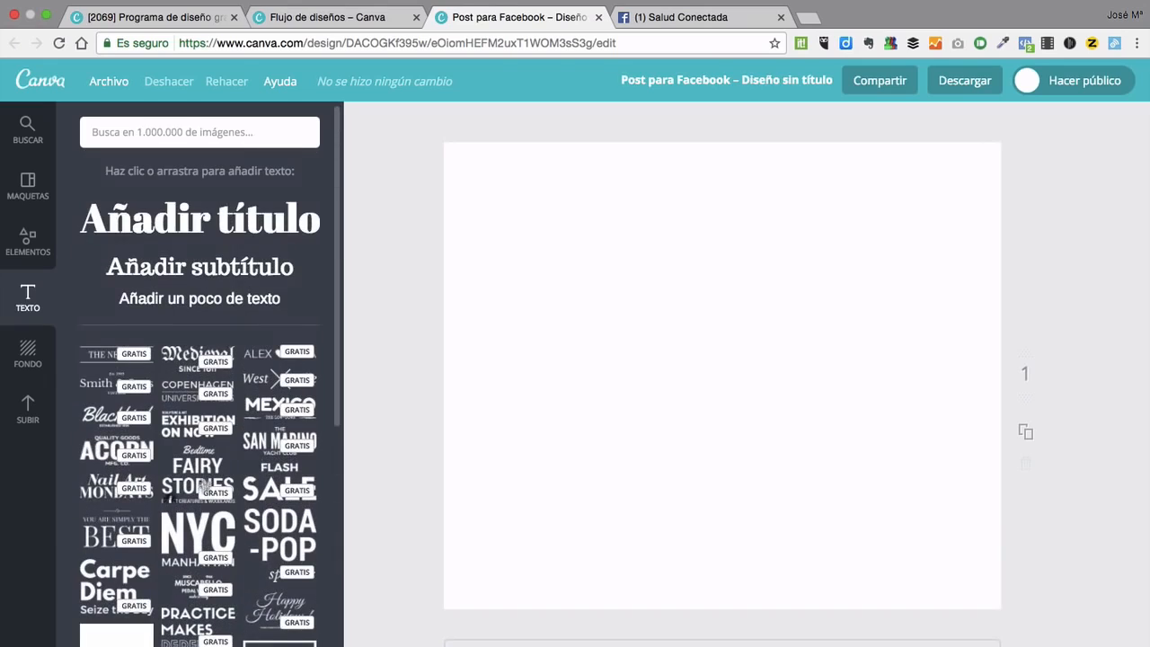
pyautogui.scroll(-4, 177, 440)
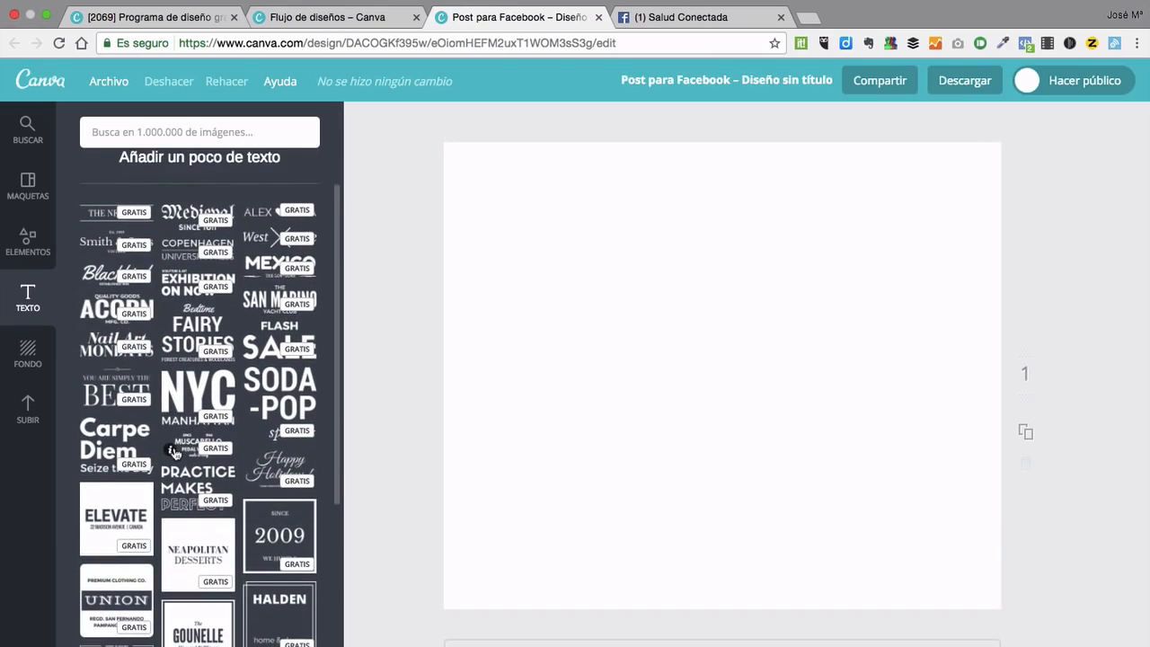
pyautogui.scroll(-5, 175, 452)
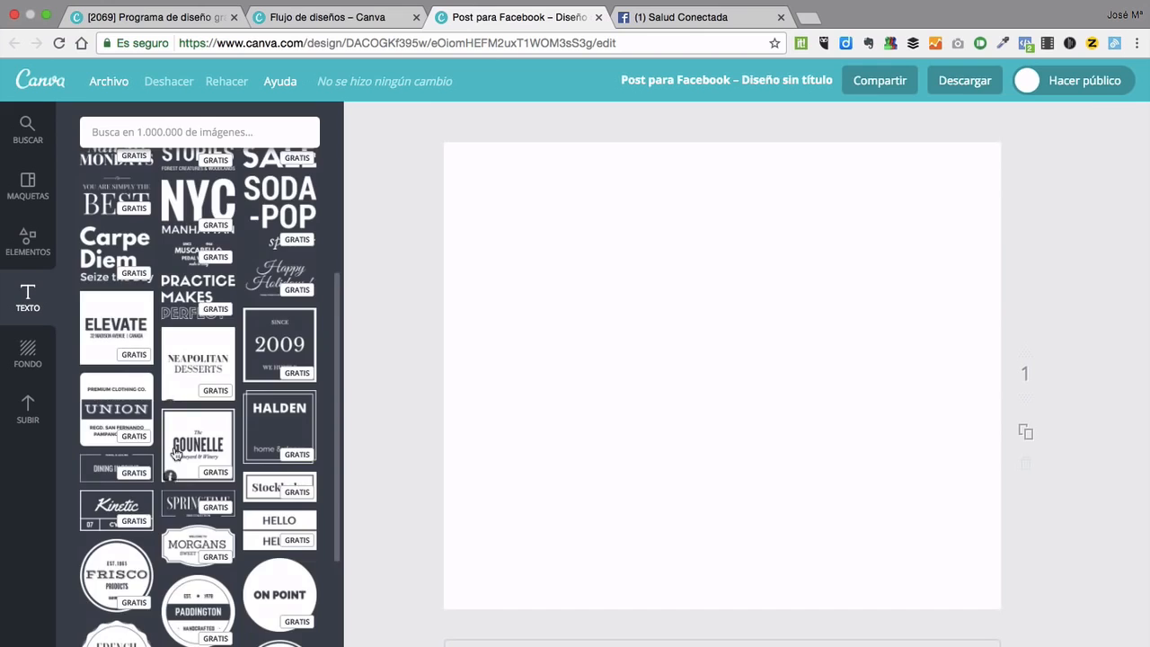
pyautogui.scroll(-2, 176, 454)
pyautogui.scroll(-5, 192, 524)
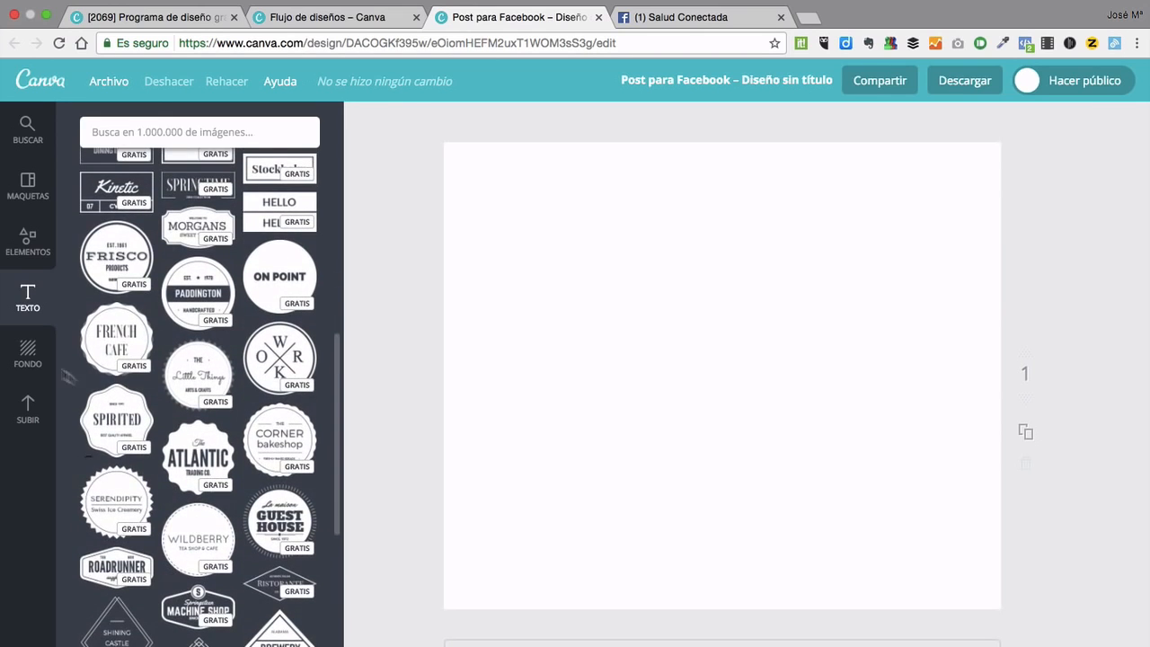
# Try blue and green preset background colours, the teal checked and pink striped patterns, and the pale green circle pattern on the page.
pyautogui.click(28, 353)
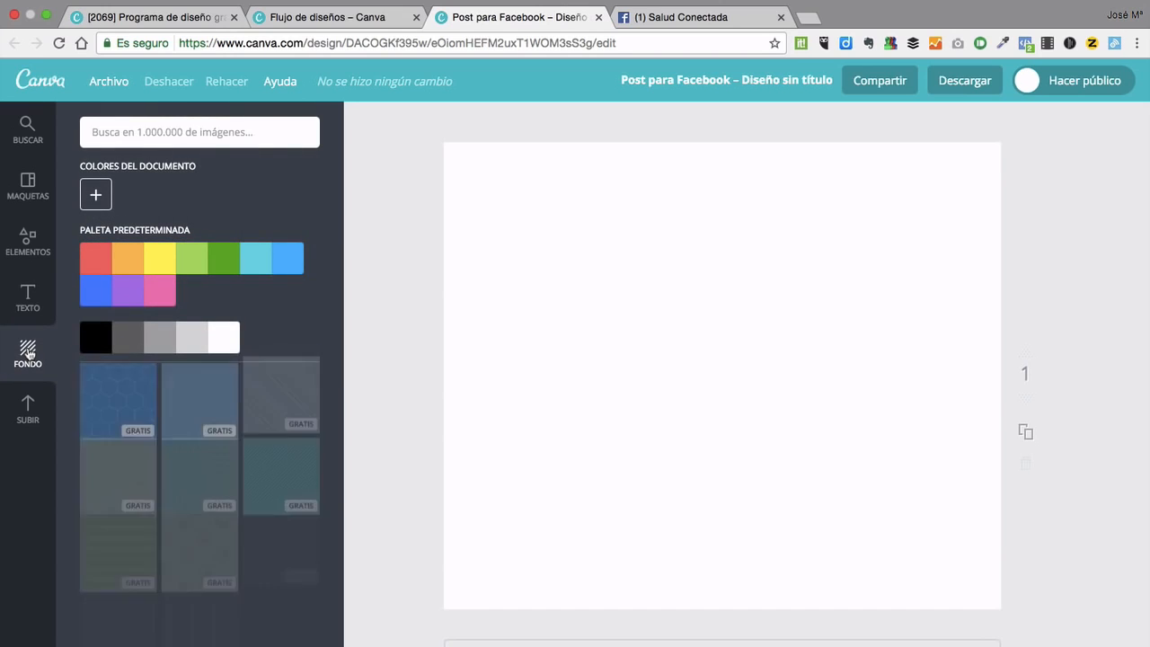
pyautogui.click(285, 261)
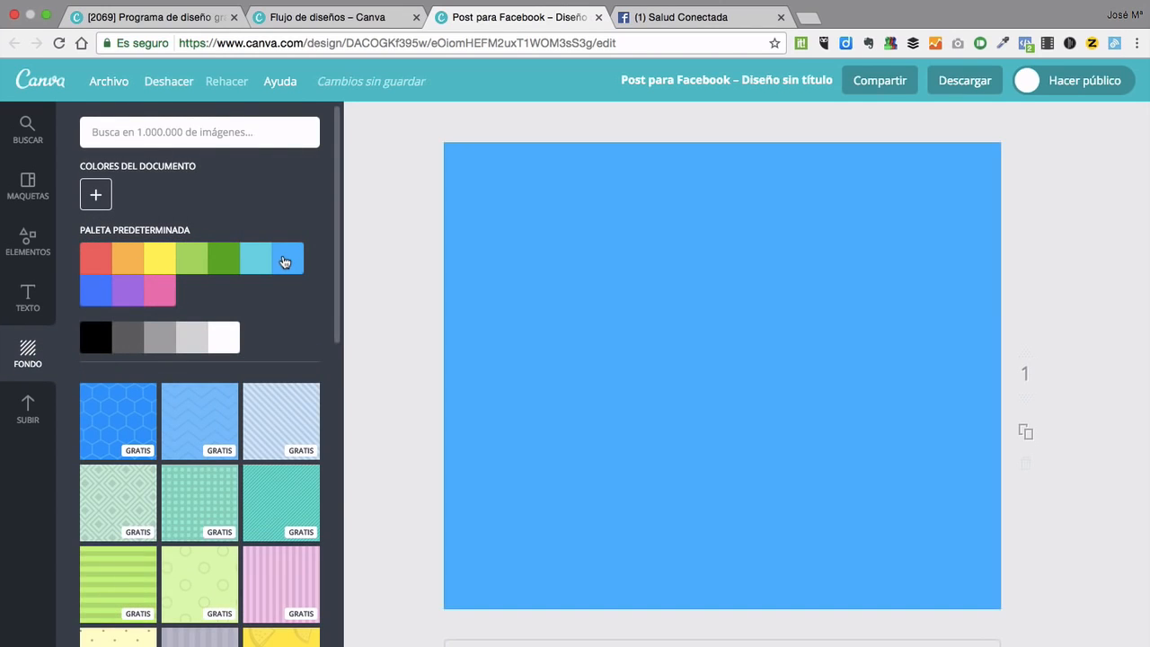
pyautogui.click(213, 261)
pyautogui.click(187, 262)
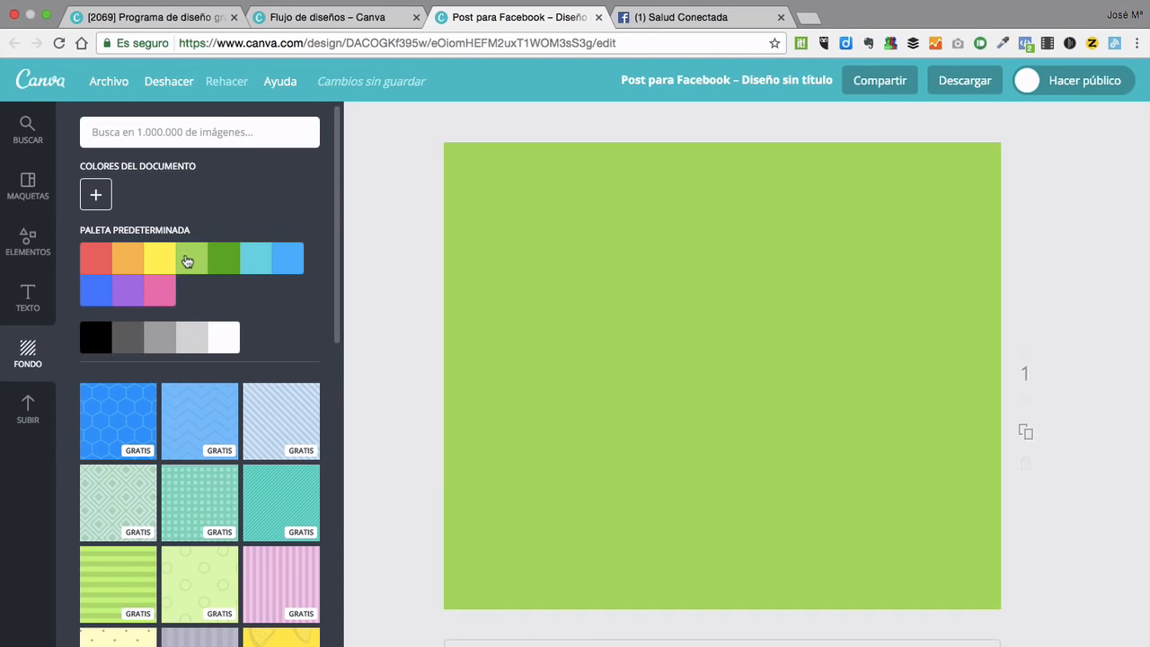
pyautogui.click(196, 508)
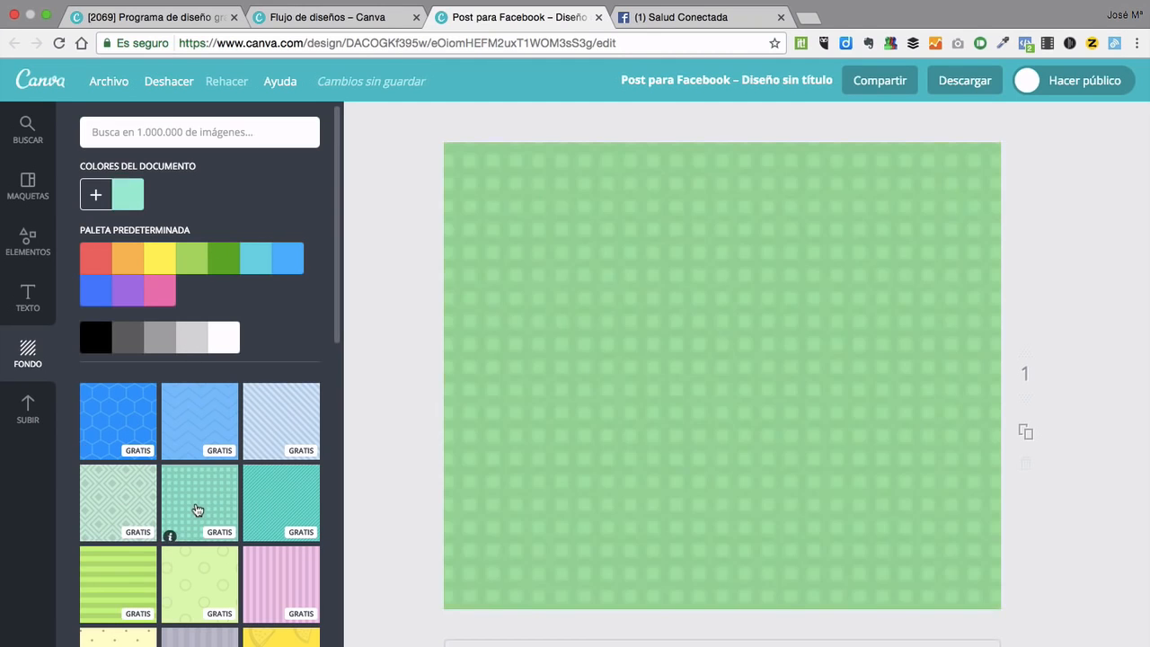
pyautogui.click(276, 593)
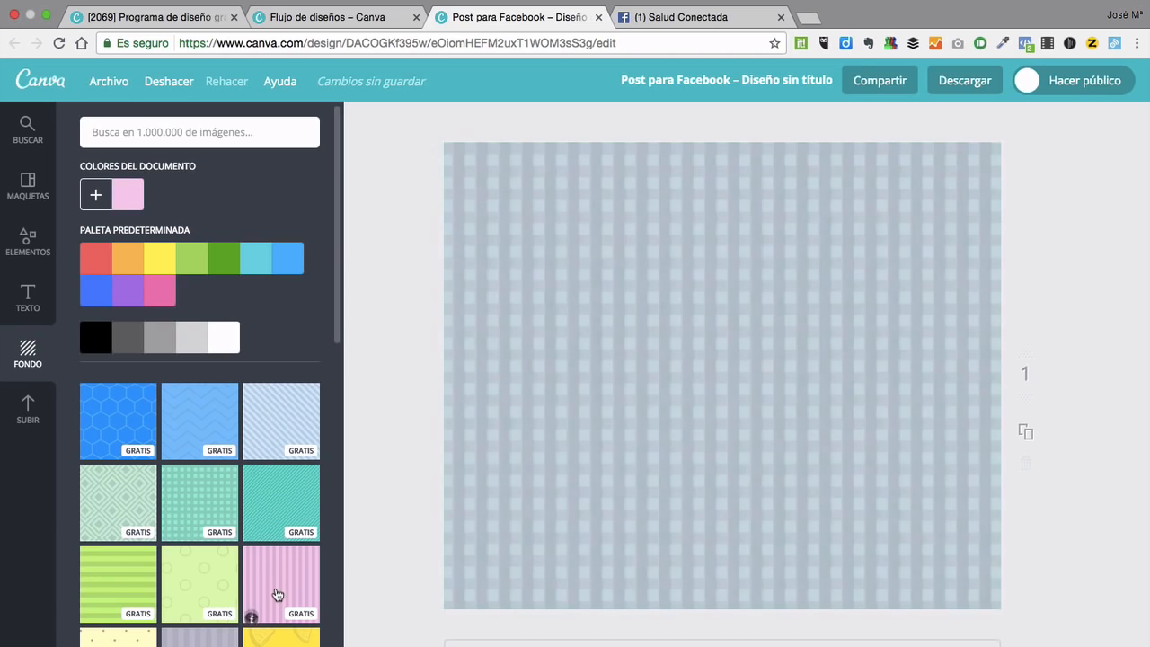
pyautogui.click(205, 589)
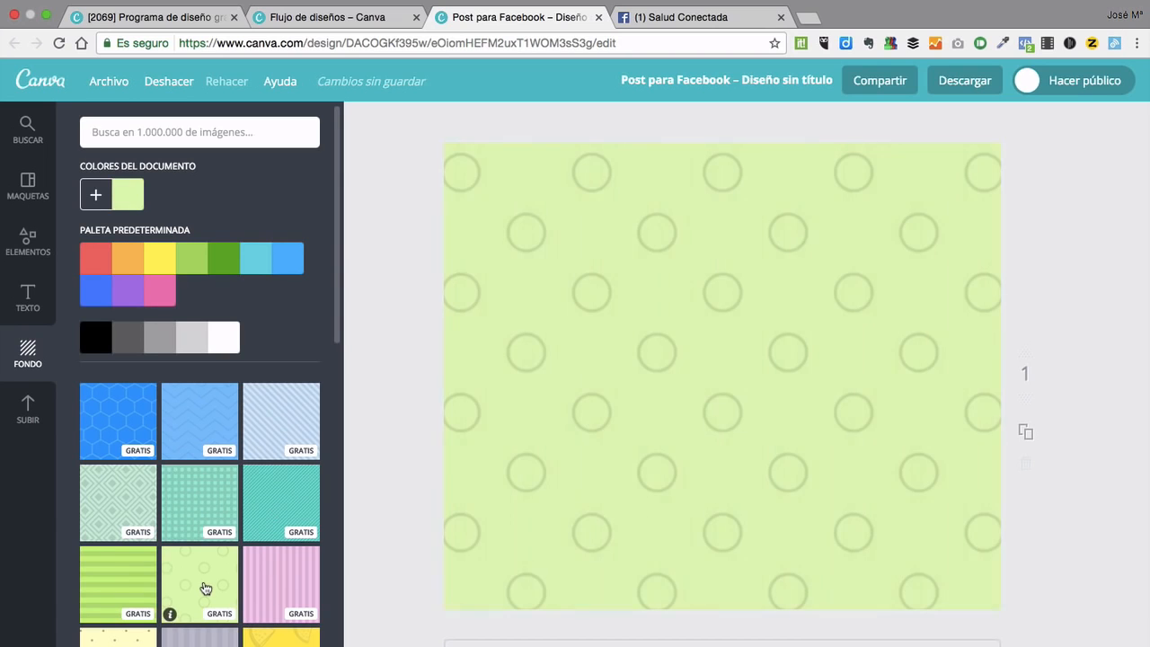
# Open the Subir section and look through the uploaded images and the Comprados and Facebook sources.
pyautogui.click(27, 417)
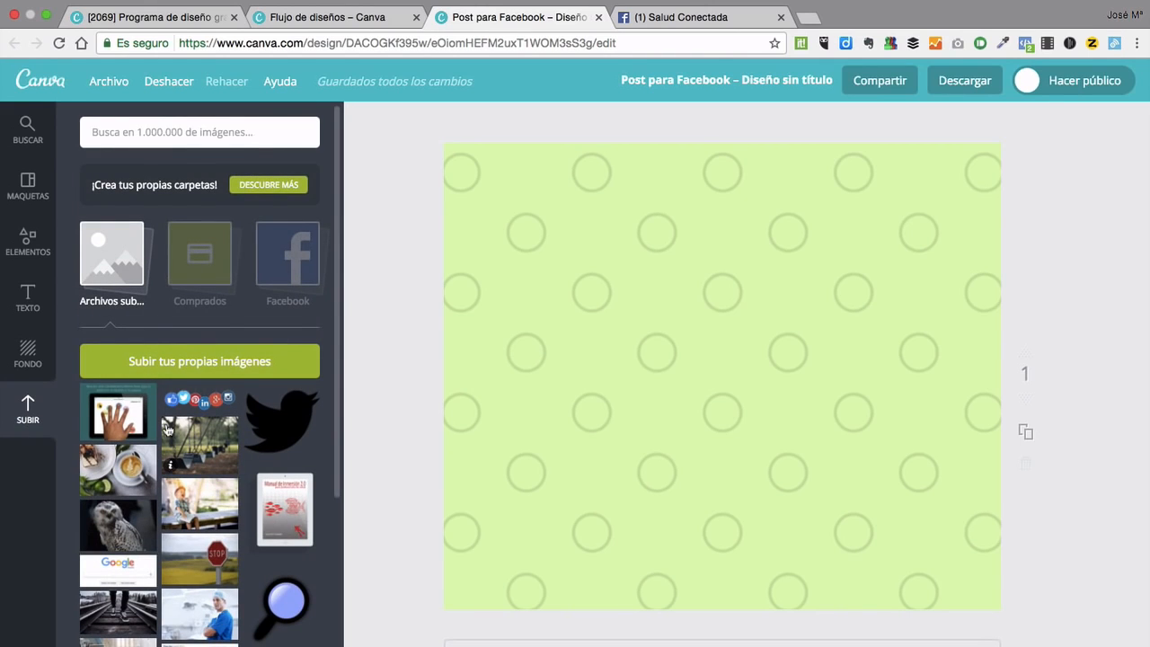
pyautogui.scroll(-2, 169, 520)
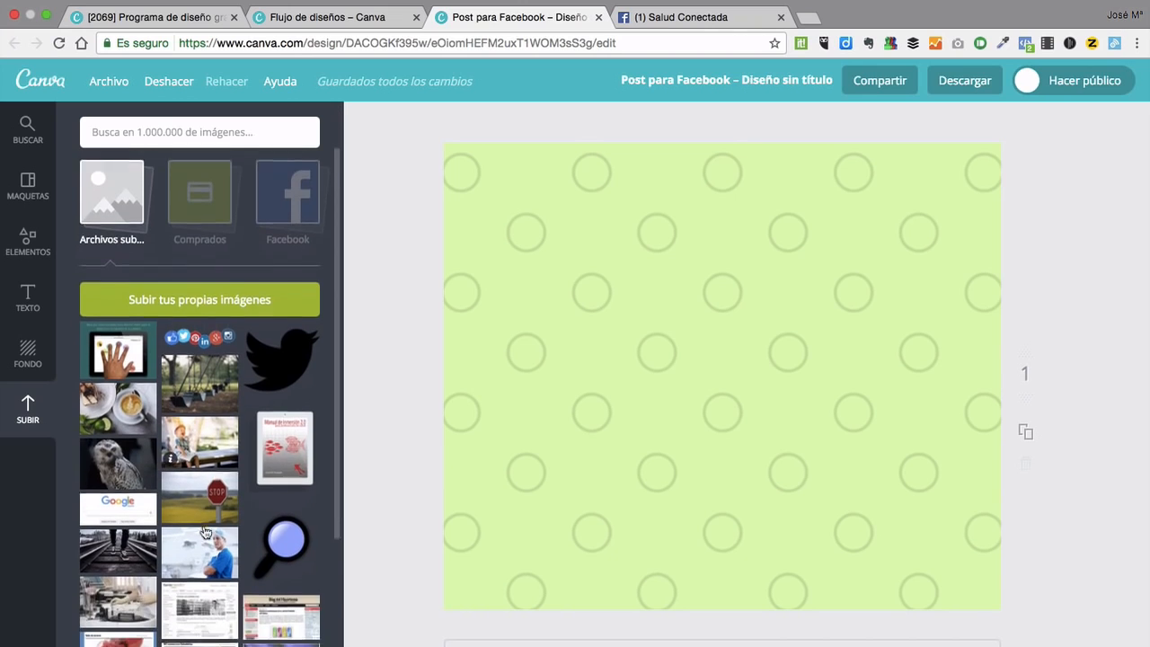
pyautogui.scroll(3, 205, 532)
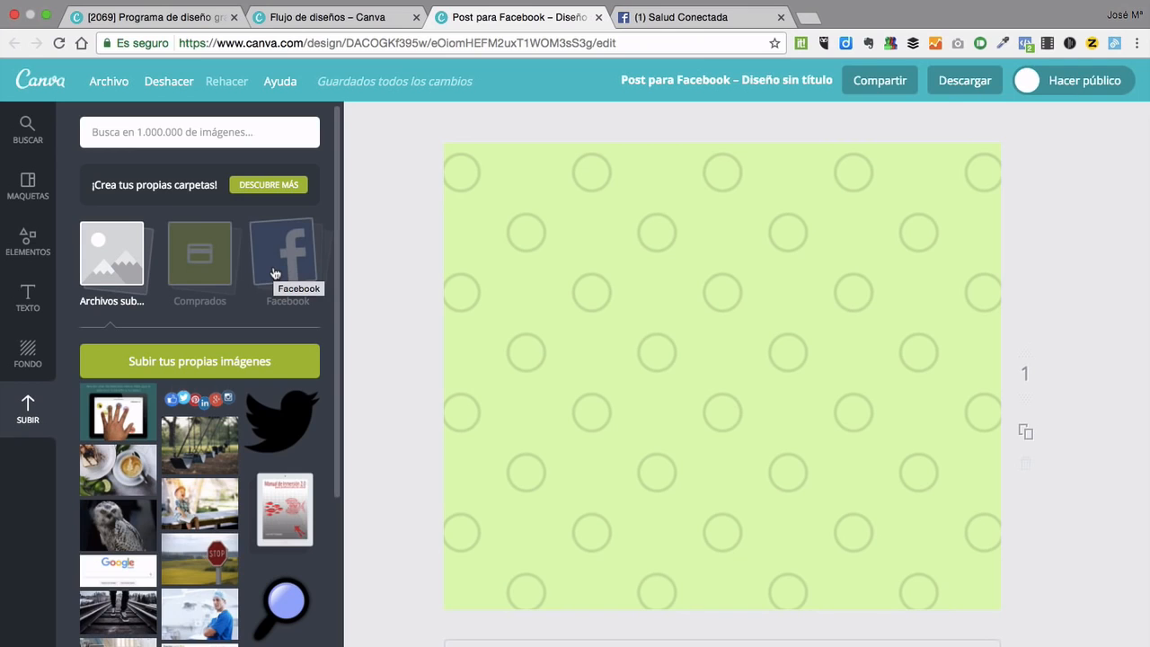
# Apply the free snowy-forest layout with the quote "It beautifies everything it covers", replacing the existing page content.
pyautogui.click(27, 186)
pyautogui.scroll(-5, 326, 461)
pyautogui.scroll(-9, 325, 461)
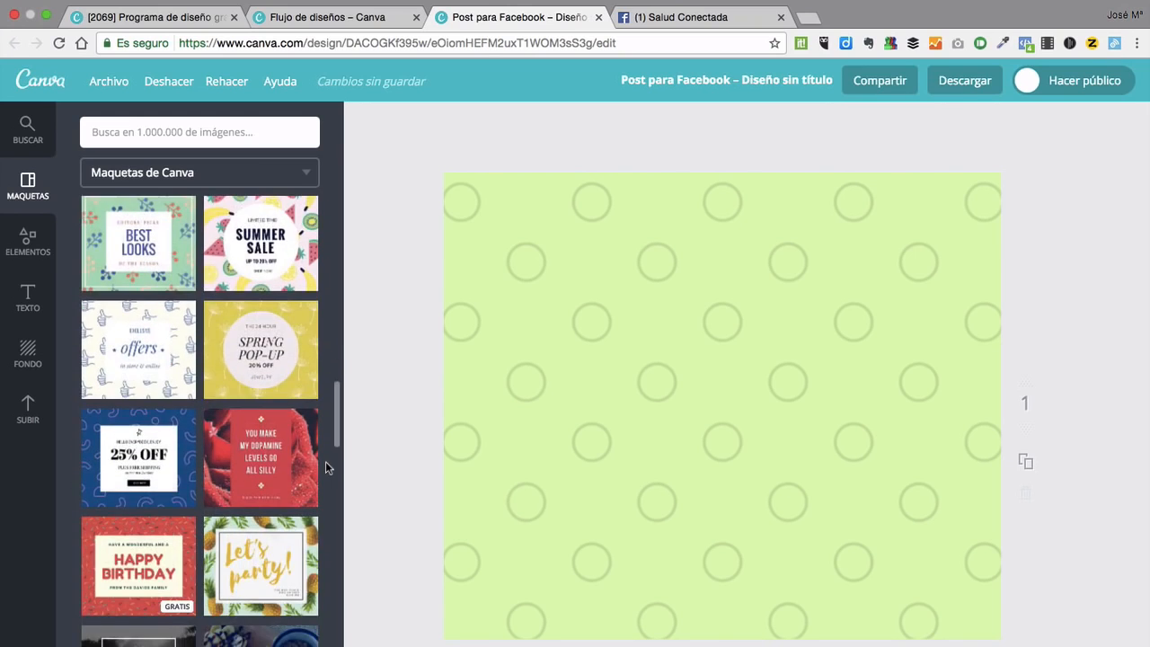
pyautogui.scroll(-15, 326, 461)
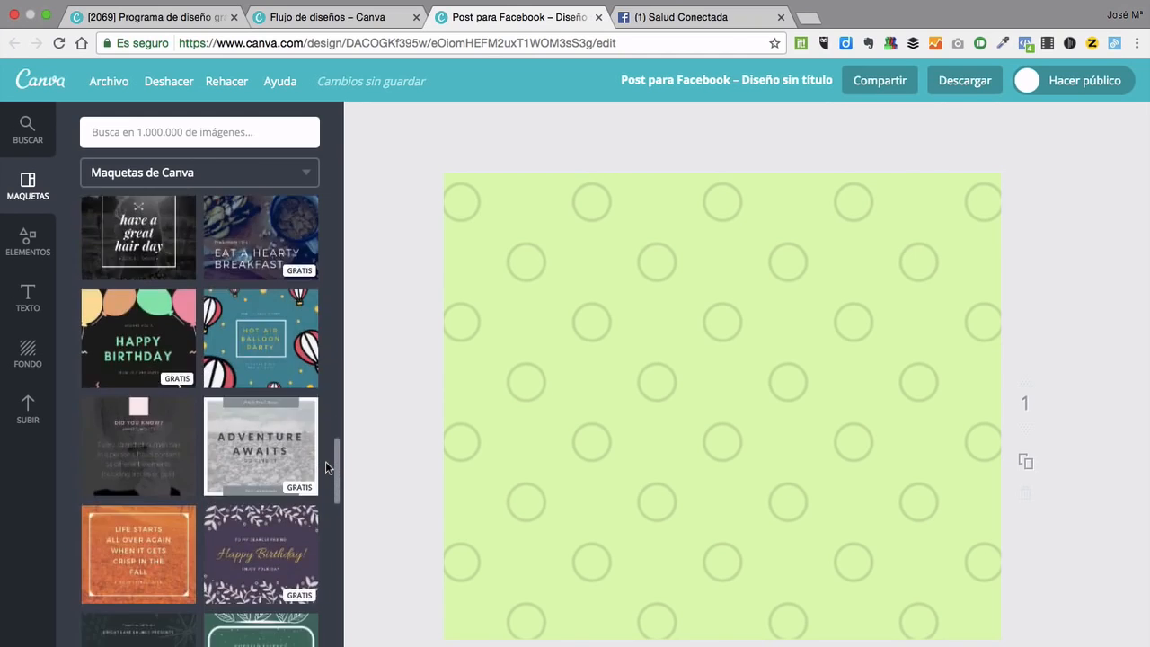
pyautogui.scroll(-15, 325, 460)
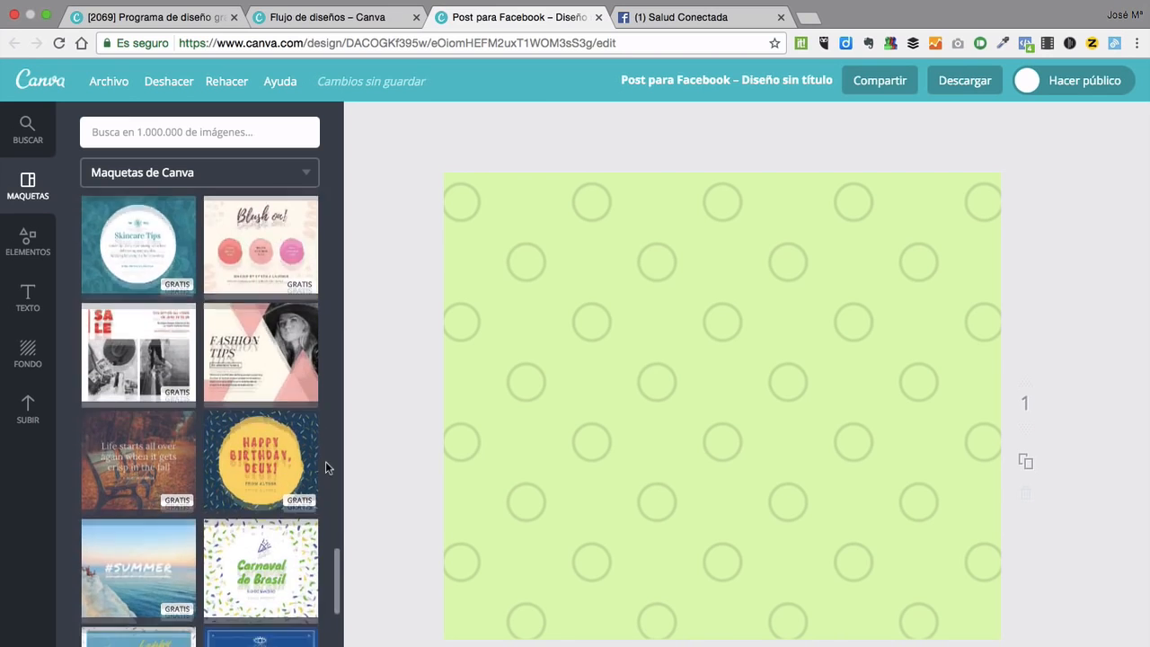
pyautogui.scroll(-8, 326, 460)
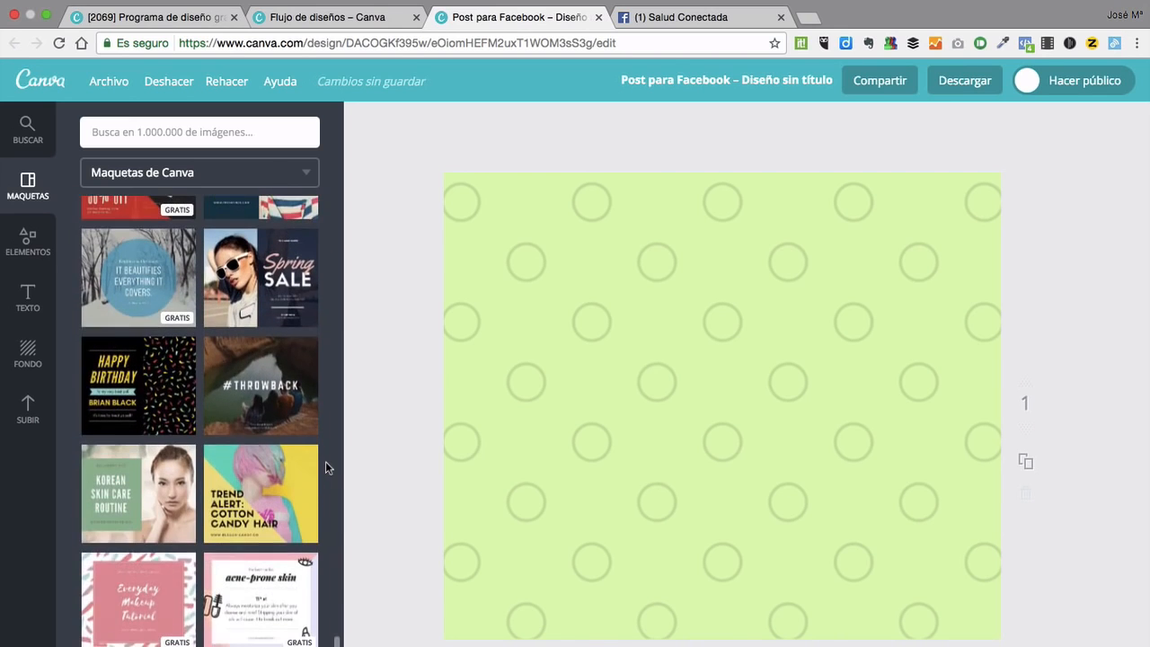
pyautogui.scroll(1, 325, 461)
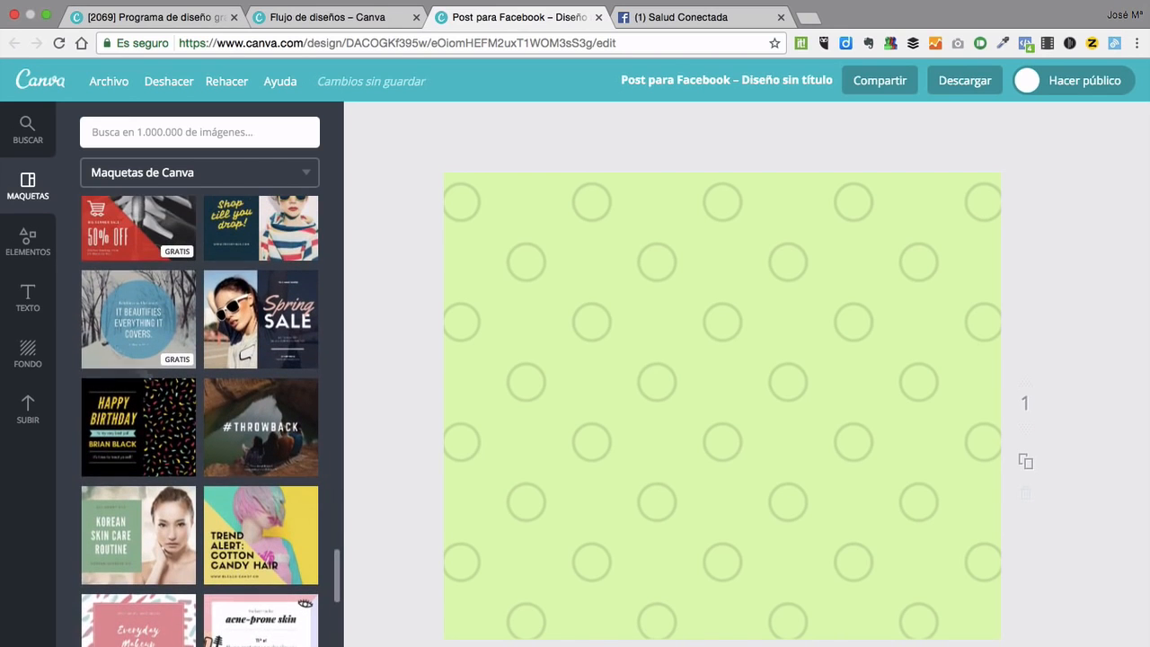
pyautogui.click(124, 311)
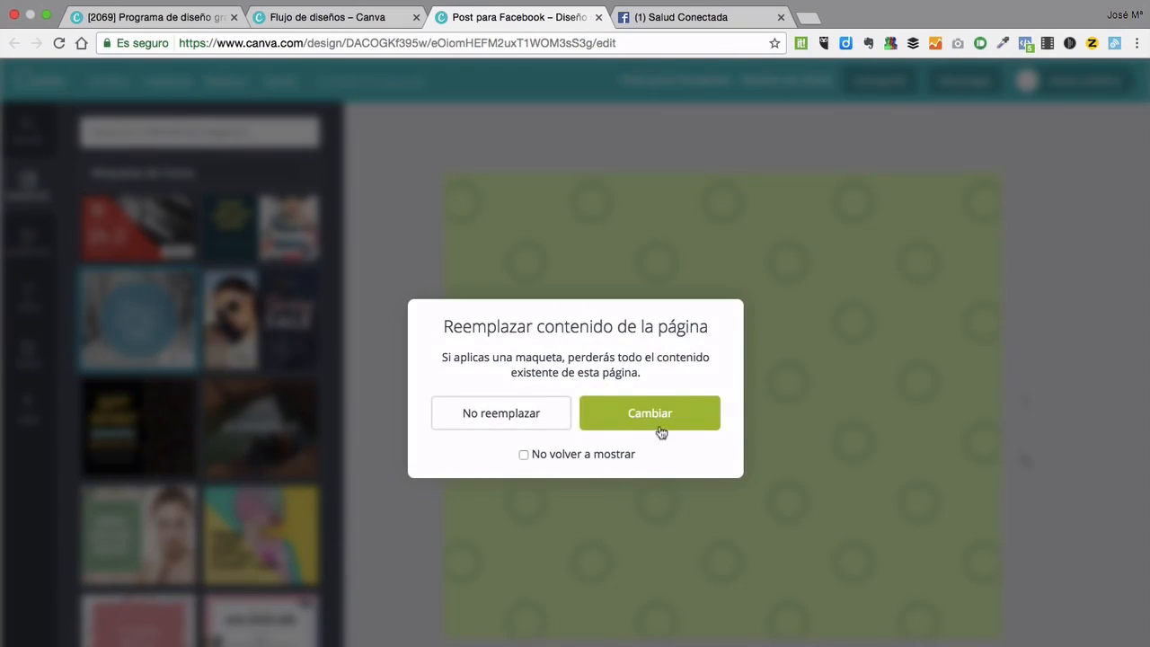
pyautogui.click(660, 419)
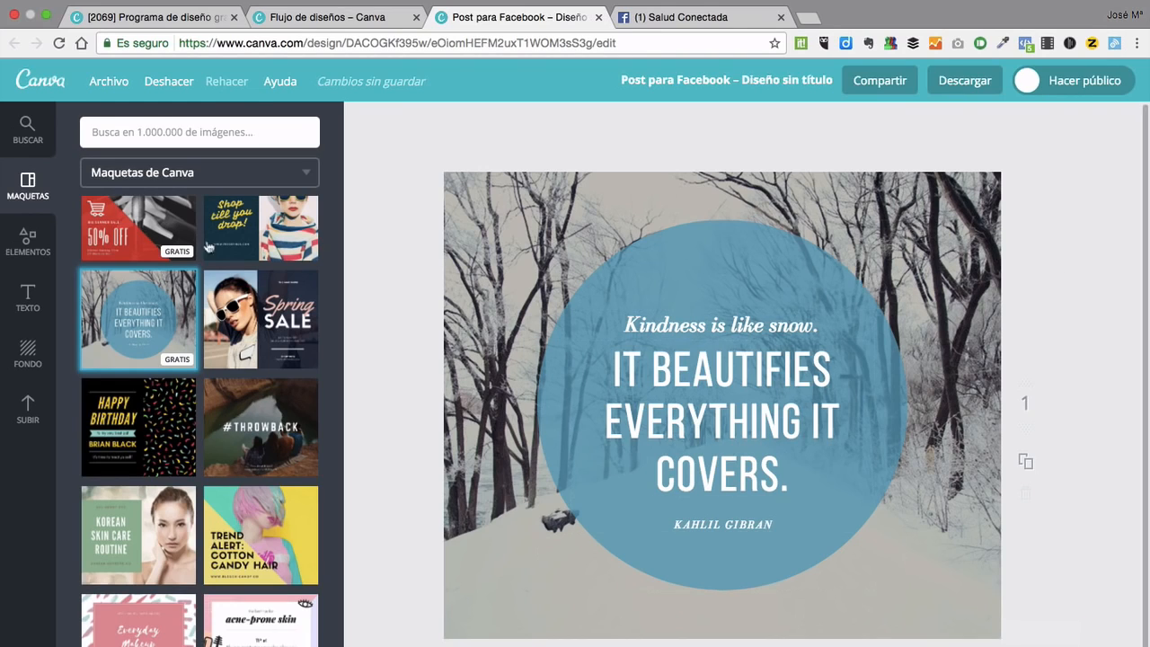
# Replace the layout's forest photo with the free photo of a laptop, open notebook and red folder on a dark desk.
pyautogui.click(40, 249)
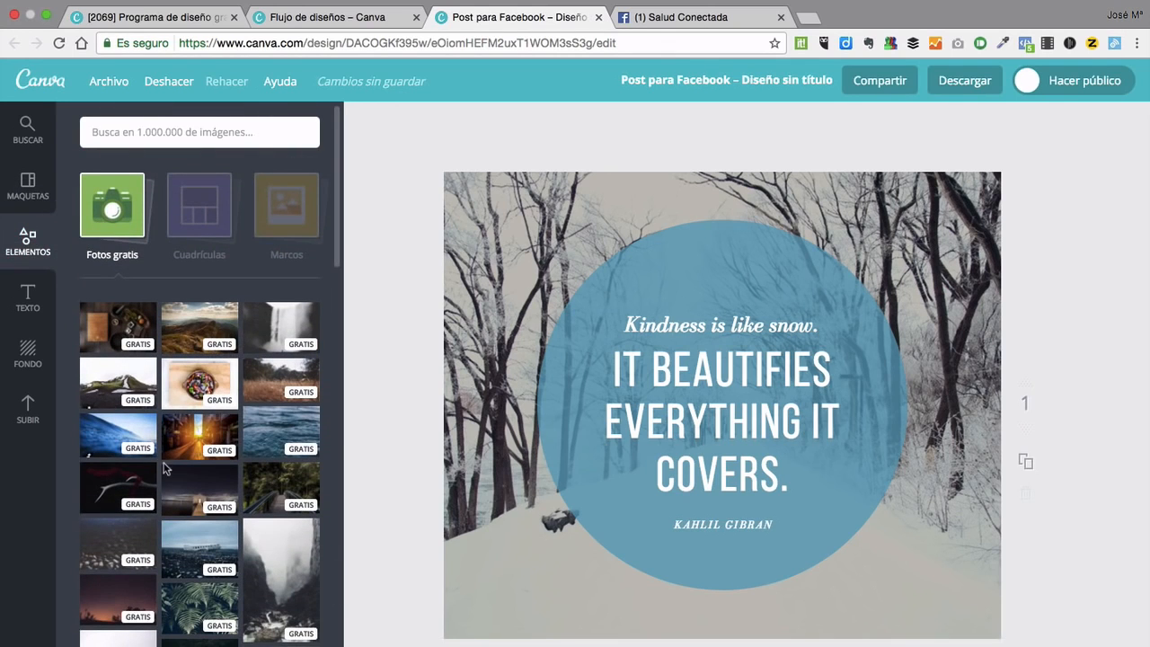
pyautogui.scroll(-3, 165, 467)
pyautogui.scroll(-8, 165, 468)
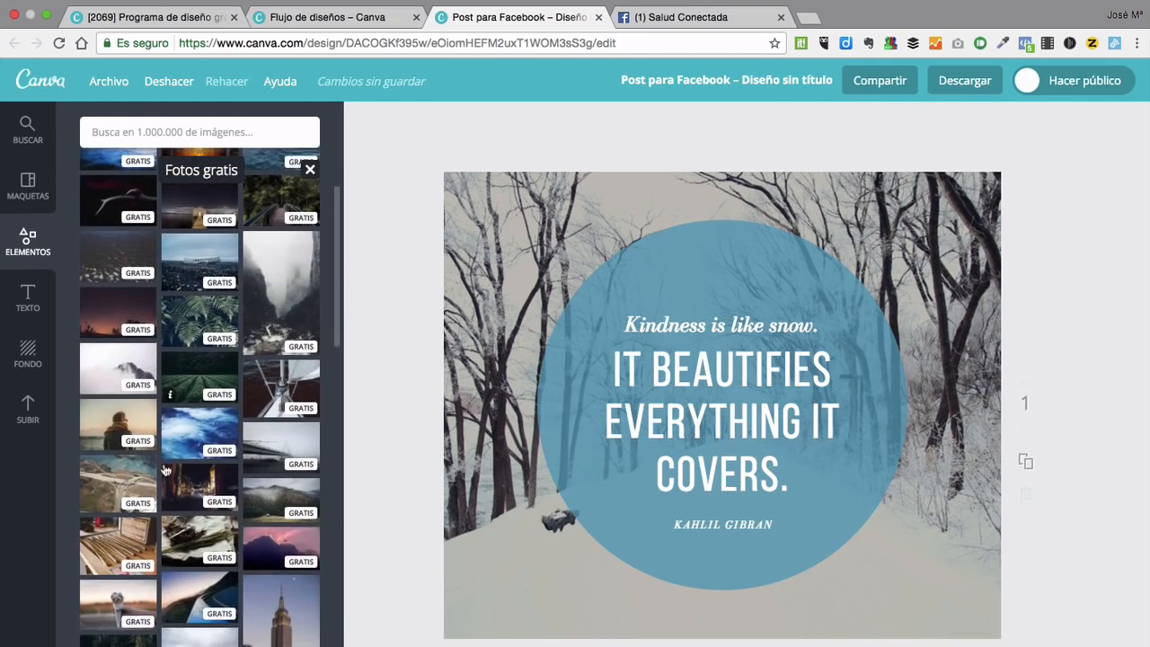
pyautogui.scroll(-10, 165, 468)
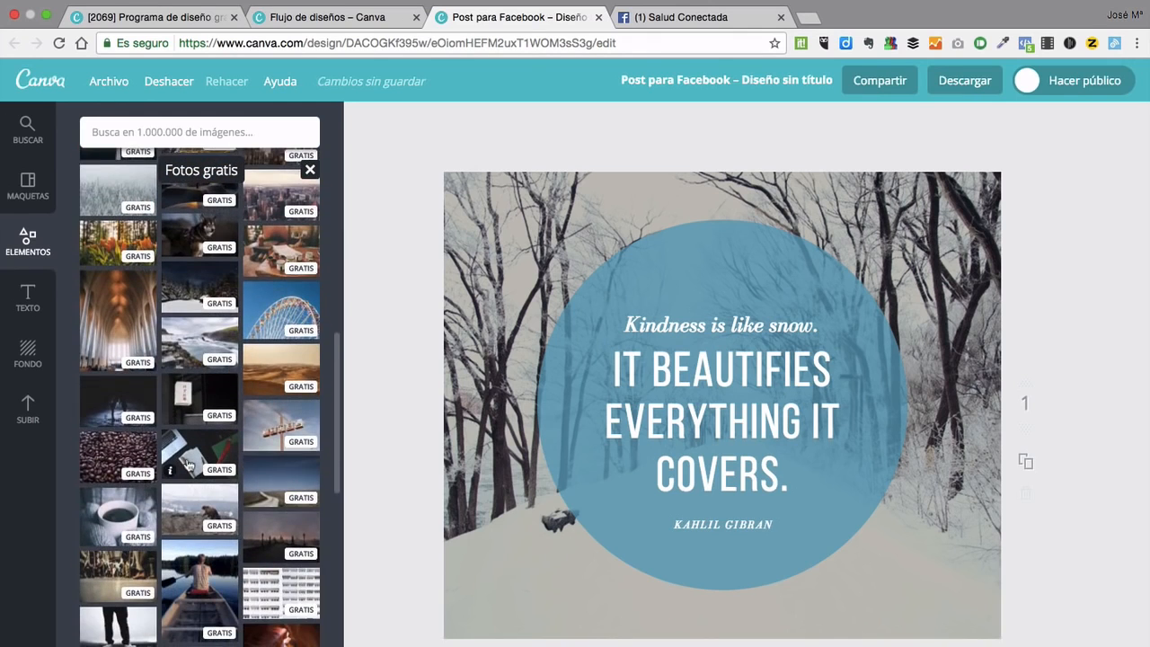
pyautogui.moveTo(182, 464); pyautogui.dragTo(482, 354)
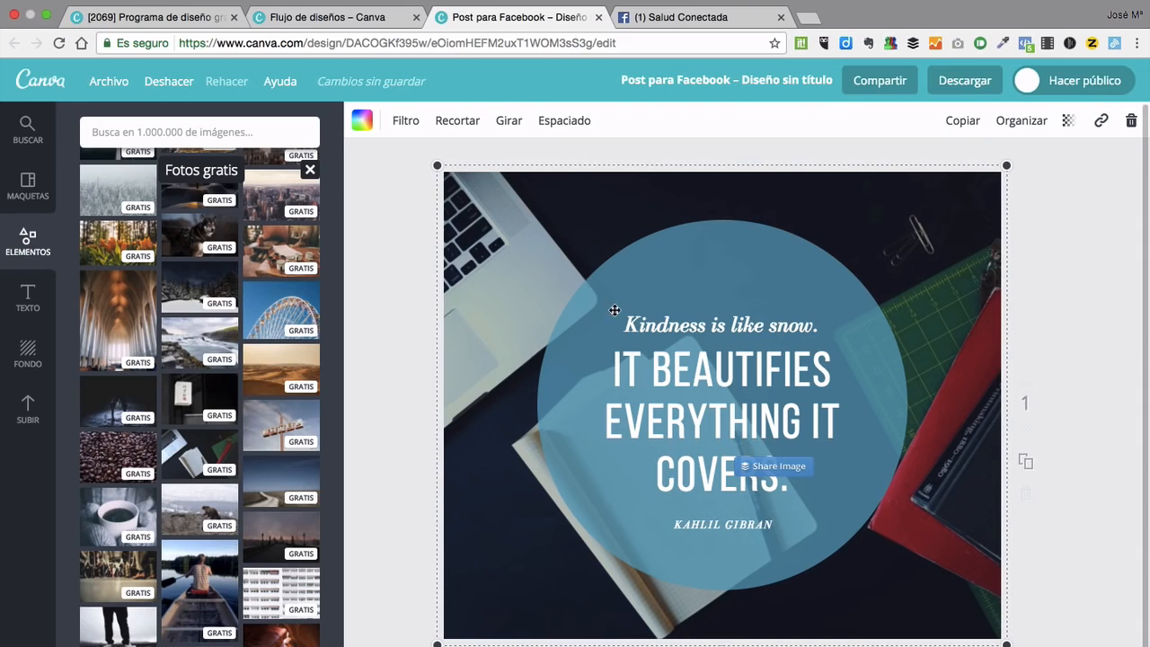
# Shift the desk photo slightly to the left within its frame and apply the new crop.
pyautogui.doubleClick(897, 208)
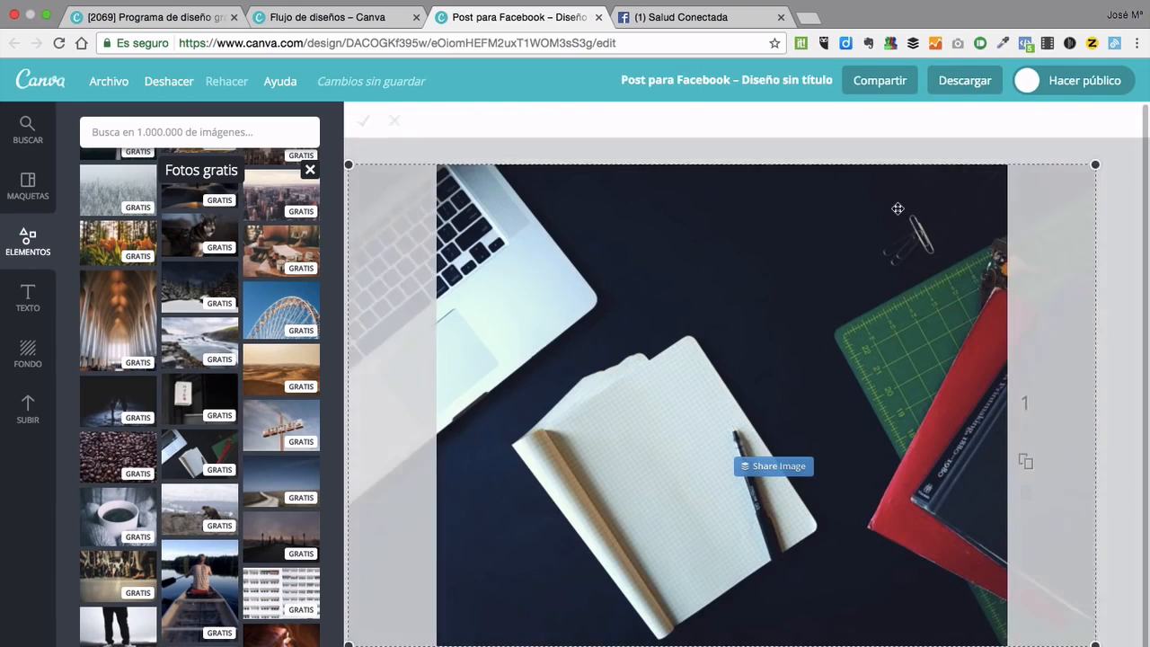
pyautogui.moveTo(822, 275); pyautogui.dragTo(796, 272)
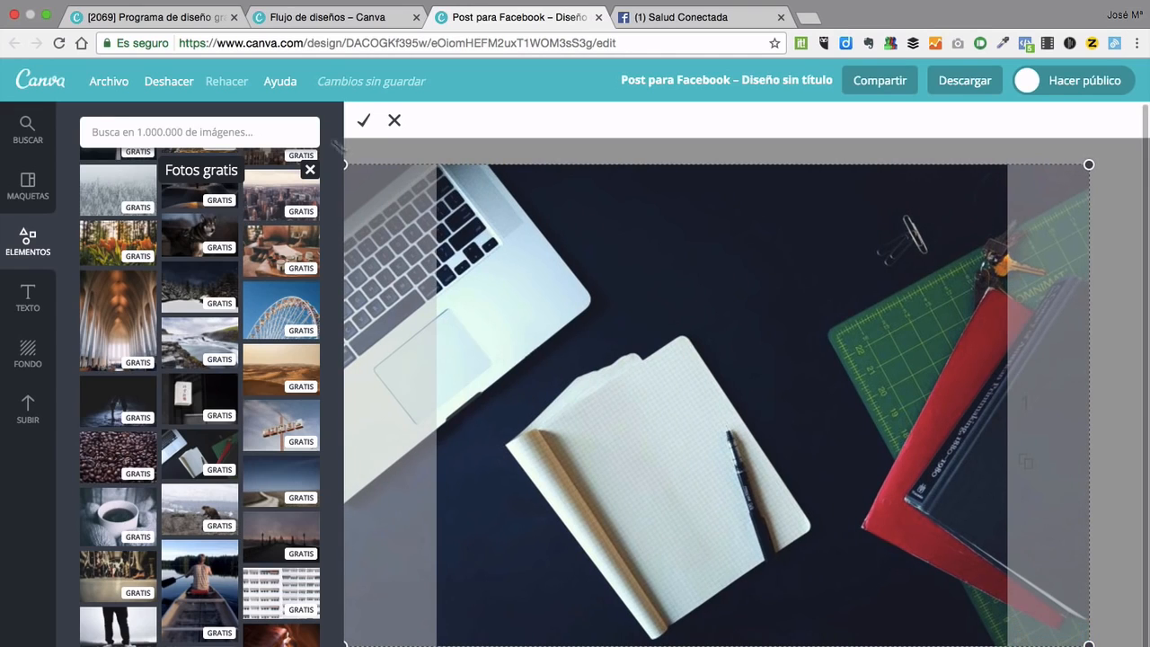
pyautogui.click(363, 124)
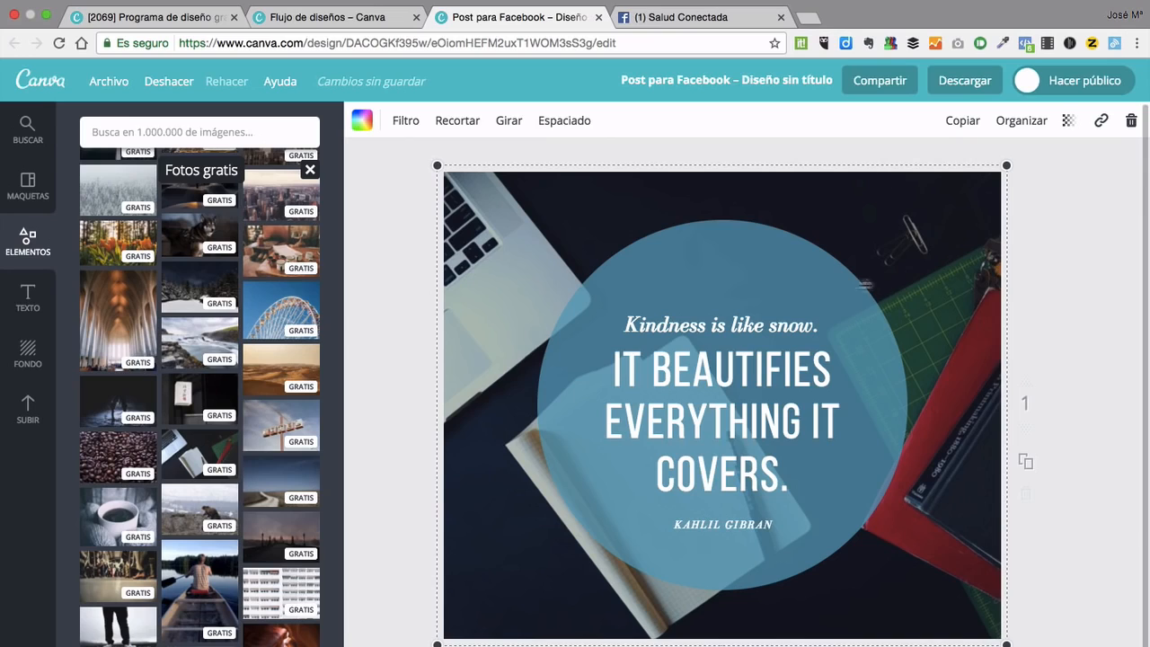
# Recolour the circle behind the quote to the light orange of the default palette and check its transparency setting.
pyautogui.click(707, 261)
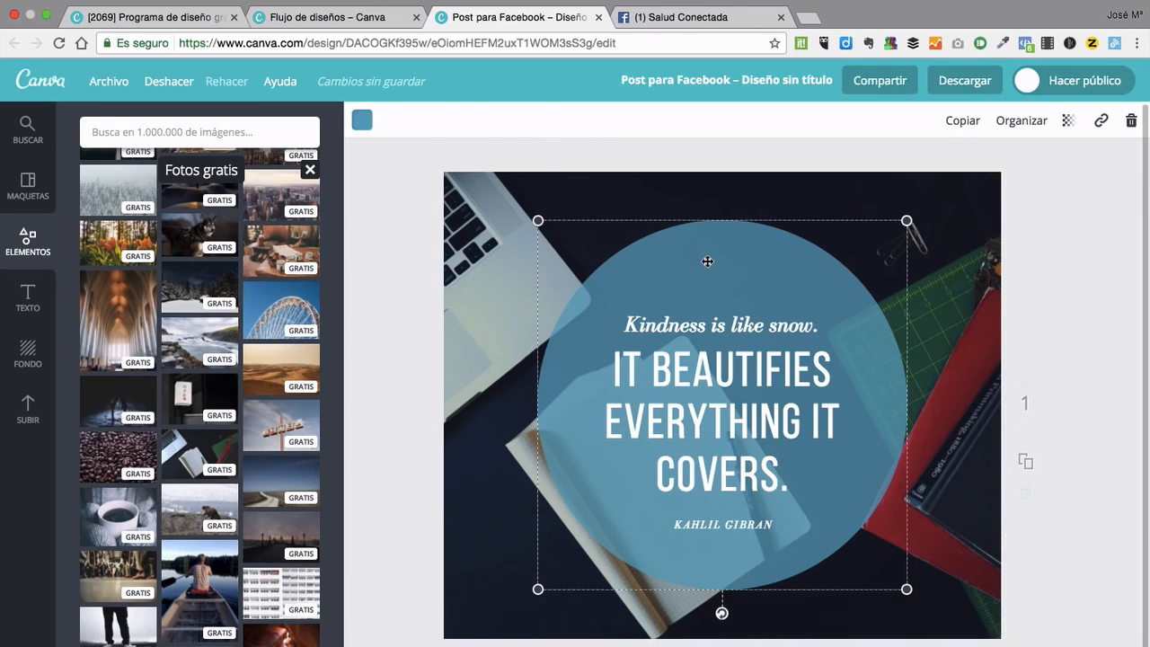
pyautogui.click(362, 120)
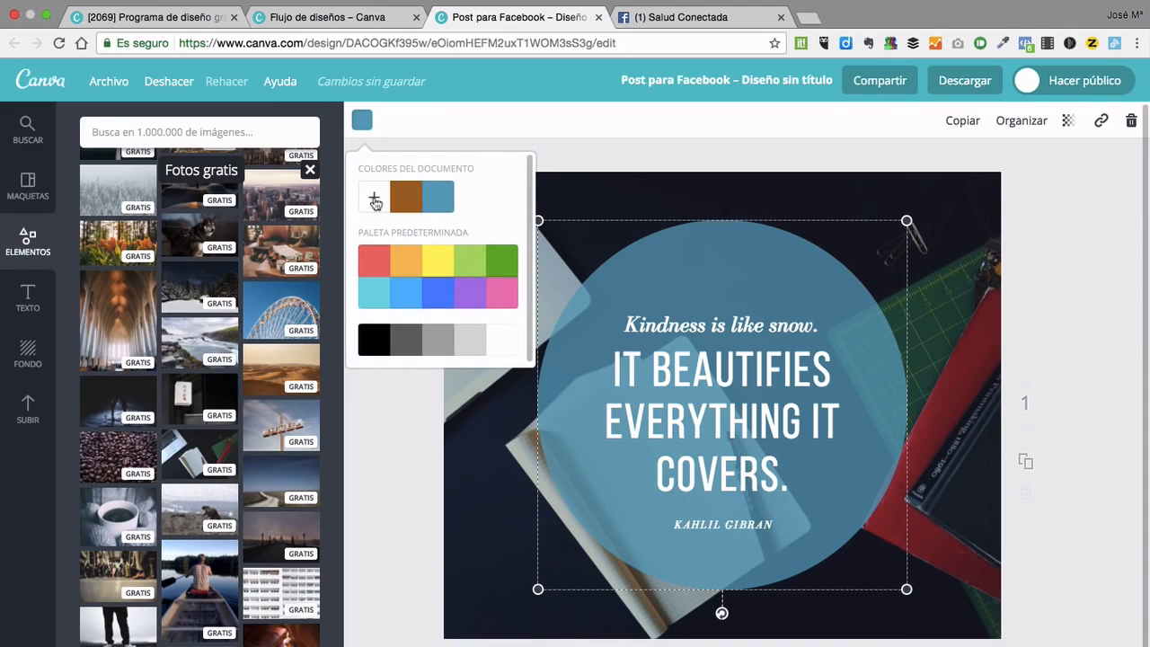
pyautogui.click(405, 269)
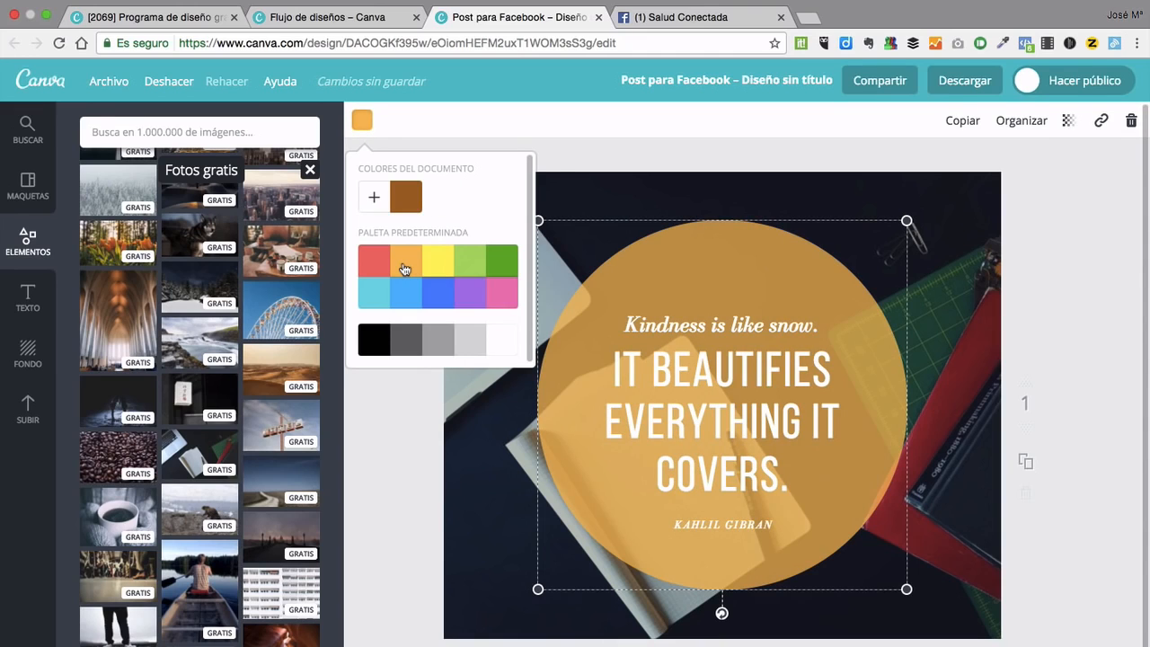
pyautogui.click(1067, 120)
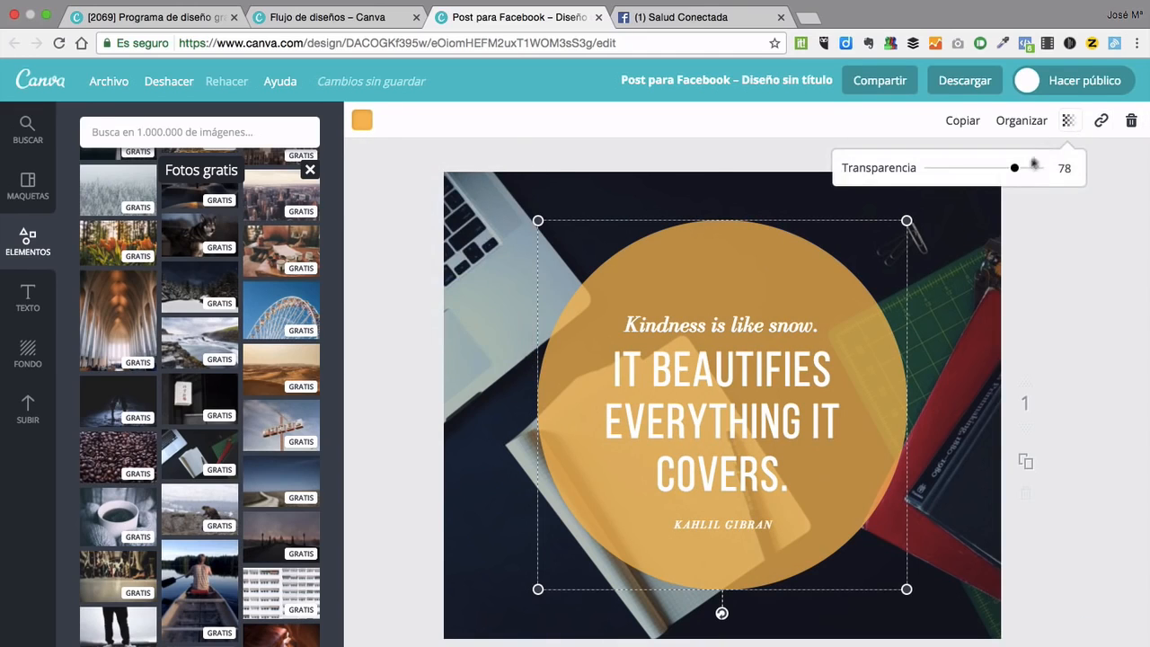
pyautogui.moveTo(1015, 169)
pyautogui.mouseDown()
pyautogui.moveTo(958, 170)
pyautogui.moveTo(1014, 185)
pyautogui.mouseUp()
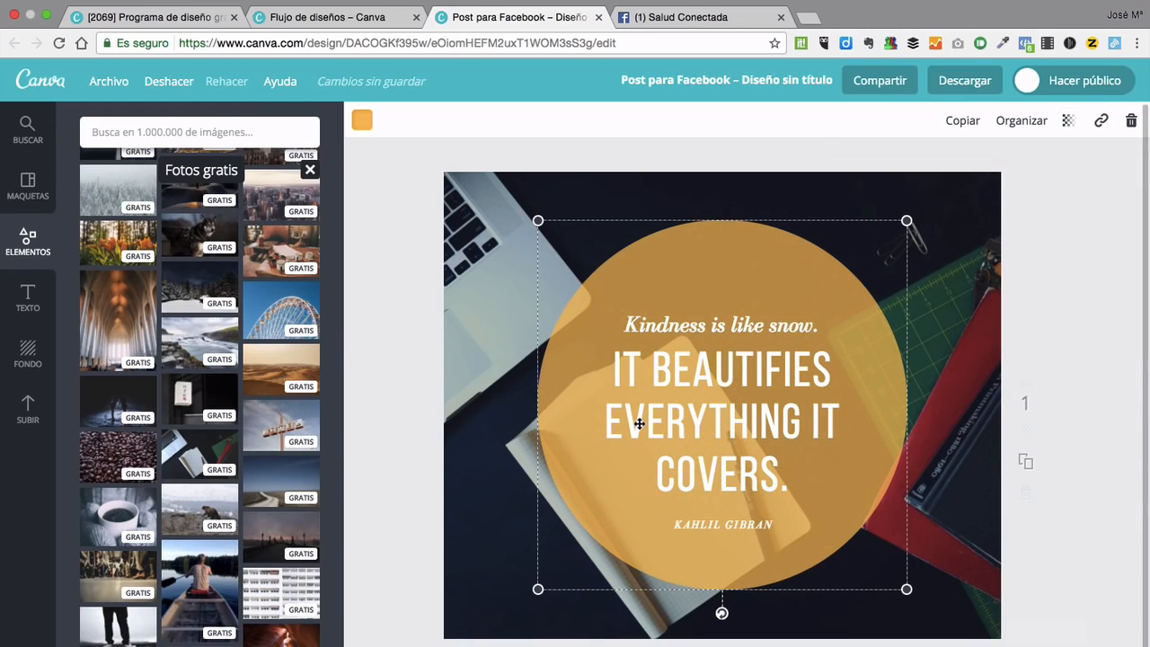
# Replace the quote's italic opening line with "Cómo utilizar" and its large main text with "CANVA".
pyautogui.click(691, 377)
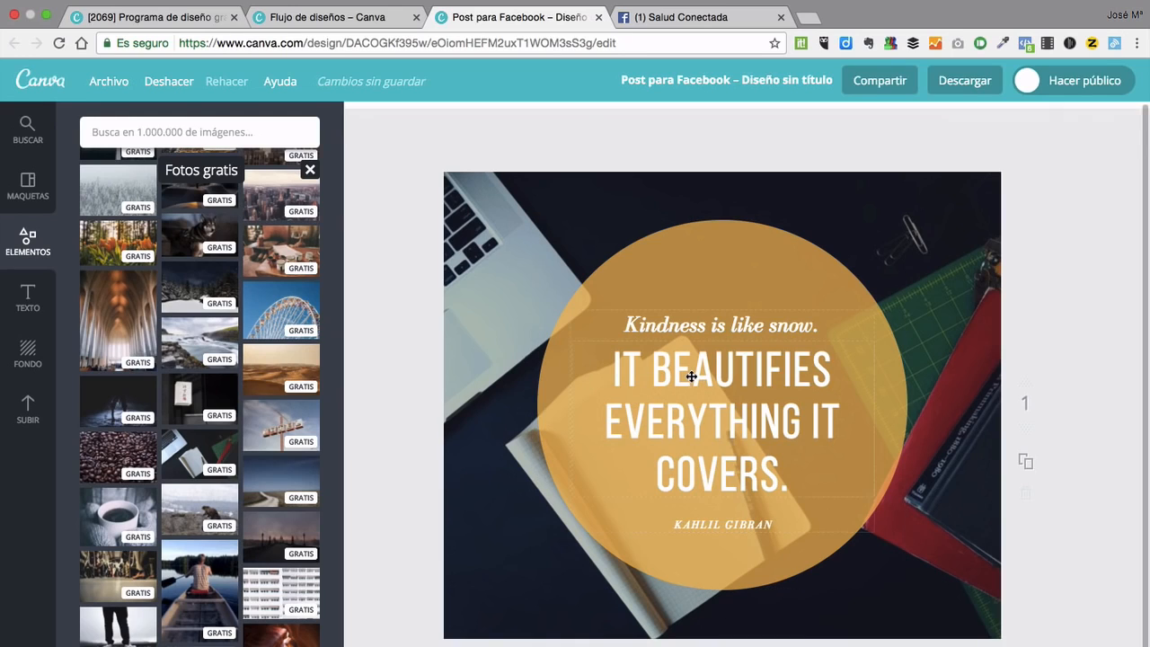
pyautogui.doubleClick(686, 327)
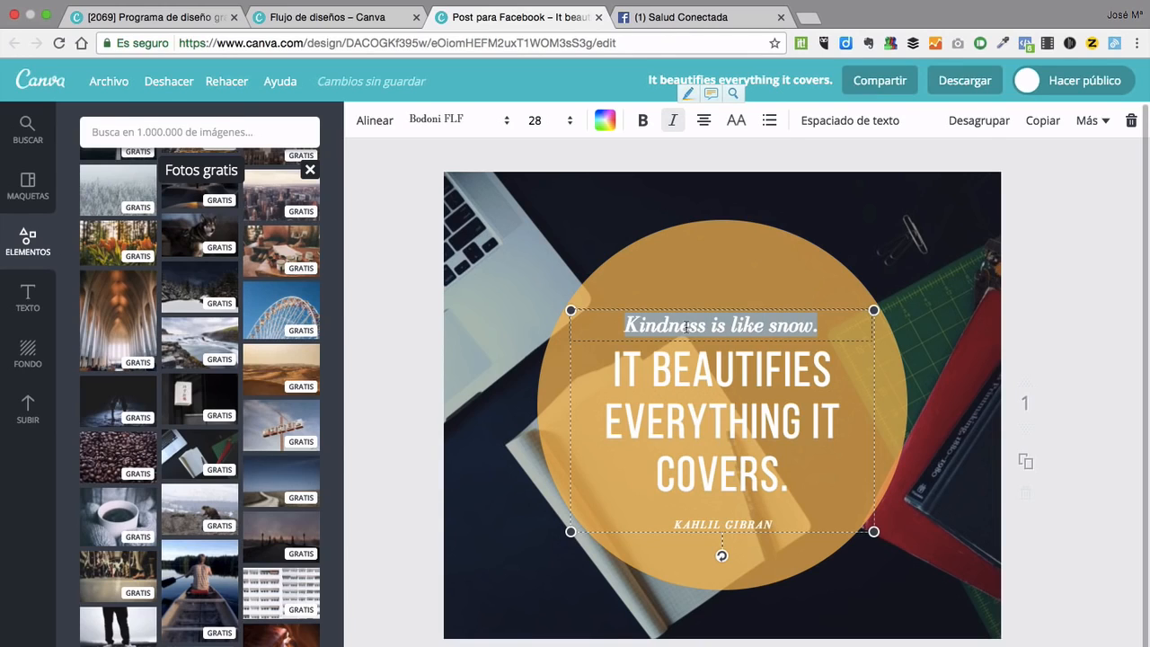
pyautogui.write('Cómo ')
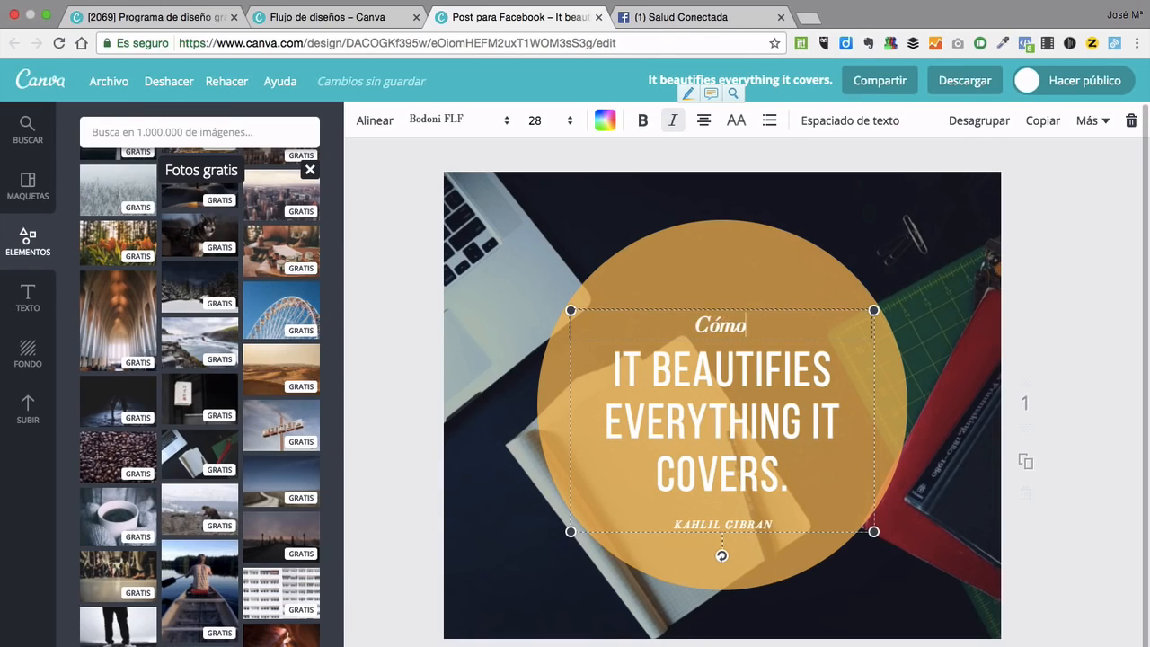
pyautogui.write('utiliz')
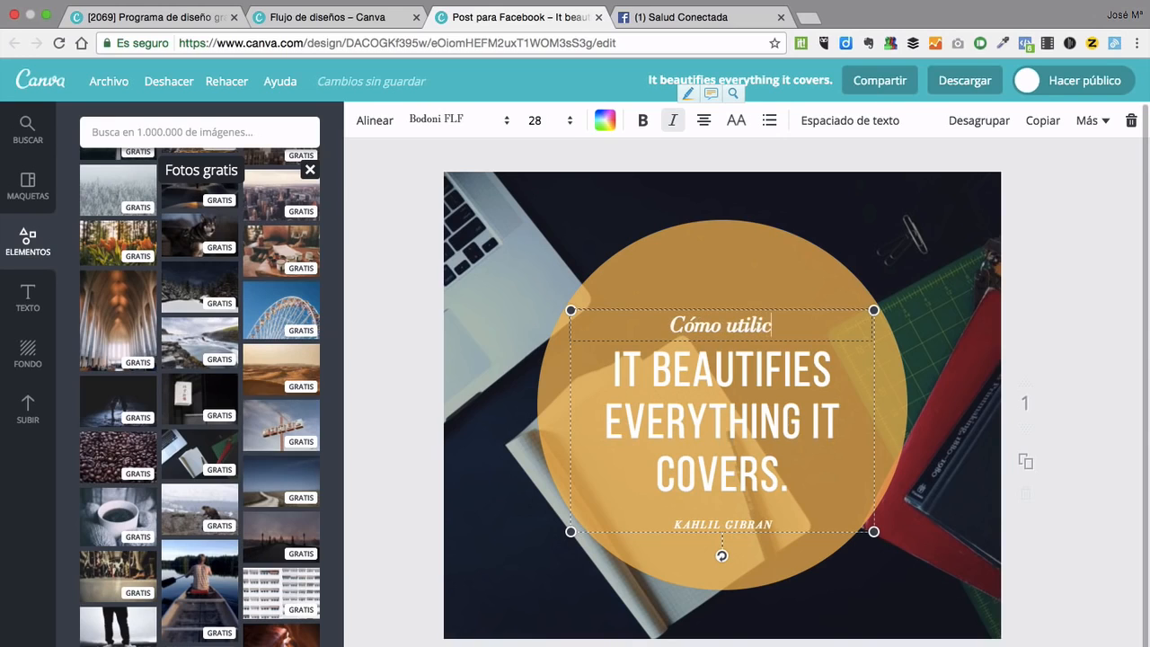
pyautogui.write('ar')
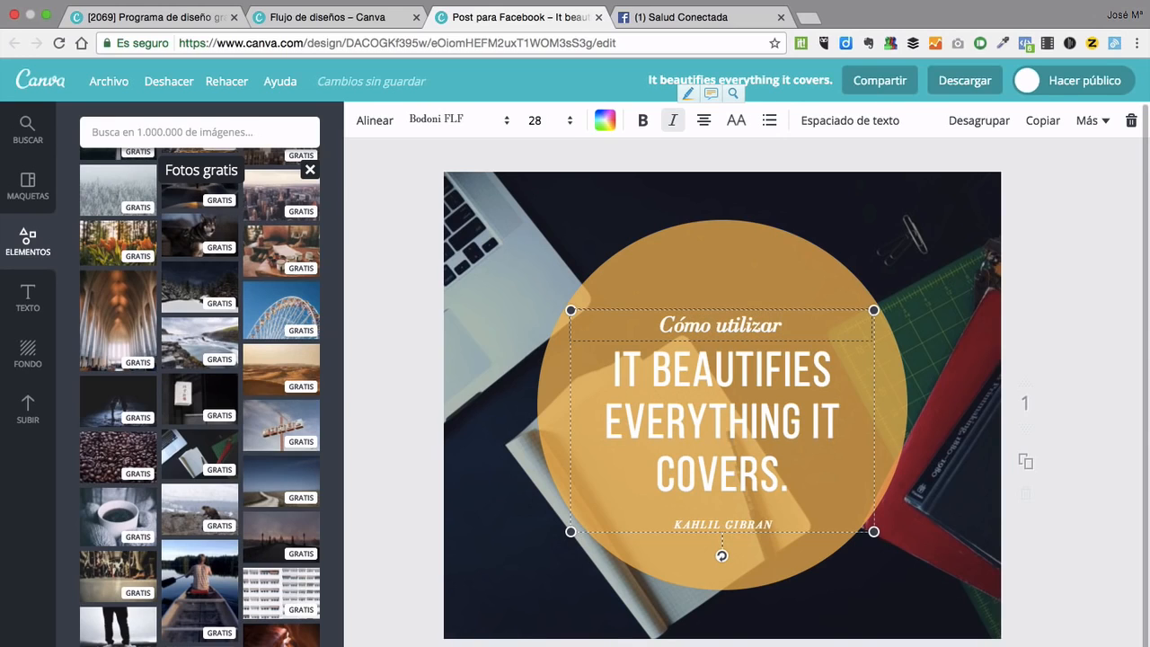
pyautogui.doubleClick(692, 370)
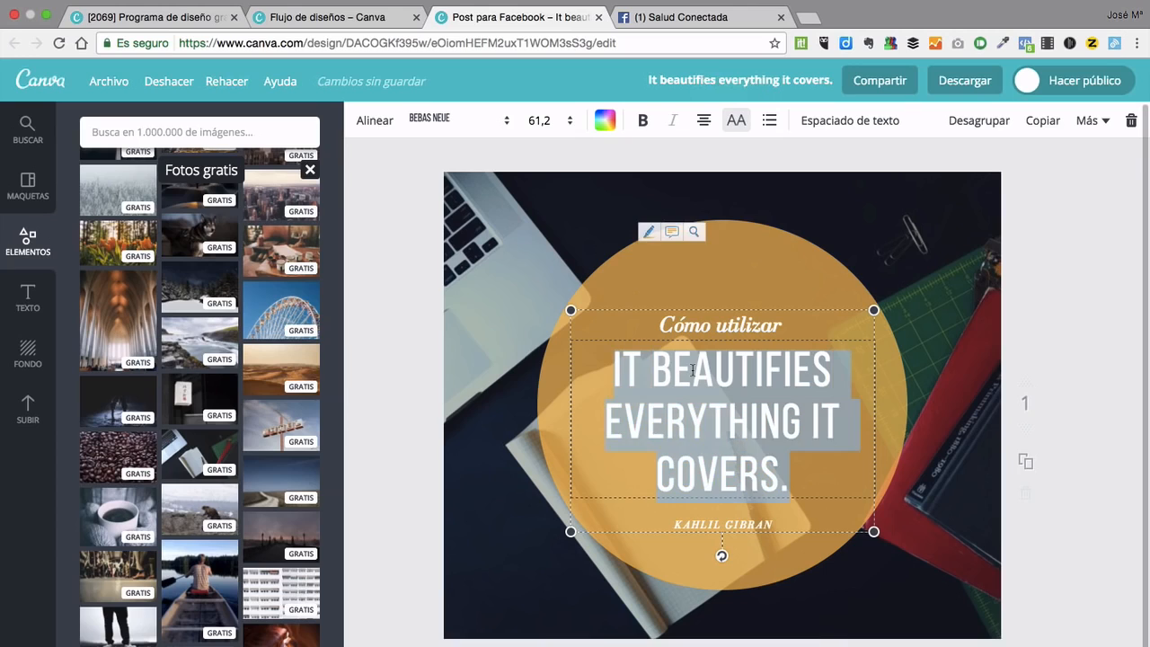
pyautogui.write('CANVA')
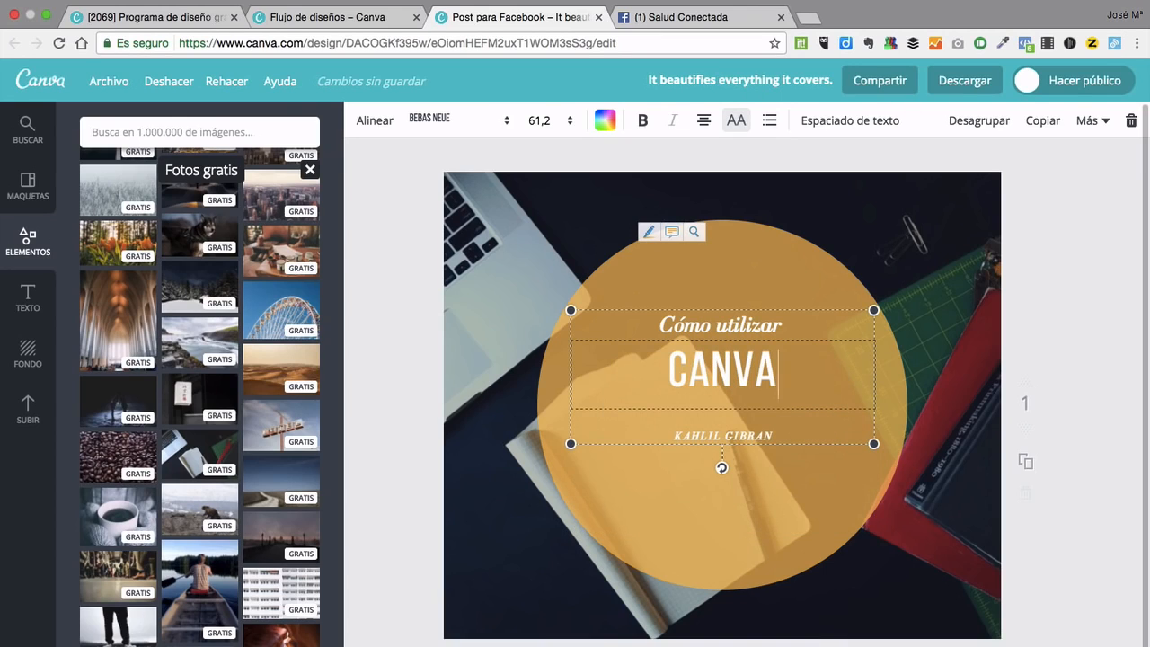
# Change the font of the whole author line below the main text to Aileron Heavy.
pyautogui.doubleClick(712, 435)
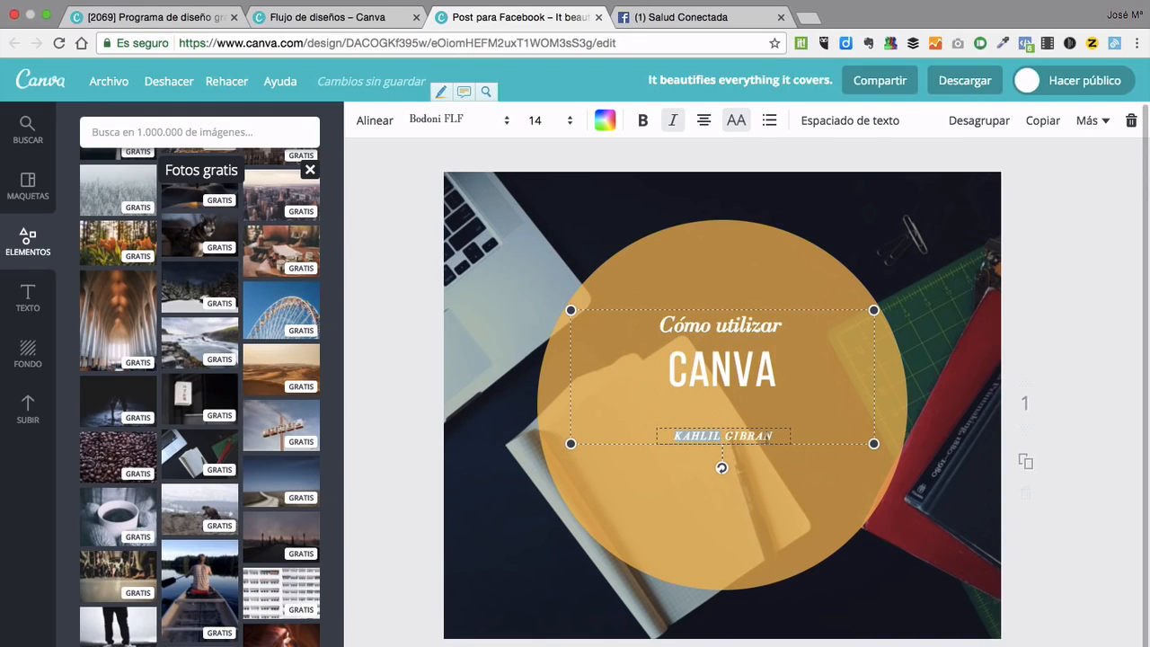
pyautogui.click(772, 437)
pyautogui.moveTo(772, 438); pyautogui.dragTo(663, 437)
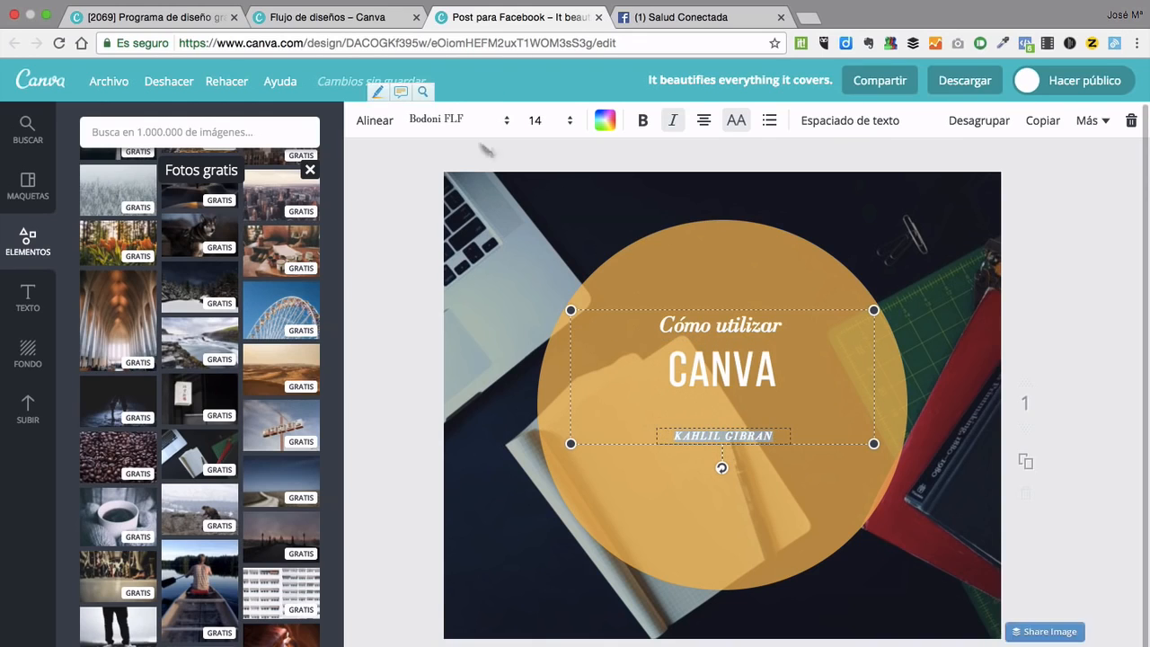
pyautogui.click(506, 125)
pyautogui.click(486, 363)
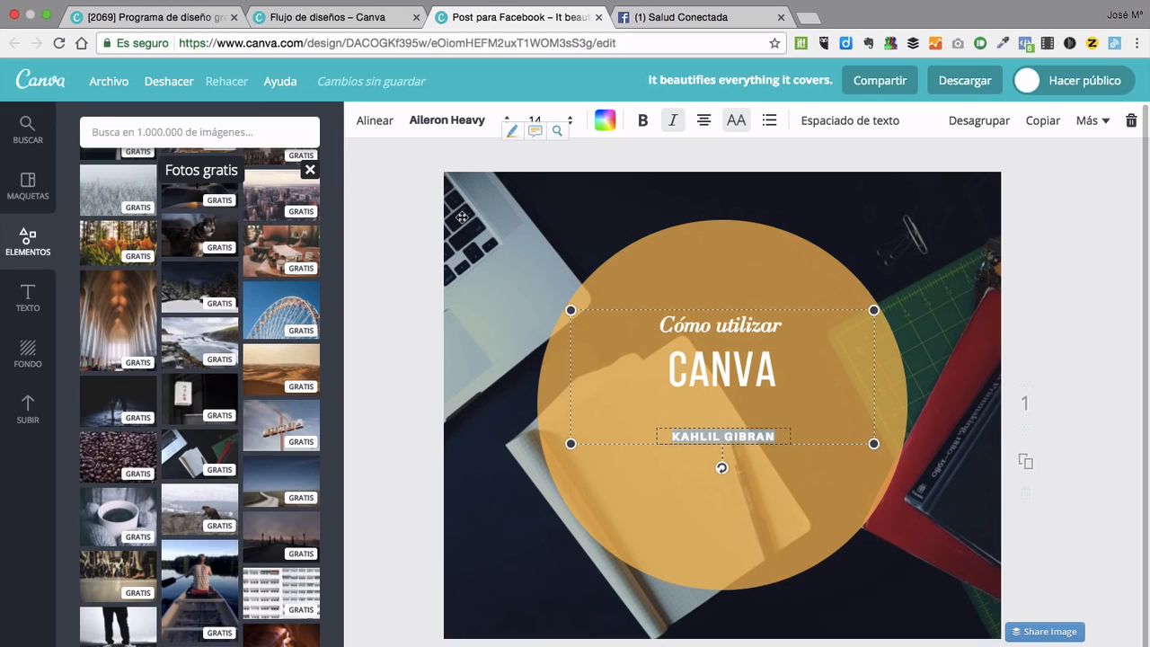
# Replace the author line with the subtitle "PARA MEJORAR NUESTRAS PUBLICACIONES DE SALUD".
pyautogui.write('PARA MEJO')
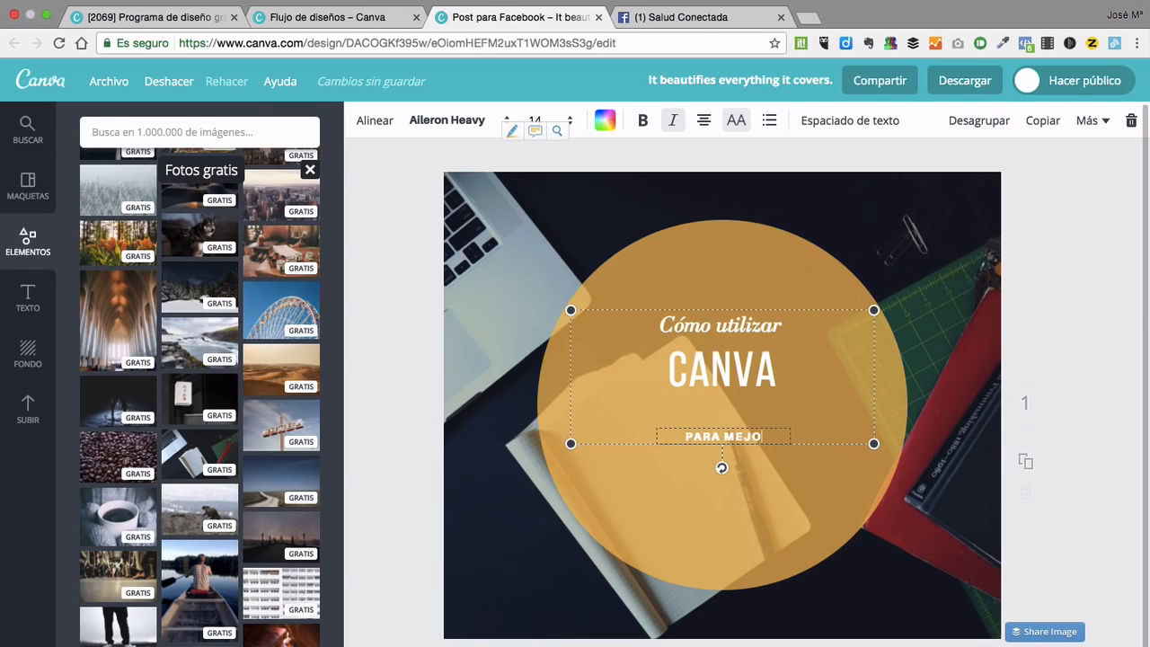
pyautogui.write('RAR N')
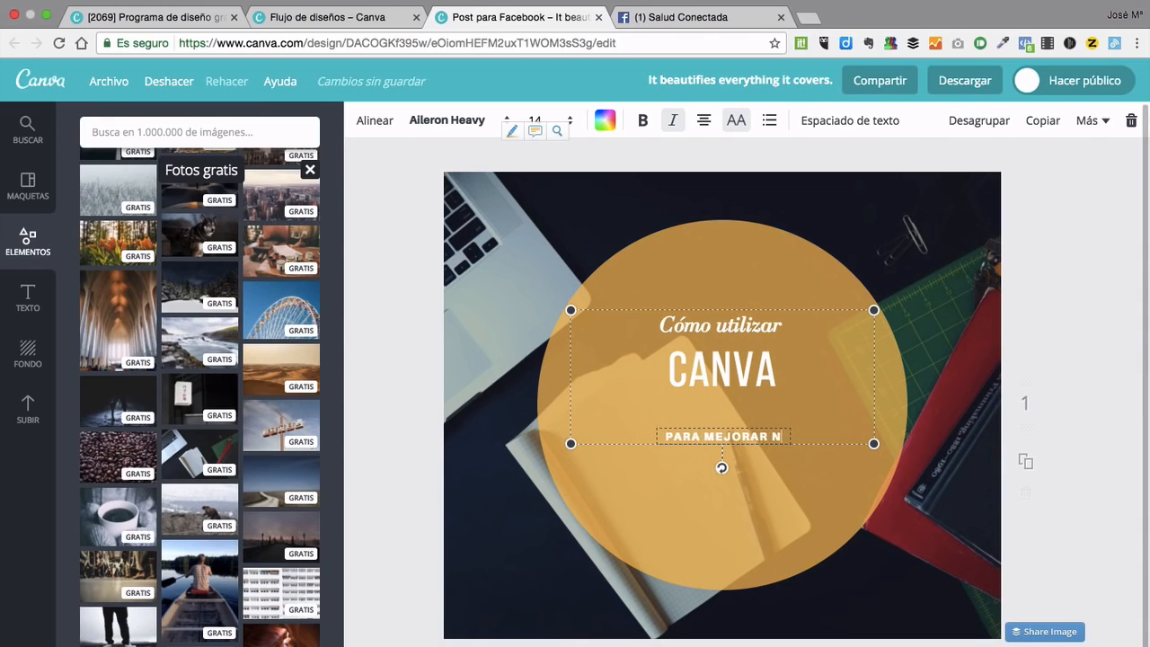
pyautogui.write('UESTRAS PU')
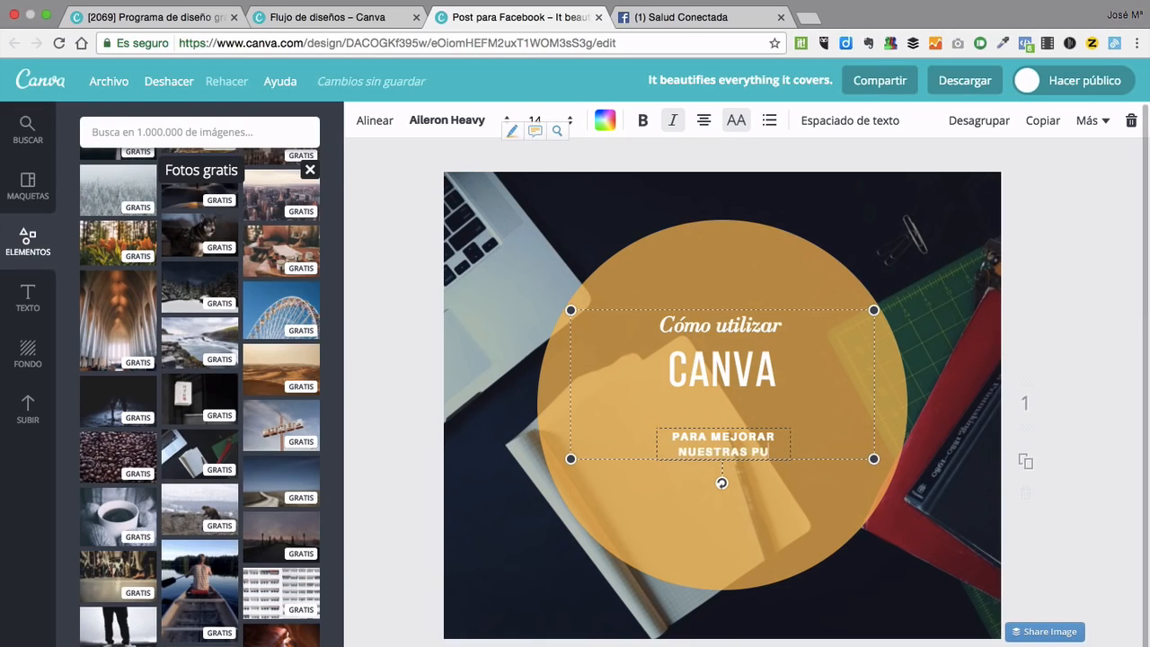
pyautogui.write('BLICACIONE')
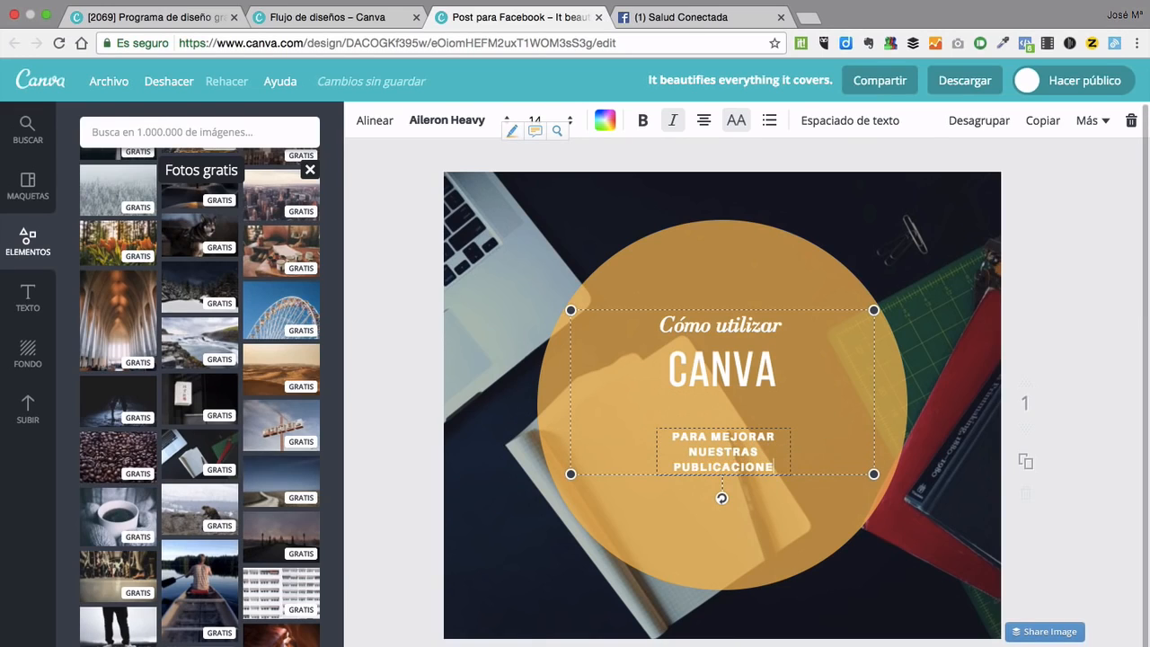
pyautogui.write('S DE SALUD')
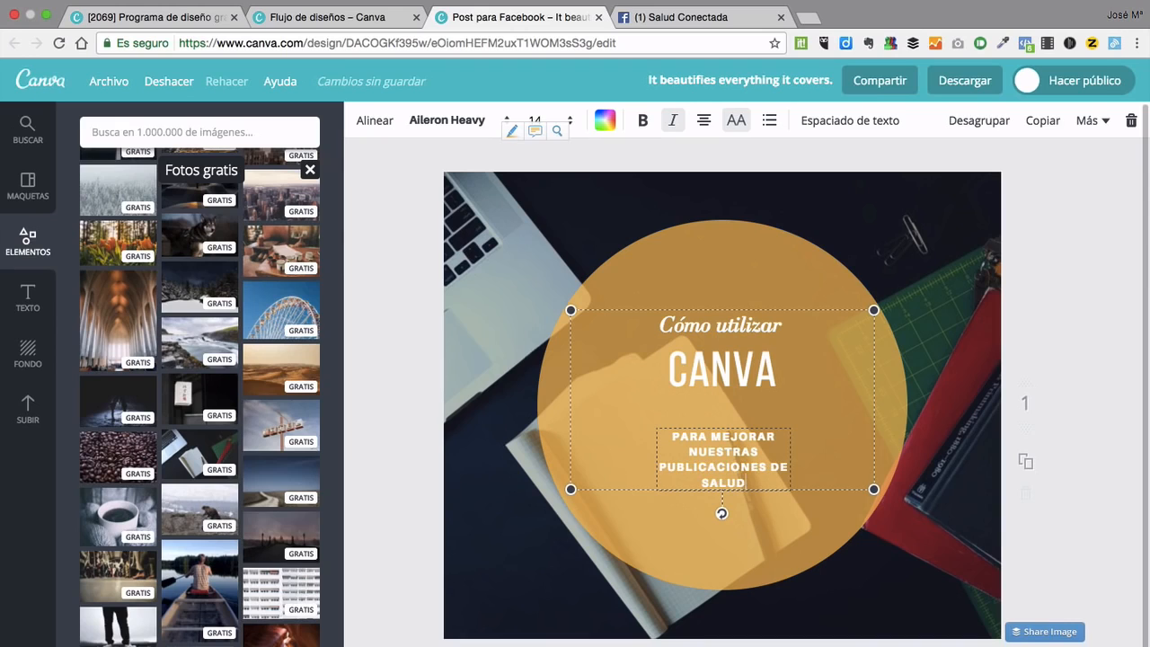
# Shift the text group slightly down within the circle and set the font size of the word "CANVA" to 88.
pyautogui.click(709, 387)
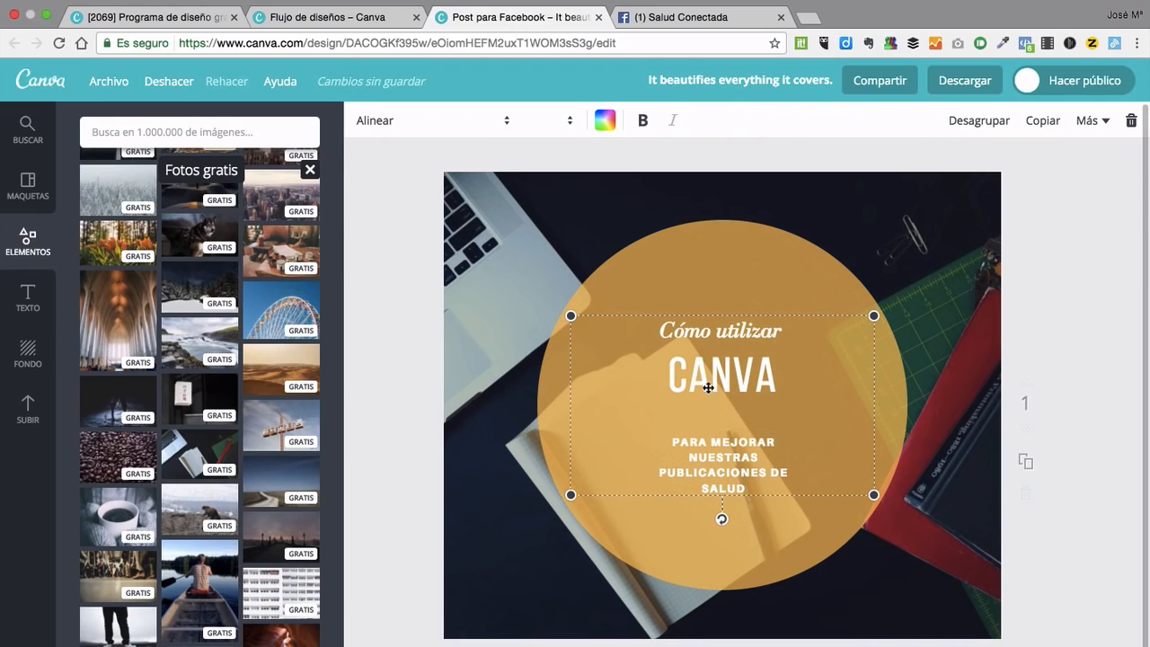
pyautogui.click(744, 386)
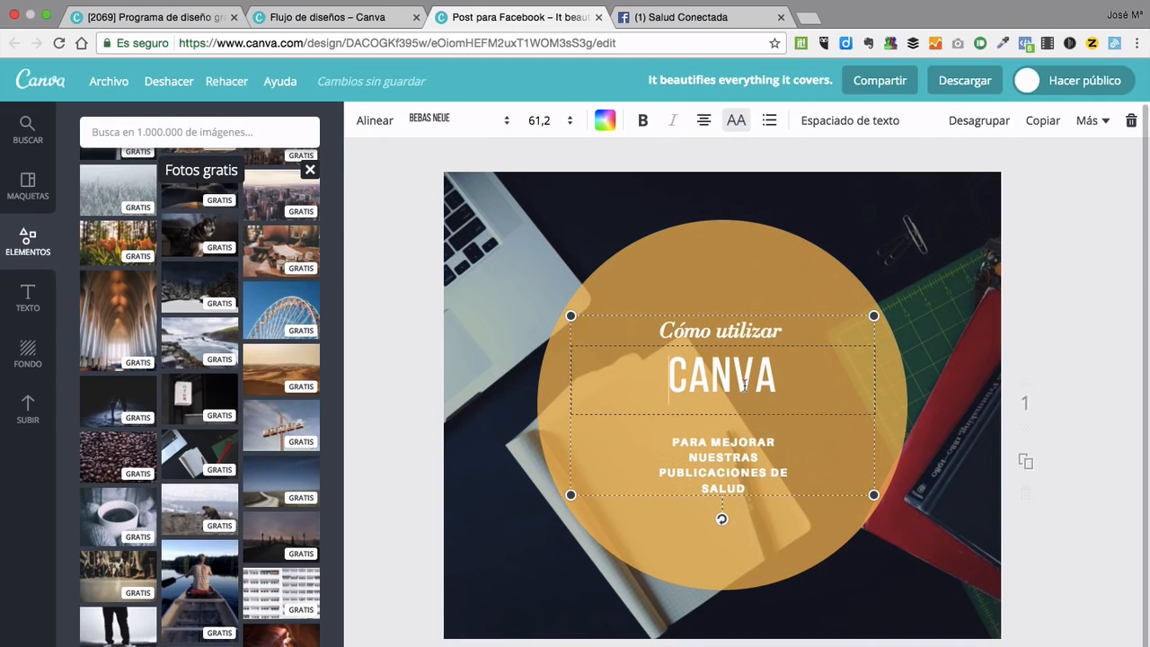
pyautogui.doubleClick(744, 386)
pyautogui.click(571, 125)
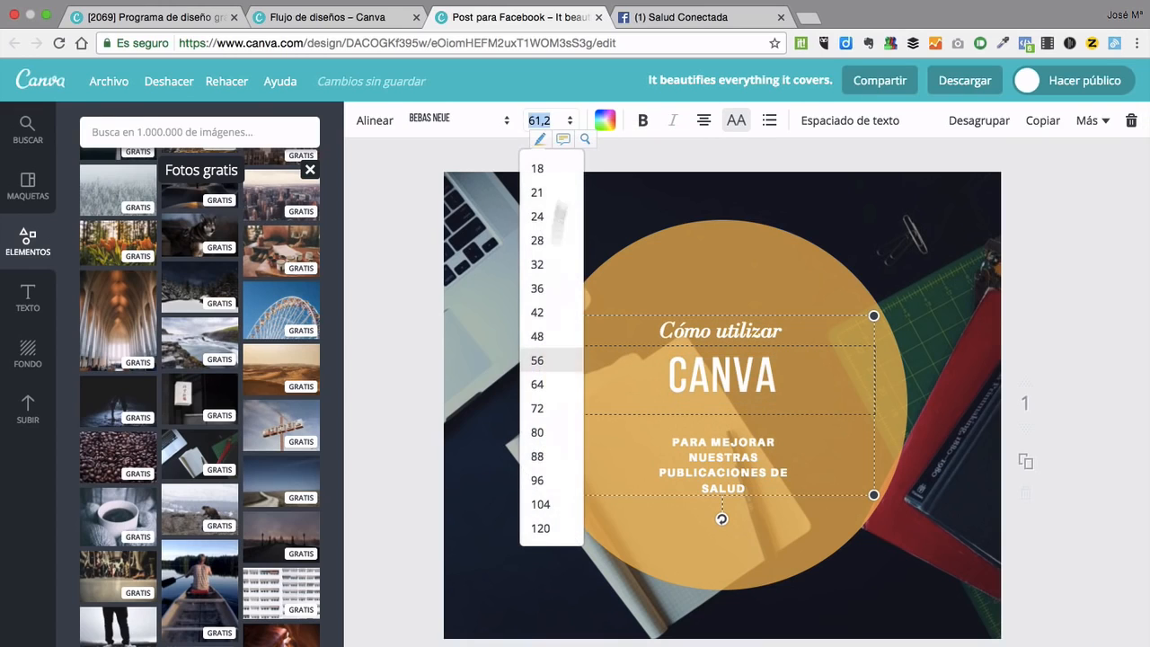
pyautogui.click(545, 461)
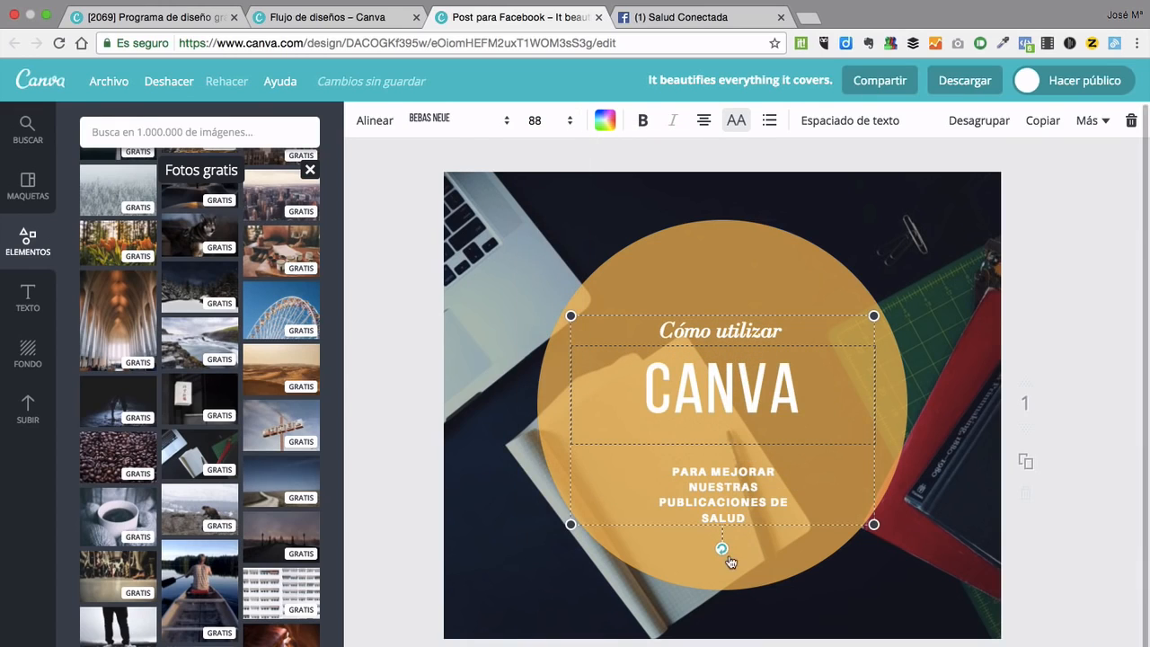
# Ungroup the text block and widen the subtitle's box so "PARA MEJORAR NUESTRAS" fits on one line.
pyautogui.click(737, 500)
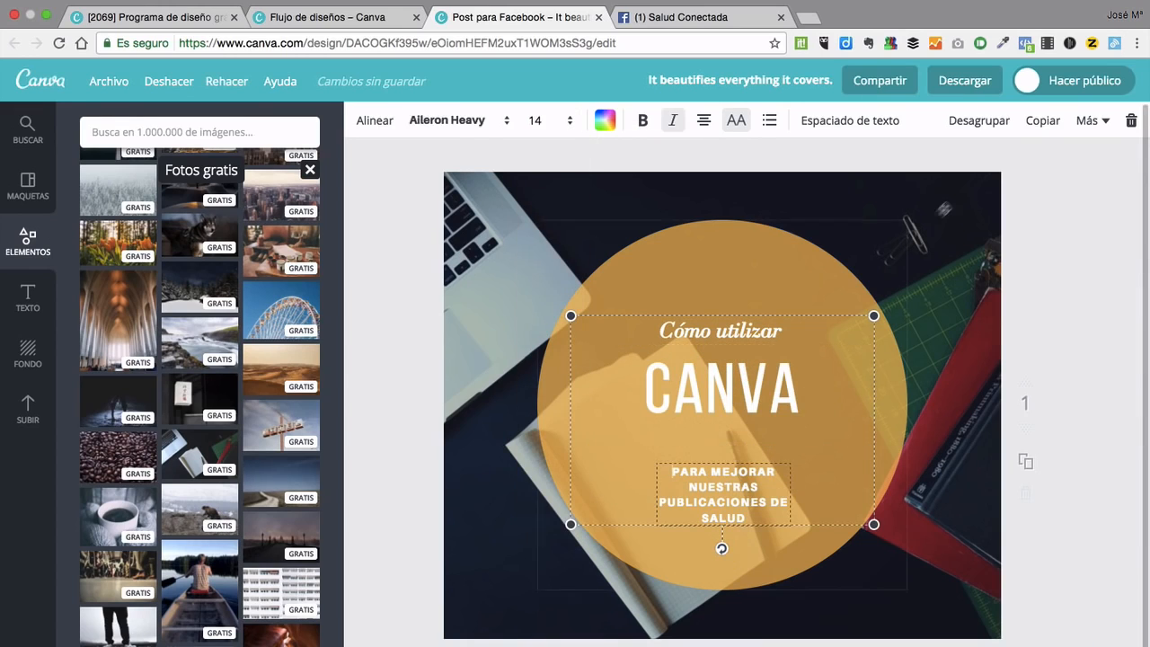
pyautogui.click(970, 122)
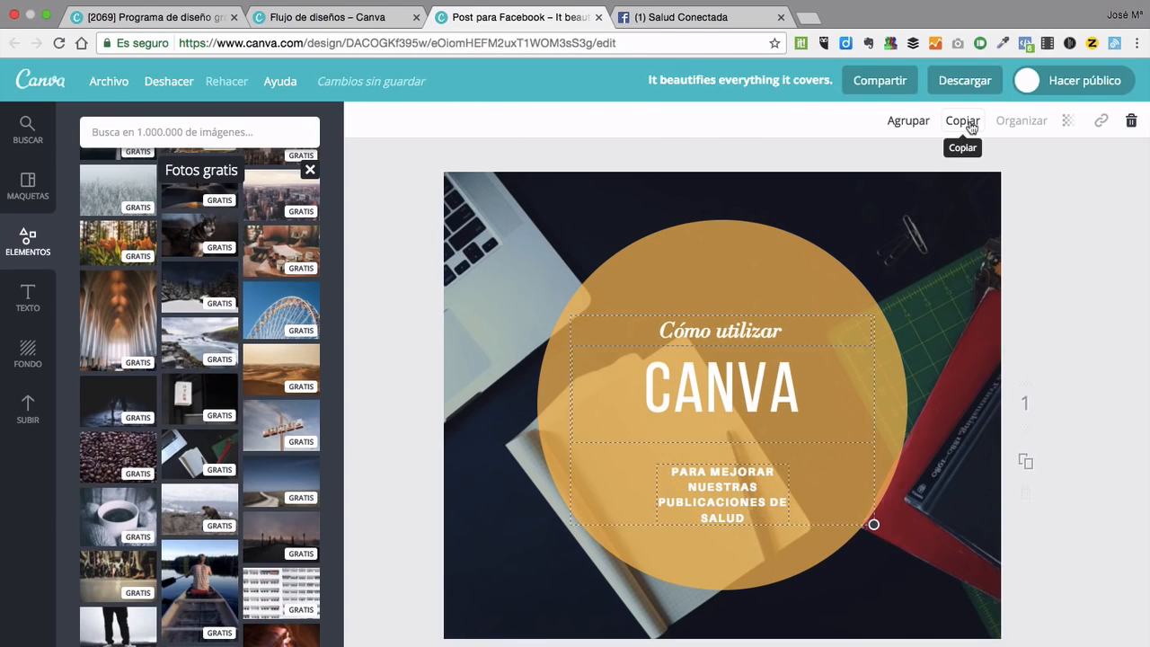
pyautogui.click(970, 123)
pyautogui.moveTo(793, 481); pyautogui.dragTo(838, 483)
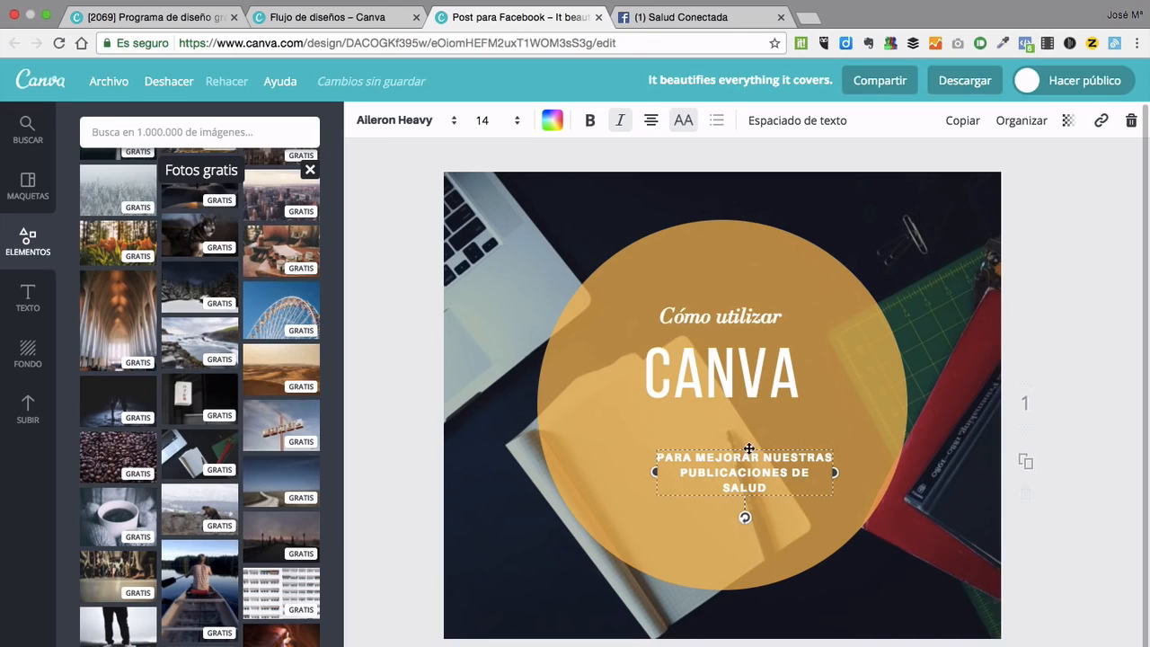
# Centre the subtitle in the circle closer to "CANVA", and move "CANVA" and "Cómo utilizar" slightly down to tighten the spacing.
pyautogui.moveTo(748, 447); pyautogui.dragTo(730, 428)
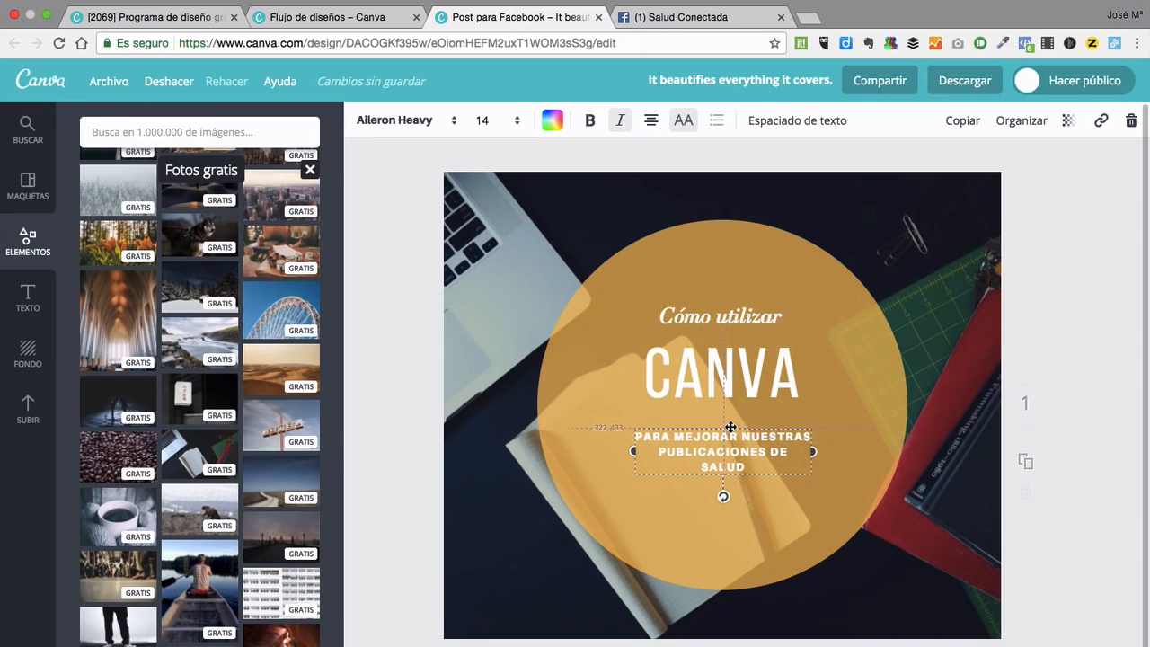
pyautogui.moveTo(725, 378); pyautogui.dragTo(723, 395)
pyautogui.moveTo(725, 328); pyautogui.dragTo(725, 344)
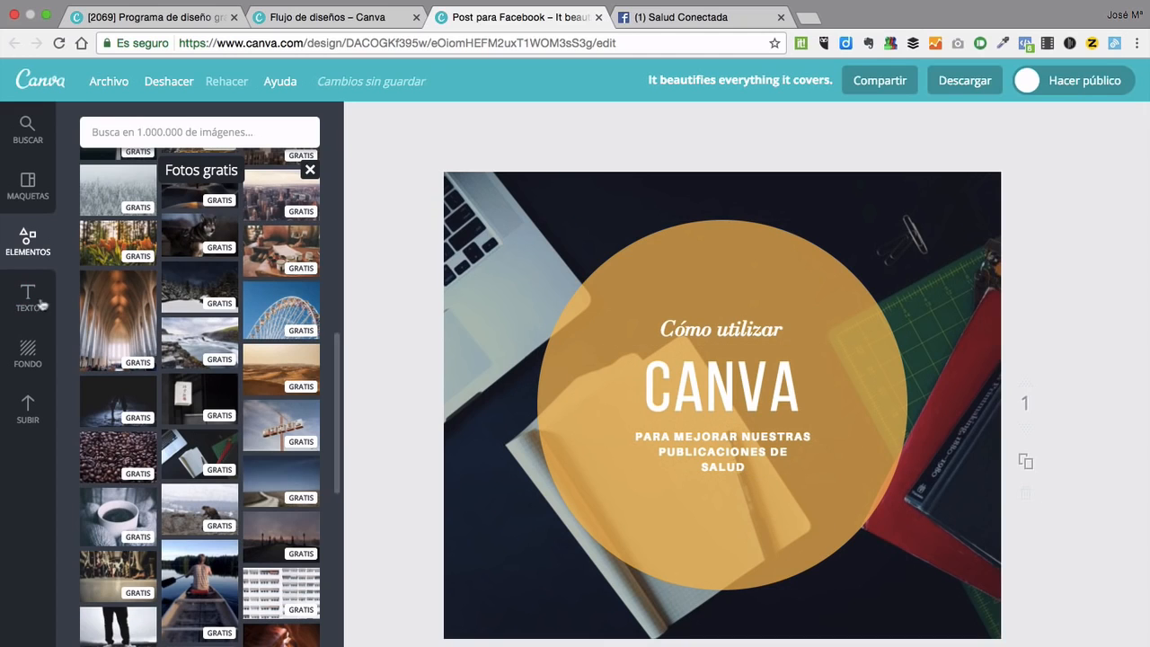
# Browse the free icons for the medical ones and add the heart with the heartbeat line to the lower part of the design.
pyautogui.click(26, 245)
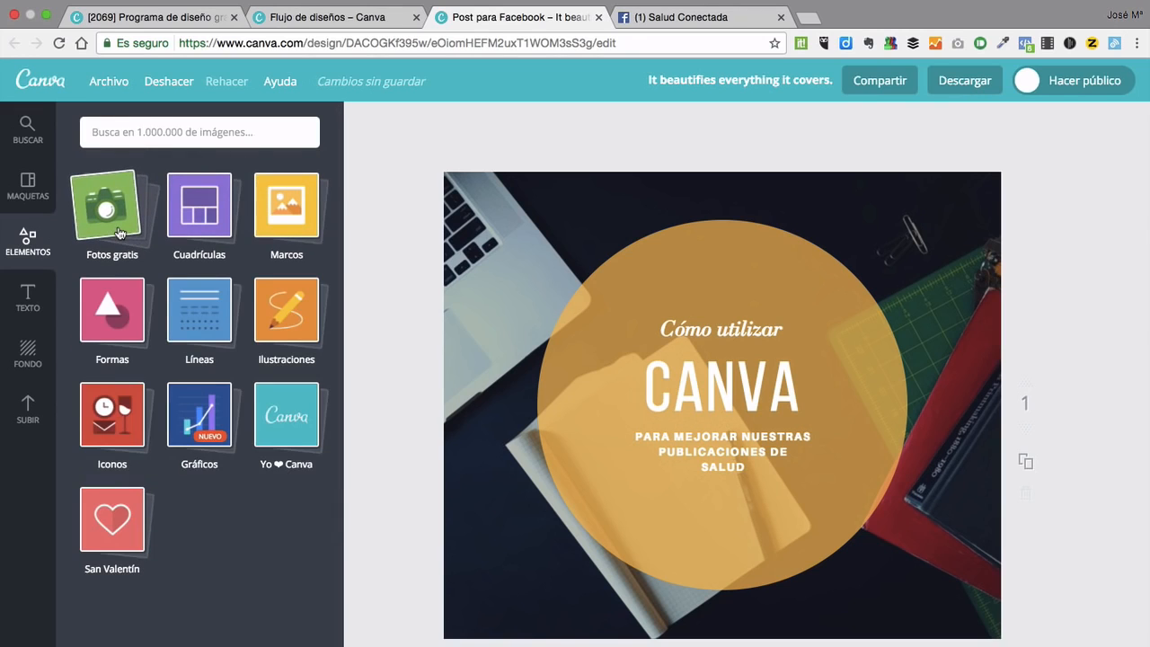
pyautogui.click(126, 427)
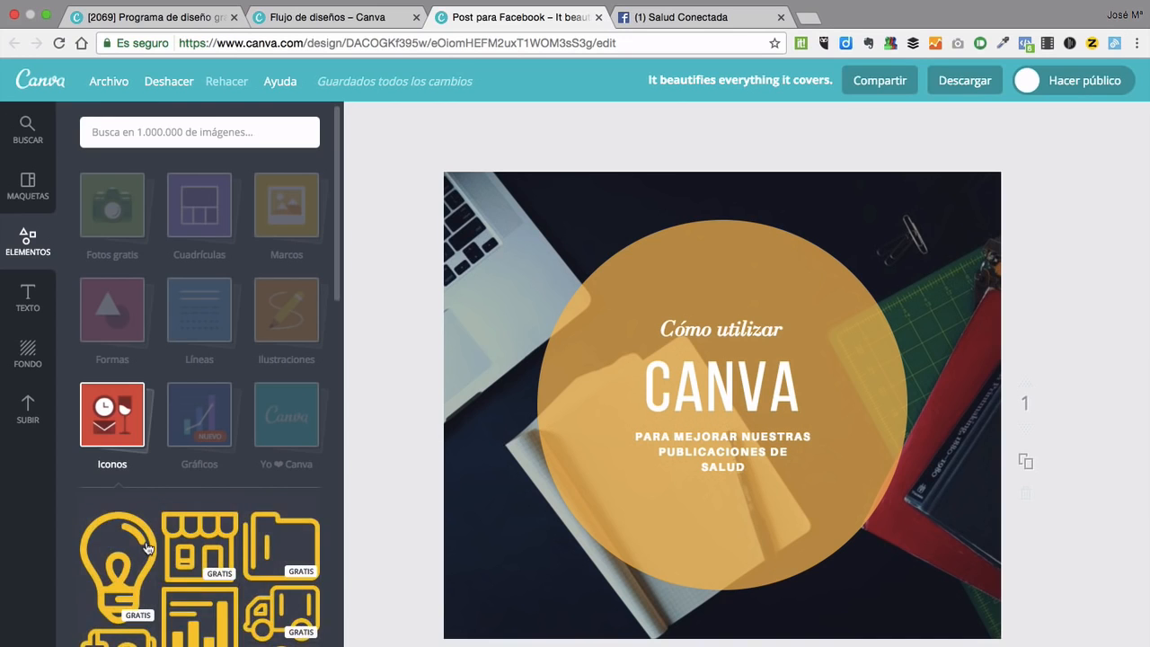
pyautogui.scroll(-4, 146, 540)
pyautogui.scroll(-15, 146, 546)
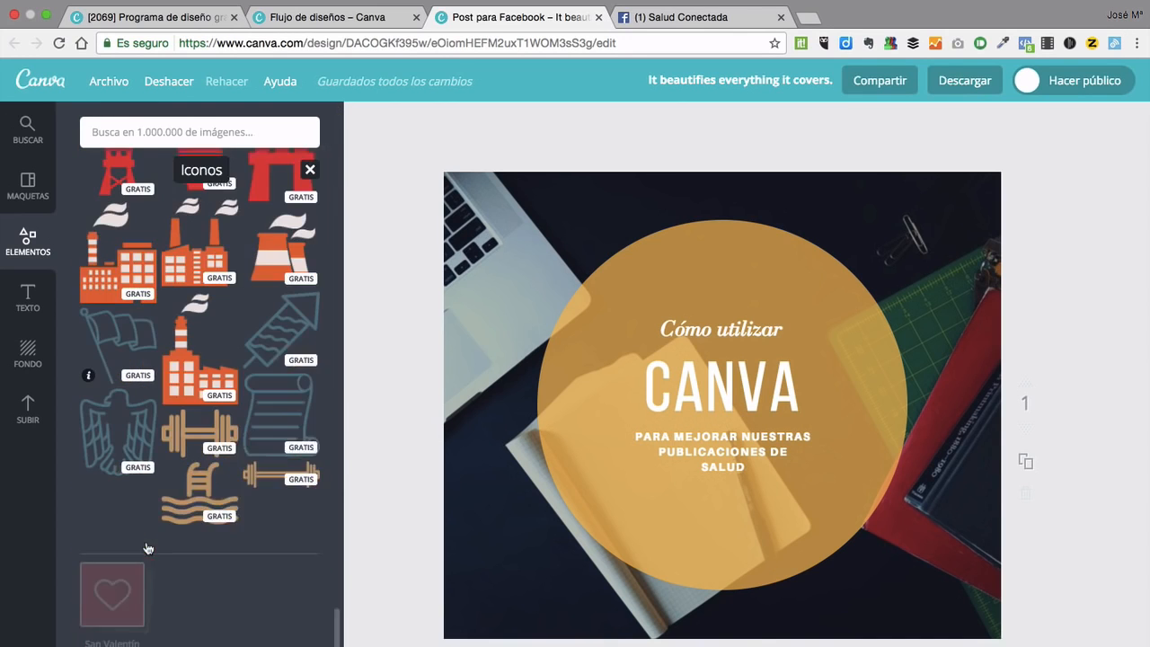
pyautogui.scroll(-15, 147, 548)
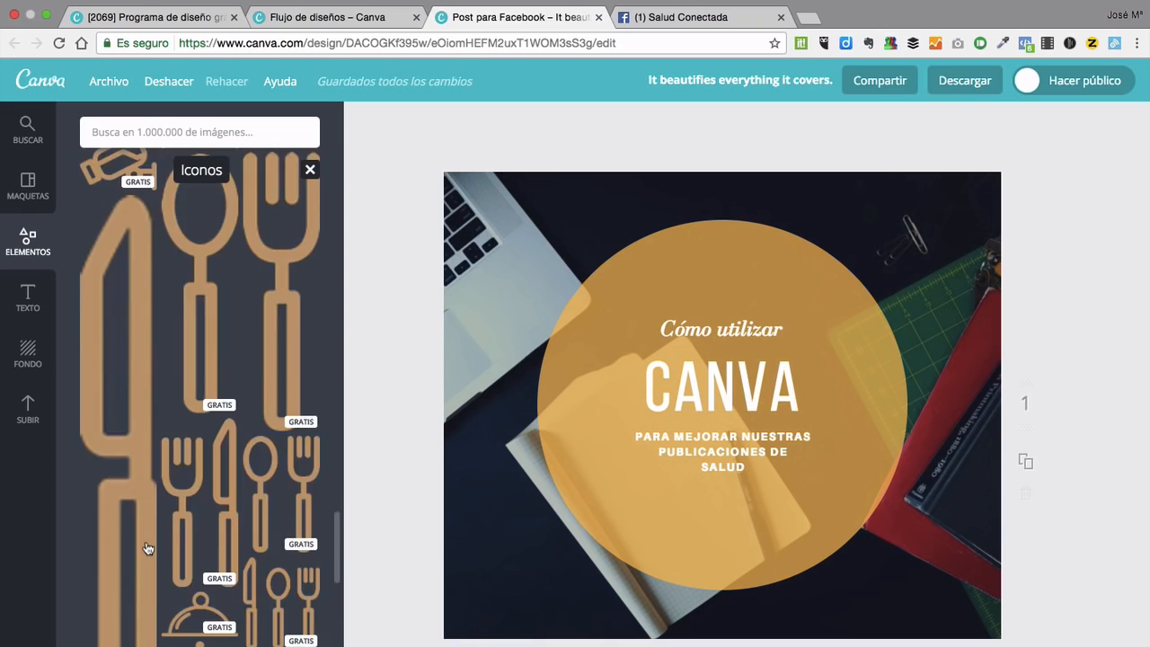
pyautogui.scroll(-15, 147, 548)
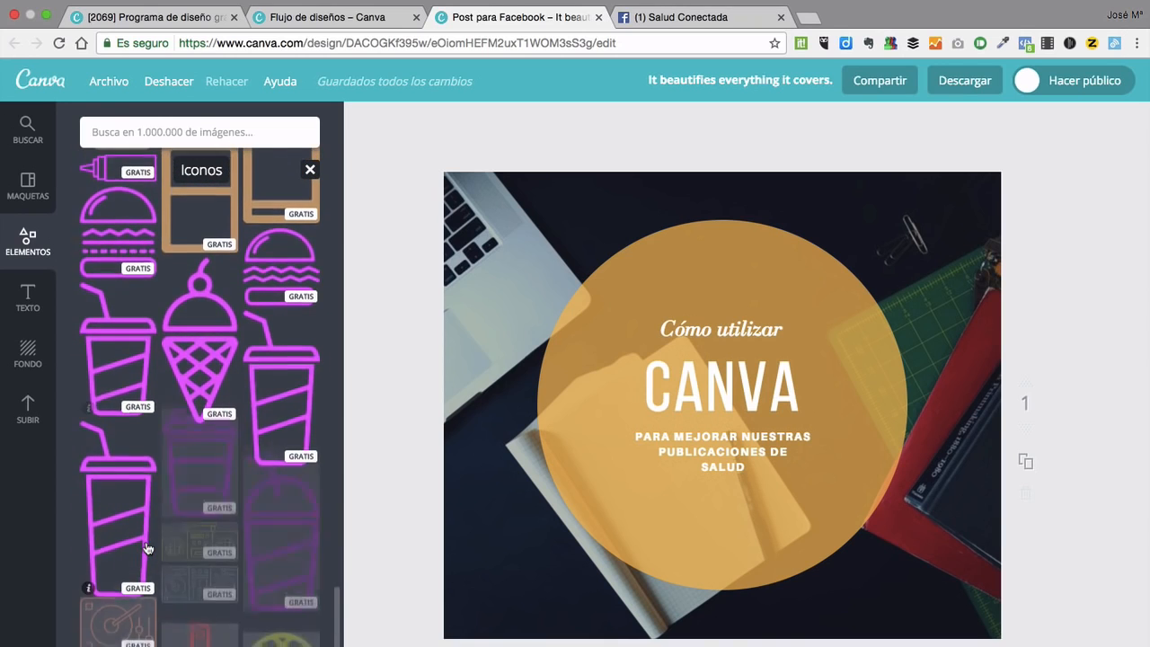
pyautogui.scroll(-1, 147, 548)
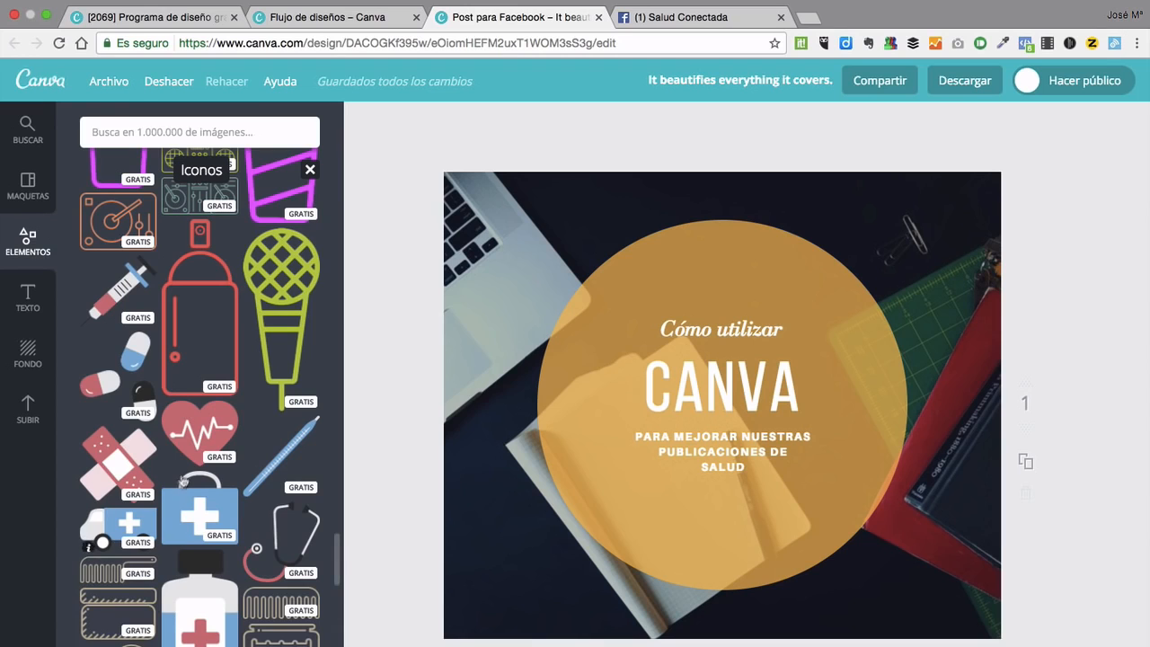
pyautogui.moveTo(197, 429); pyautogui.dragTo(709, 506)
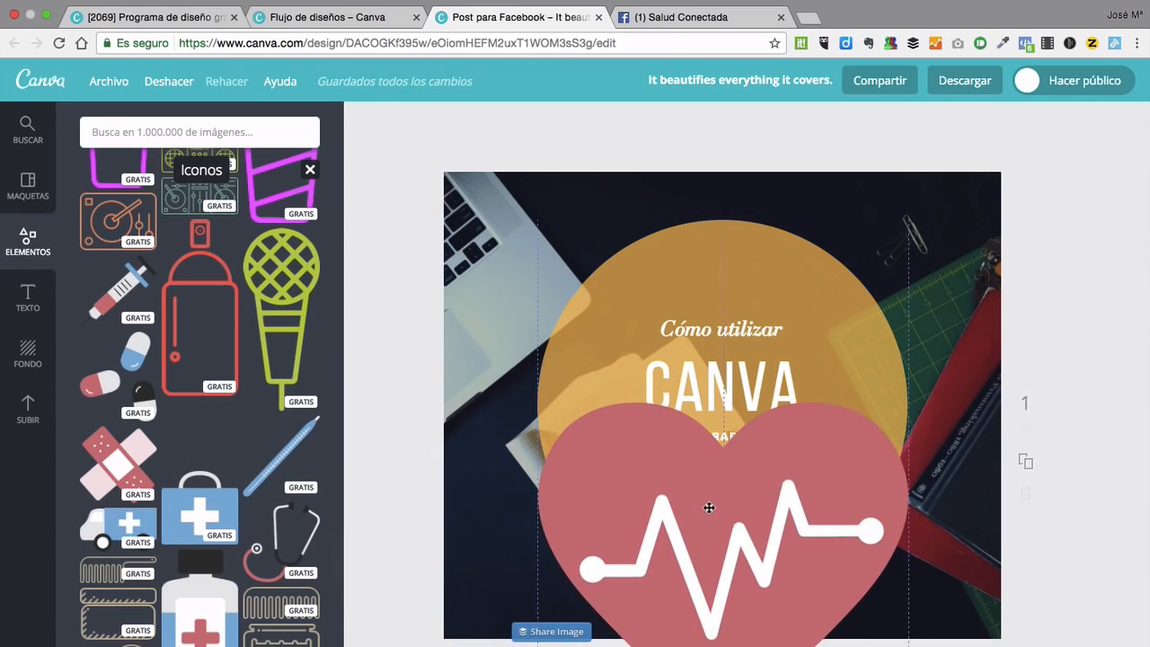
# Shrink the heart icon to a small size and centre it inside the circle below the subtitle.
pyautogui.moveTo(538, 402); pyautogui.dragTo(711, 554)
pyautogui.moveTo(799, 570); pyautogui.dragTo(704, 467)
pyautogui.moveTo(786, 576); pyautogui.dragTo(721, 534)
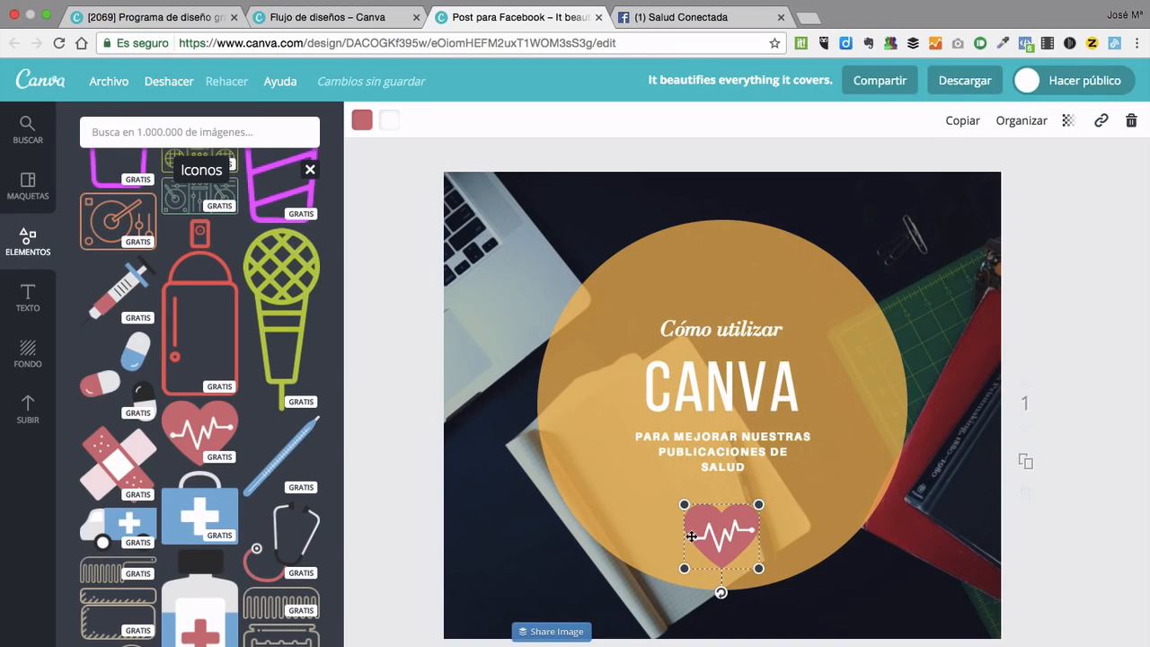
# Recolour the heart shape, trying the document's brown and settling on white.
pyautogui.click(361, 121)
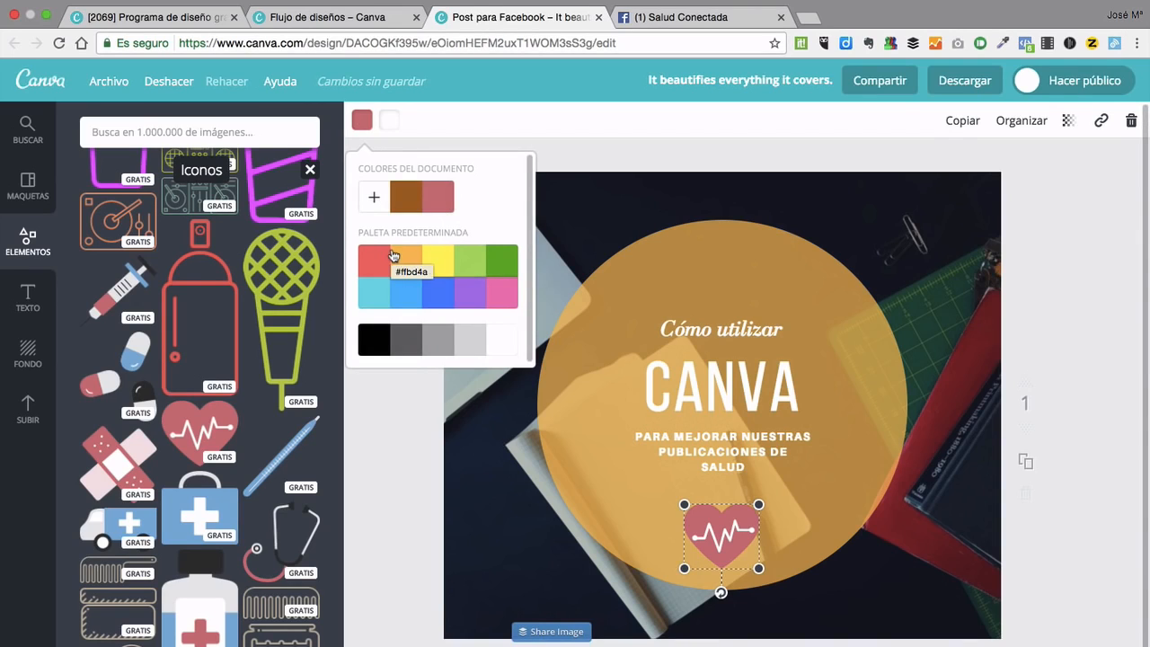
pyautogui.click(497, 341)
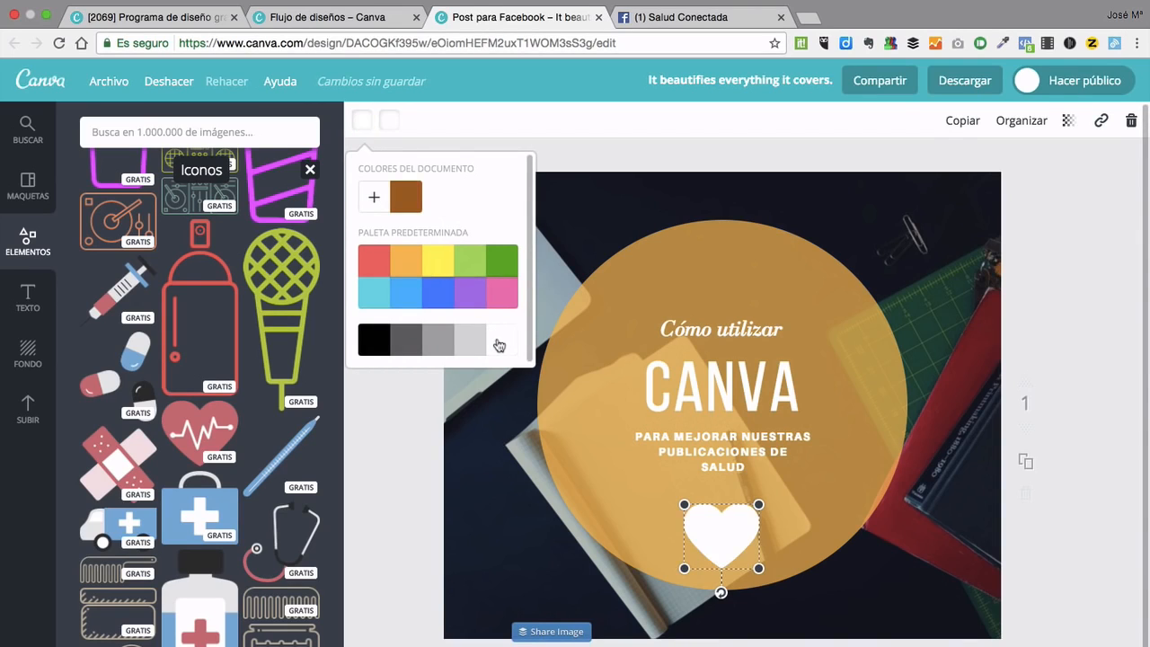
pyautogui.click(406, 206)
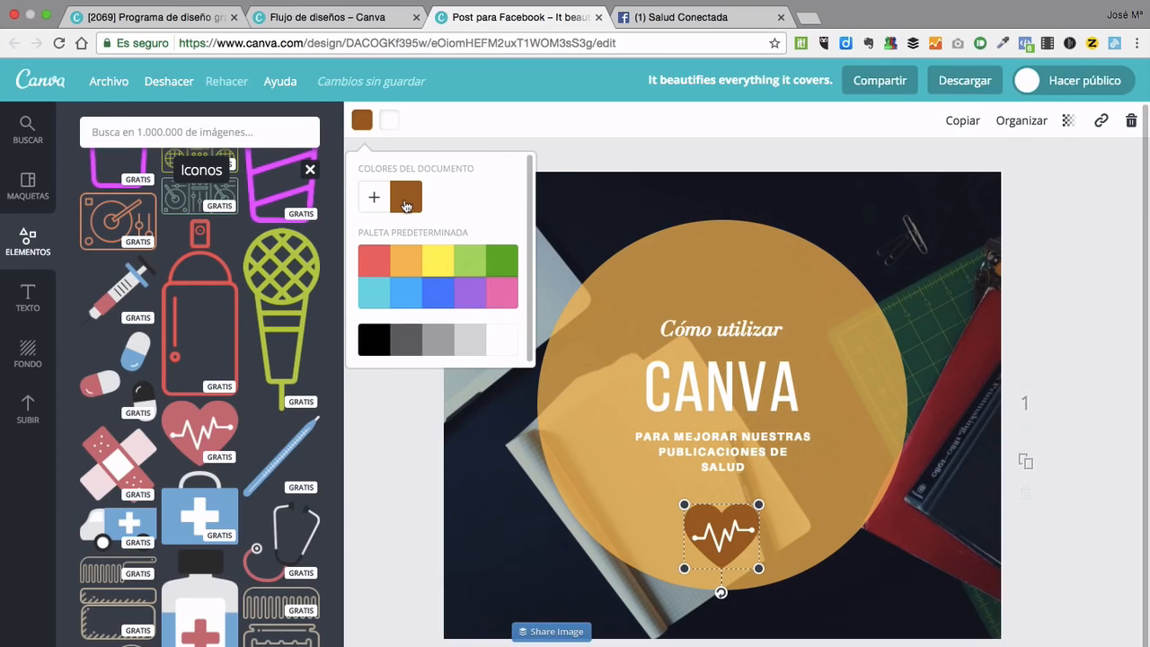
pyautogui.click(500, 340)
# Recolour the heartbeat line inside the icon, trying black and red and settling on the palette's orange (#ffbd4a).
pyautogui.click(390, 123)
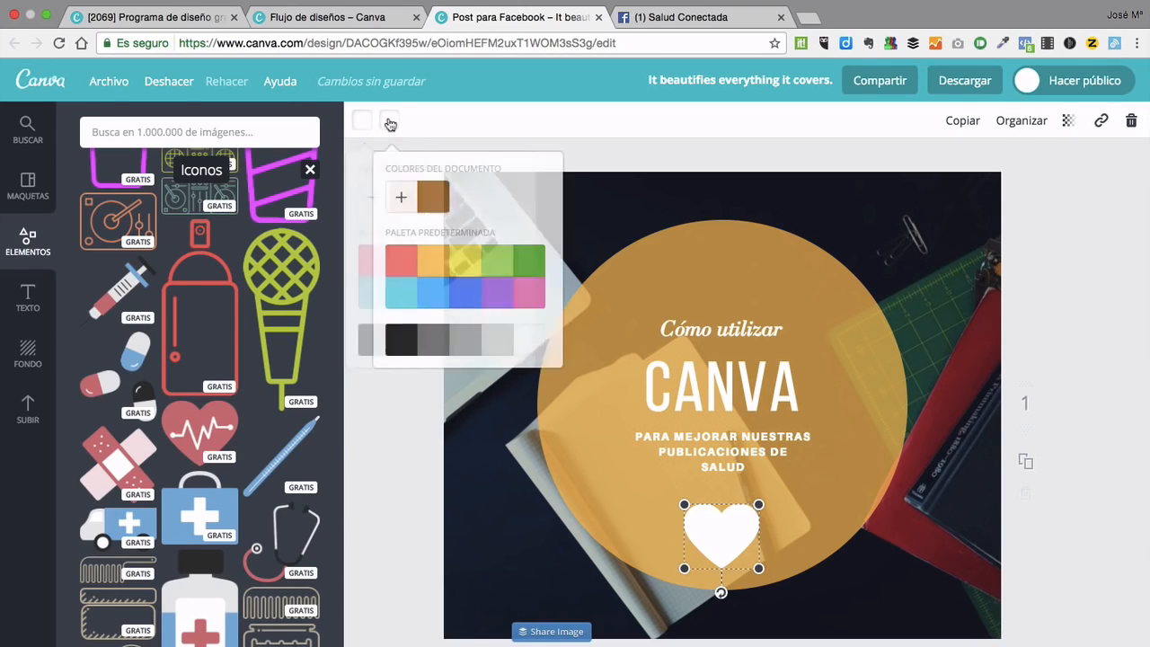
pyautogui.click(399, 339)
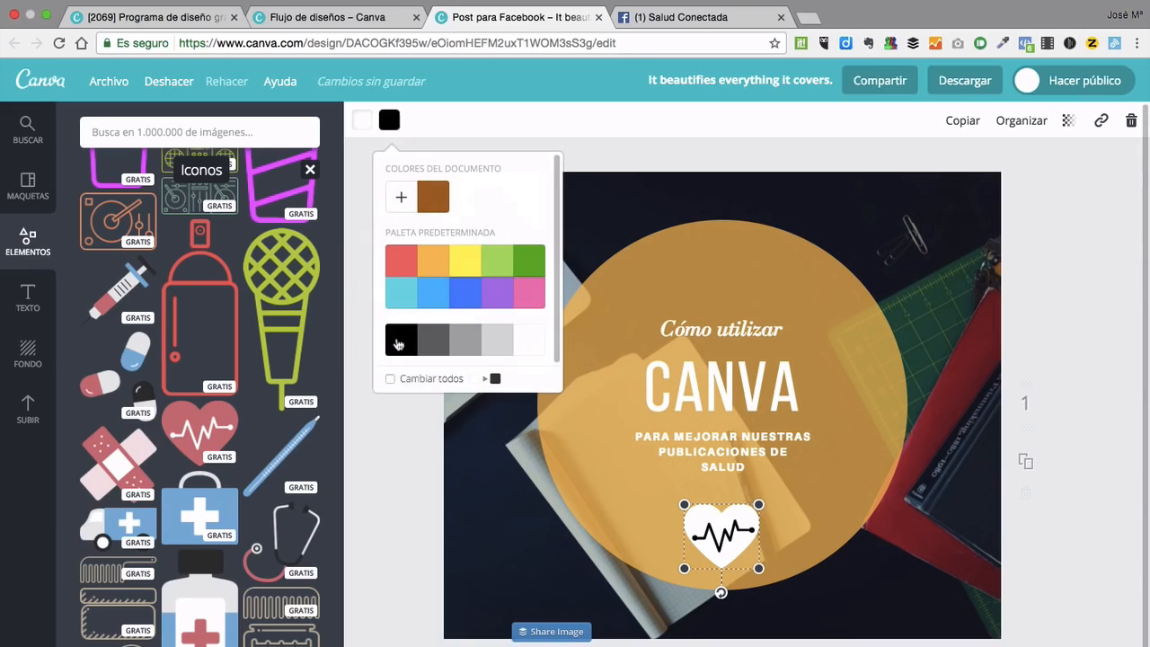
pyautogui.click(402, 260)
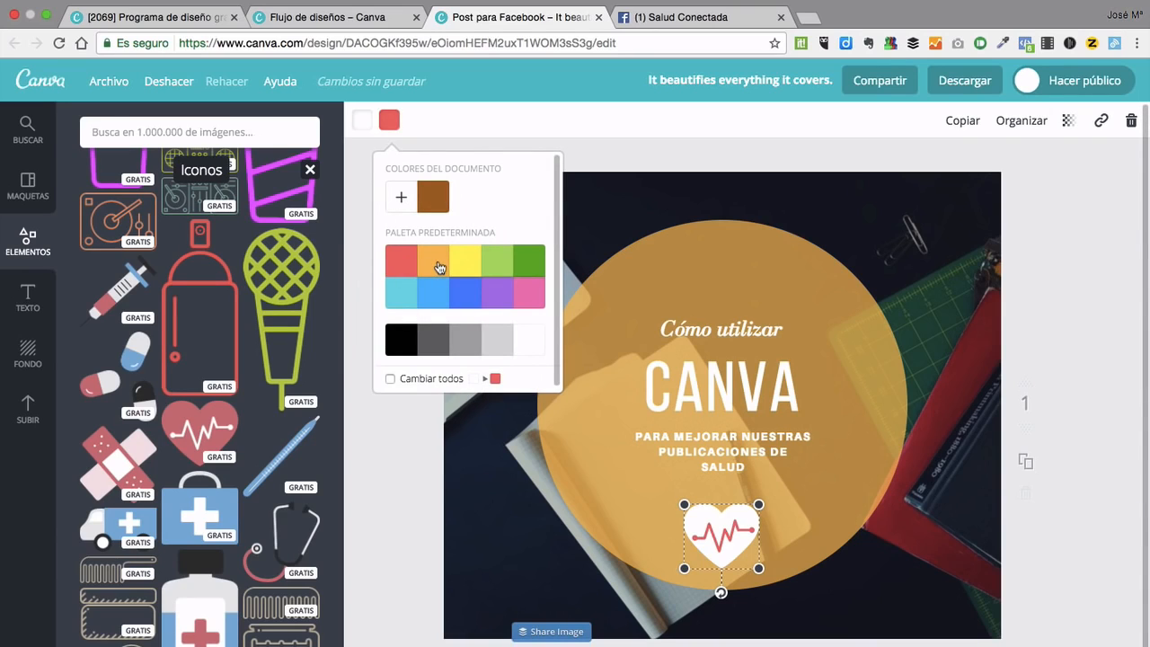
pyautogui.click(434, 262)
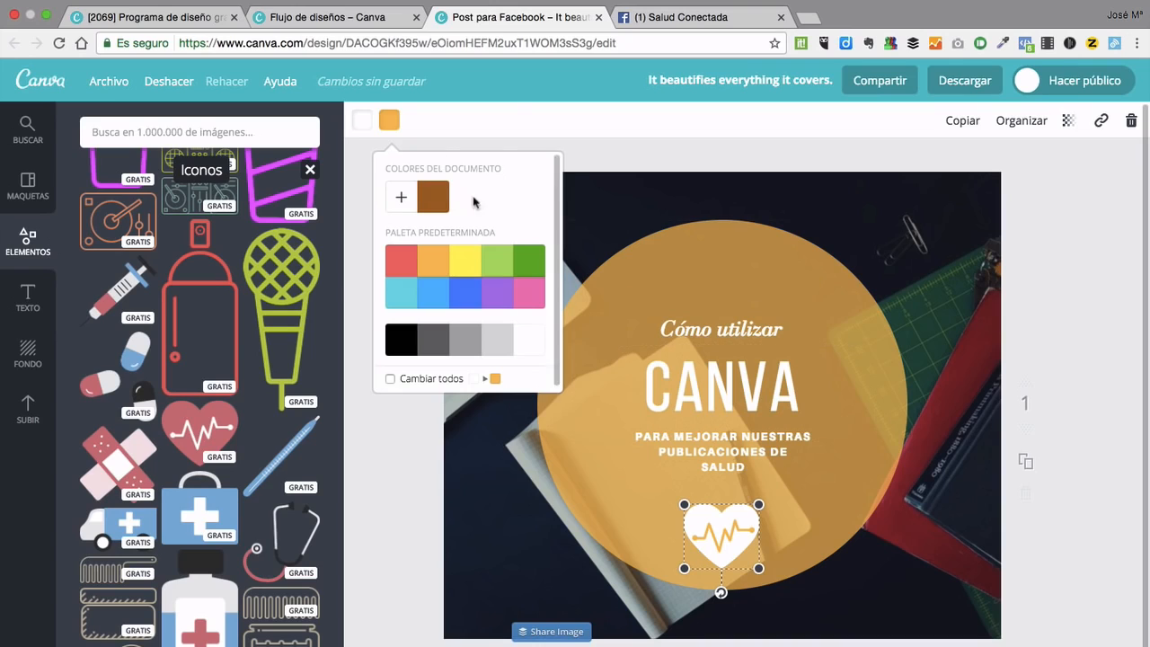
pyautogui.click(389, 121)
# Move the heart icon slightly up towards the subtitle, deselect it and close the icon collection.
pyautogui.moveTo(718, 557); pyautogui.dragTo(718, 548)
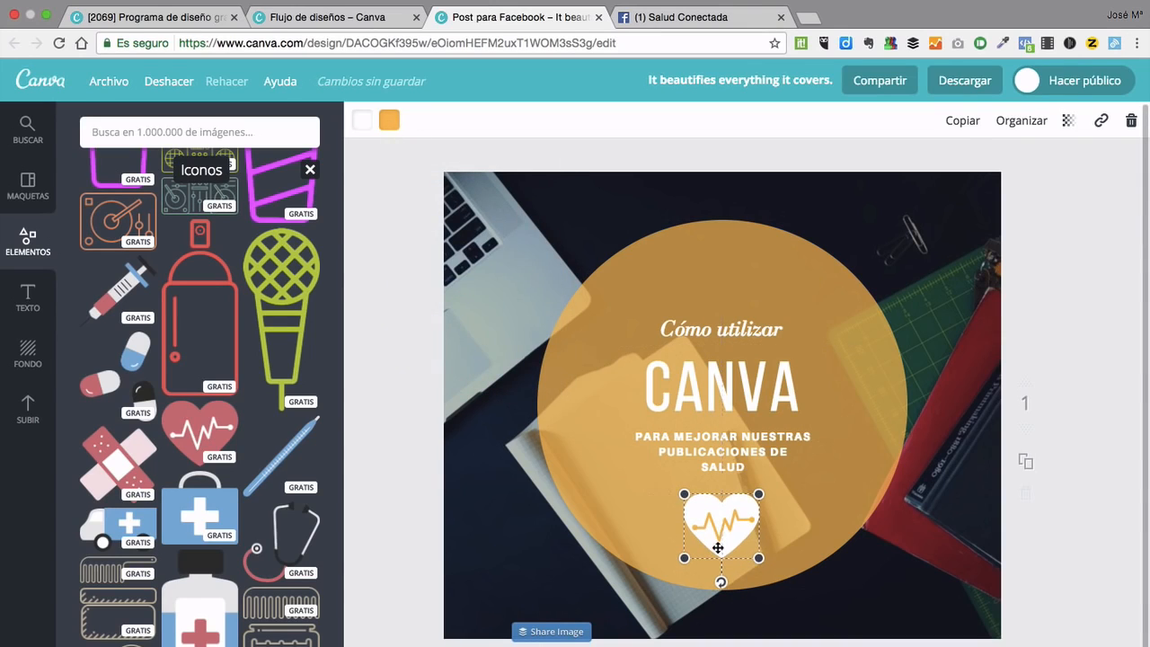
pyautogui.click(940, 615)
pyautogui.click(1074, 543)
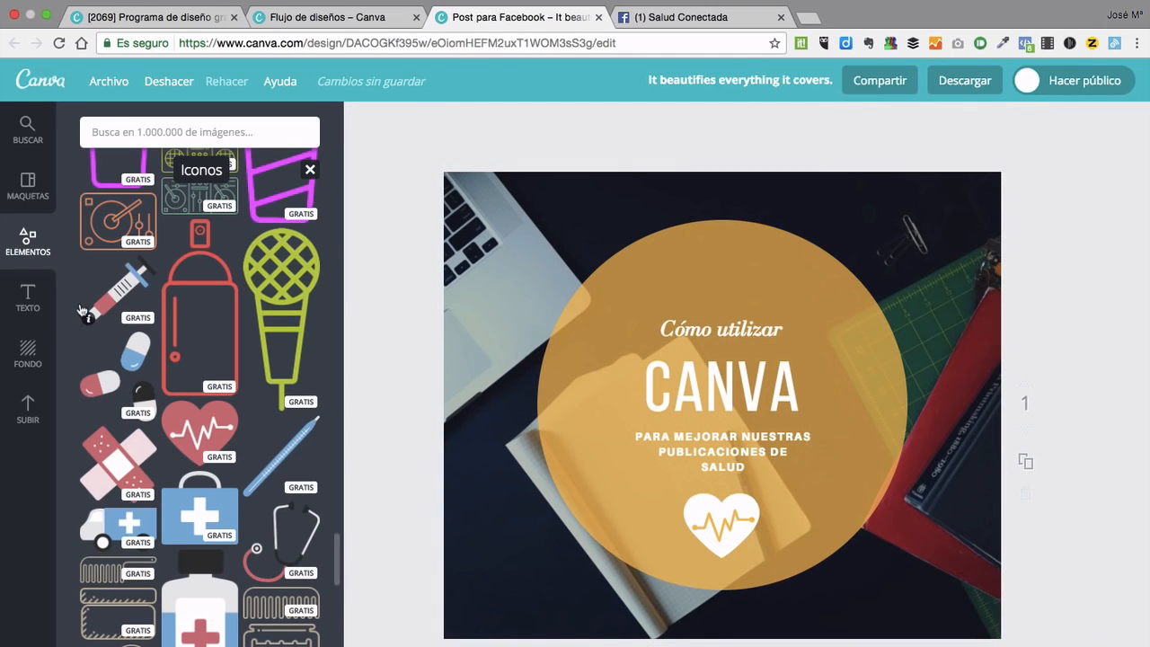
pyautogui.click(309, 170)
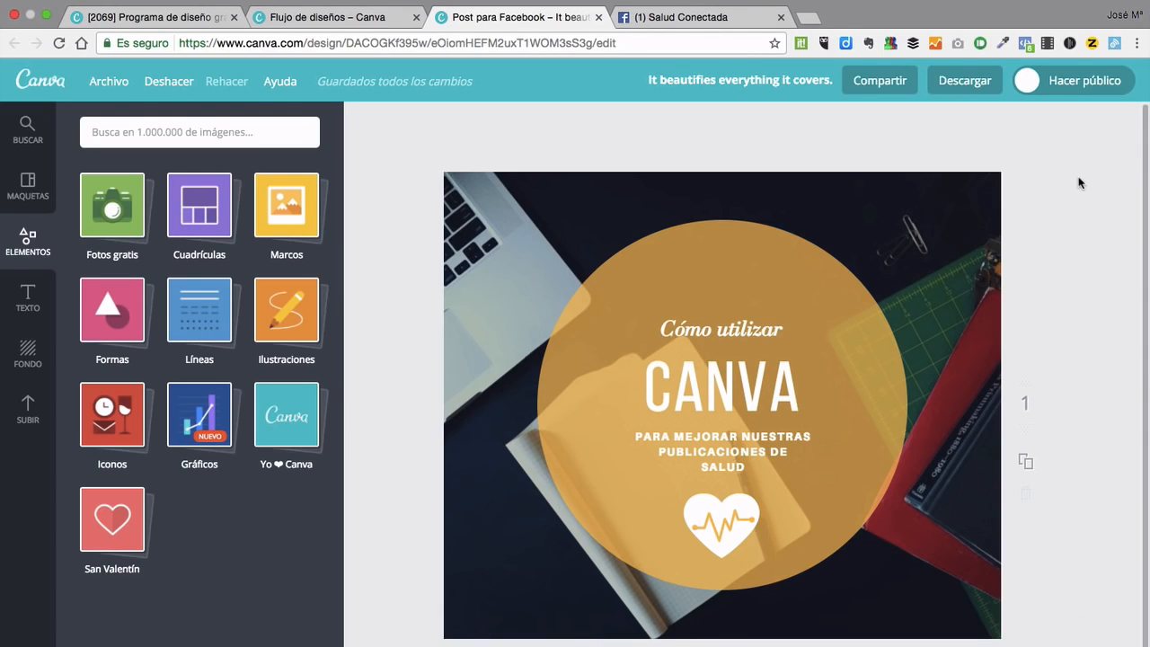
# Download the design as a JPG and save it as "Canva.jpg" in the CANVA folder.
pyautogui.click(955, 83)
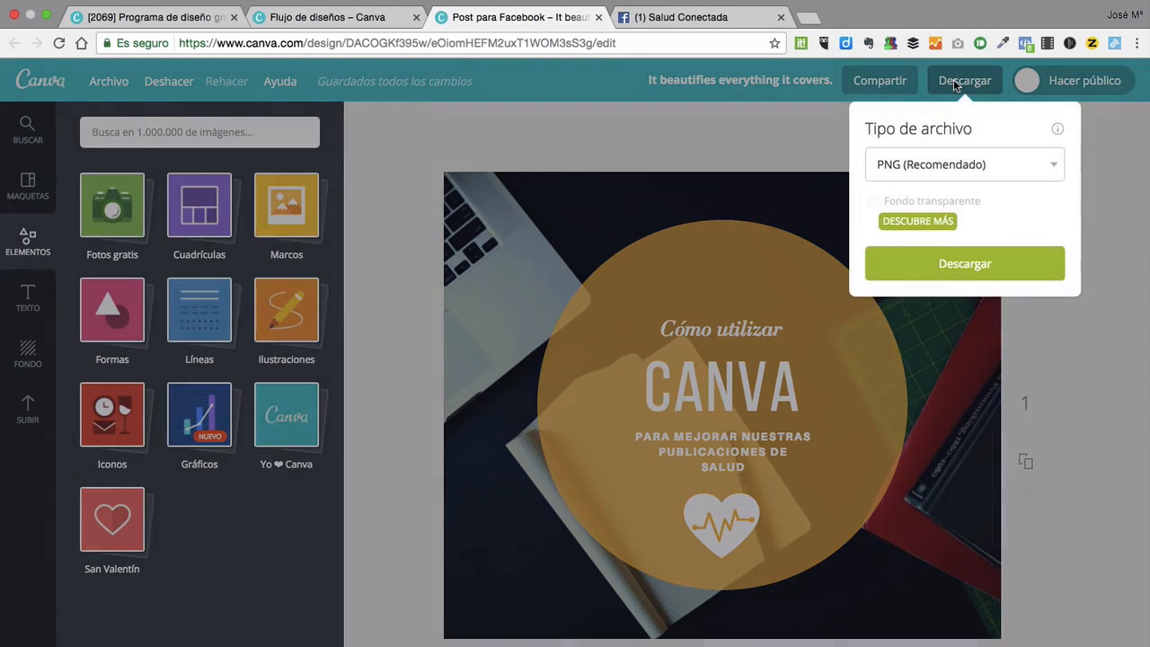
pyautogui.click(939, 163)
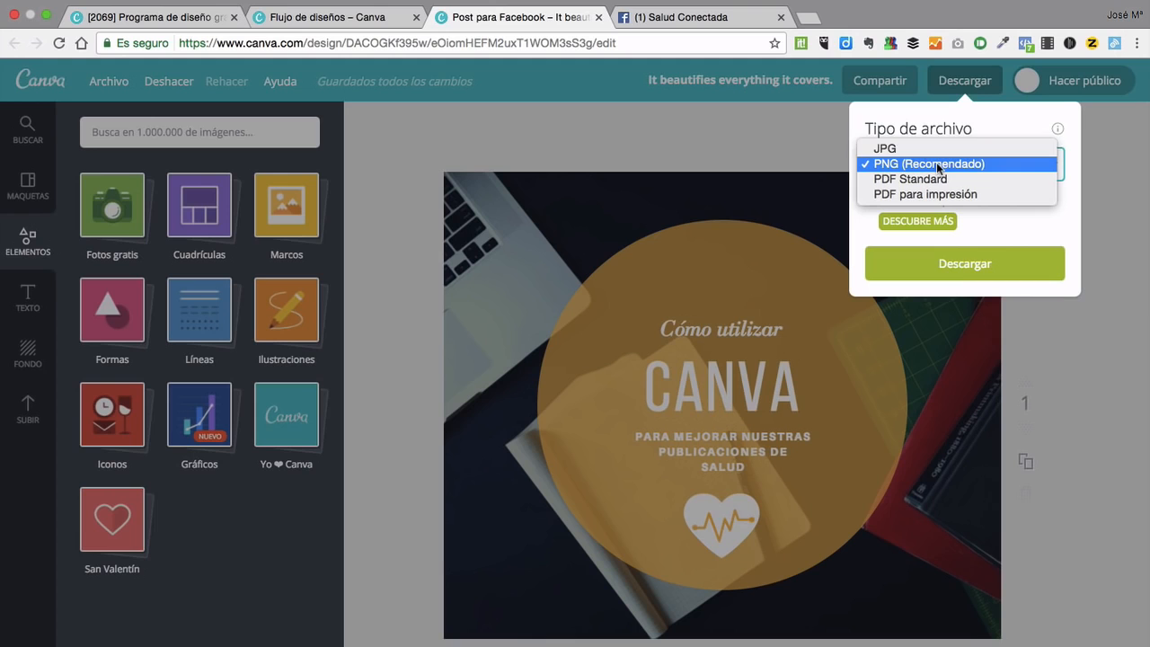
pyautogui.click(911, 150)
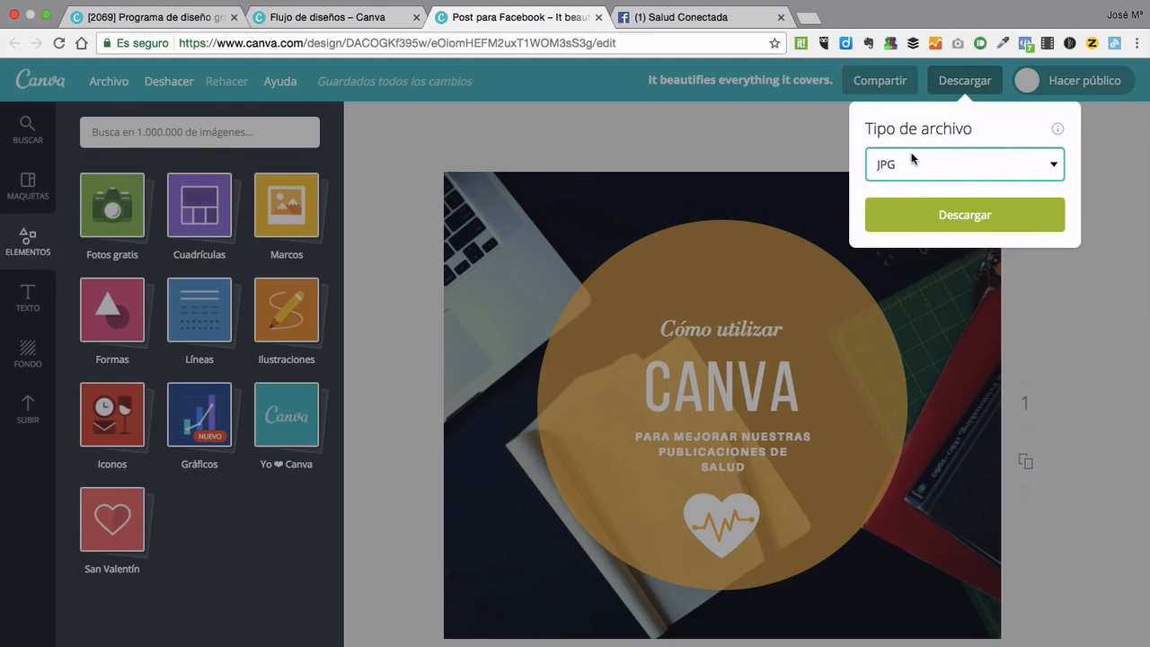
pyautogui.click(942, 217)
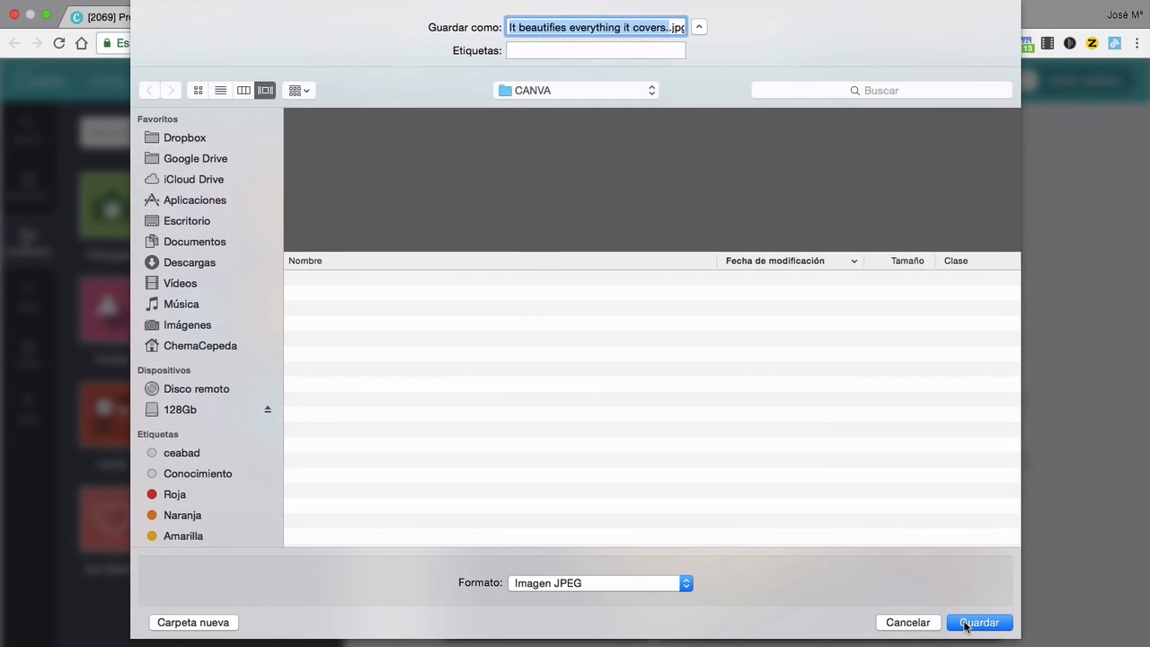
pyautogui.write('Canva')
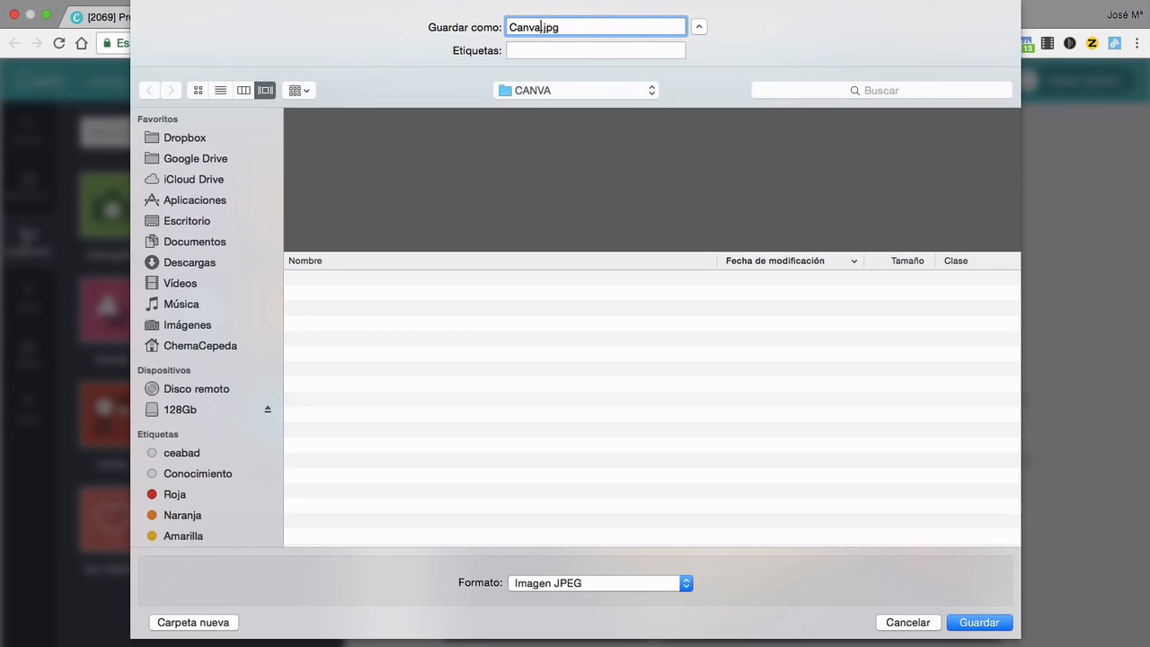
pyautogui.click(982, 624)
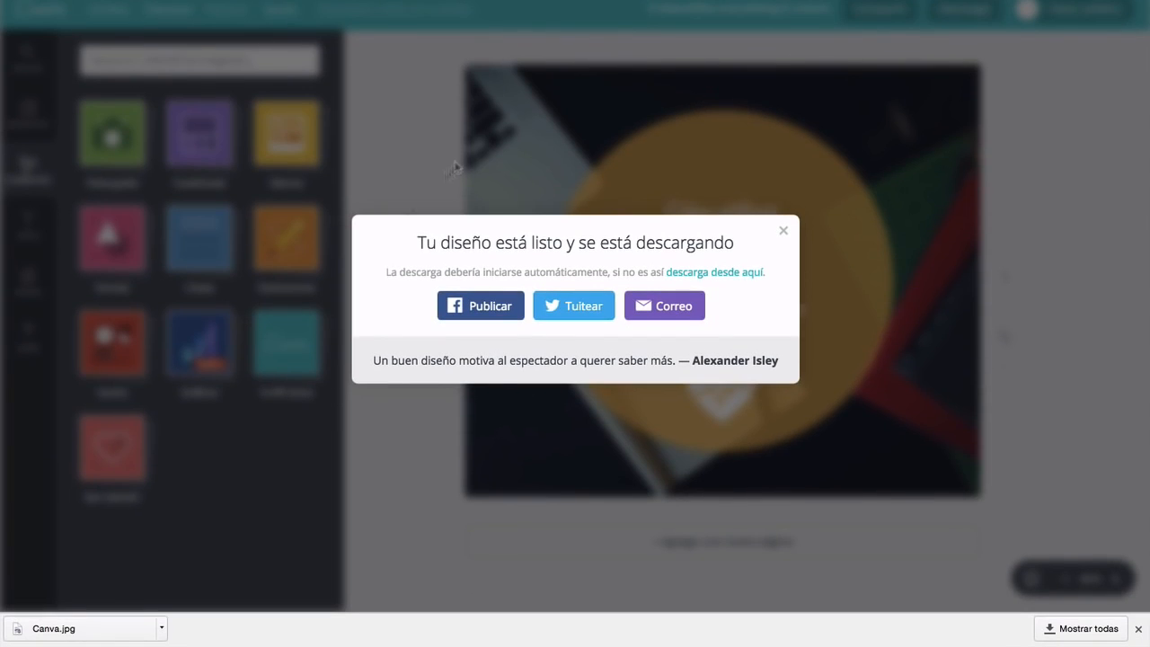
# Dismiss the download message and return to the overview of all designs.
pyautogui.click(282, 247)
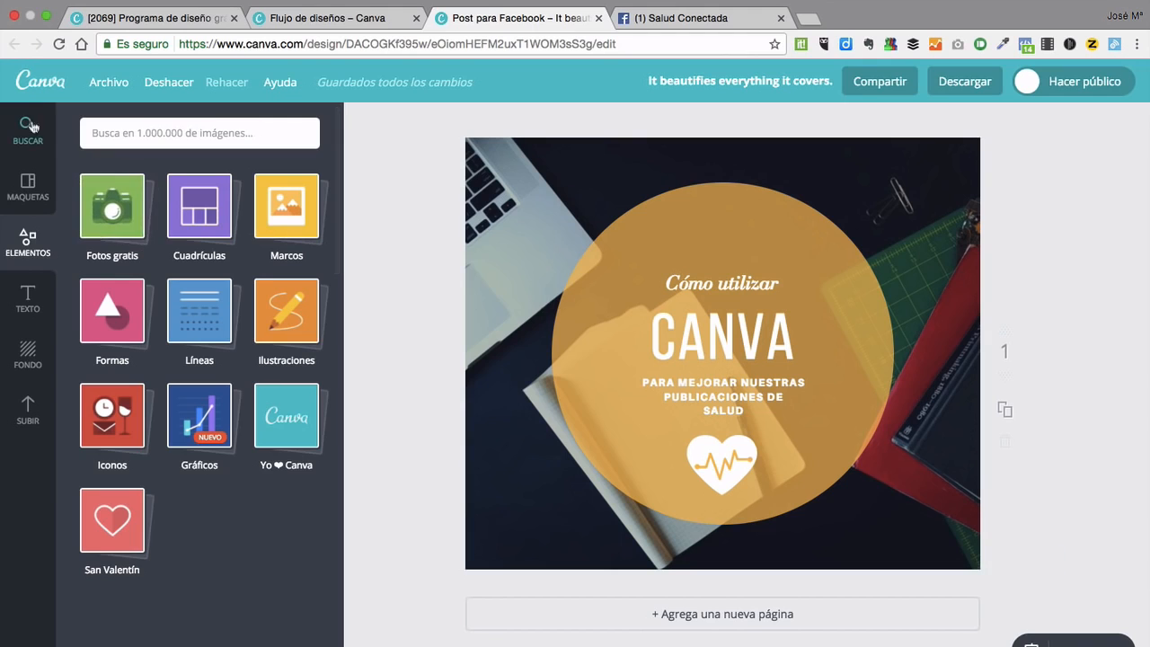
pyautogui.click(49, 87)
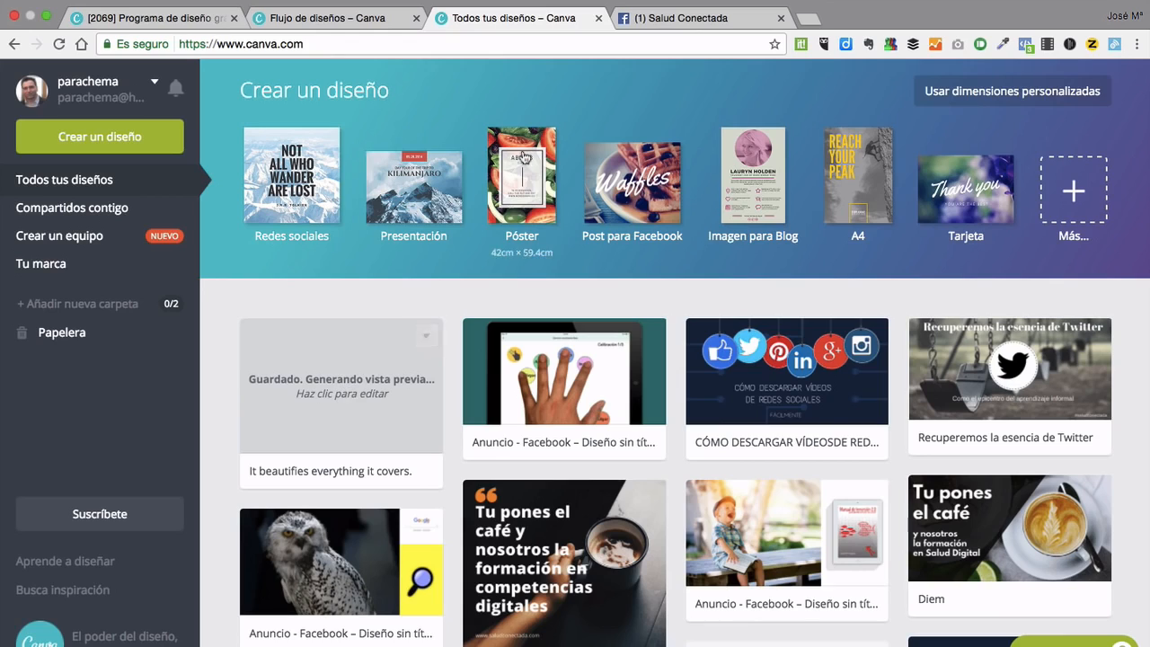
# Switch to the Salud Conectada Facebook page, start a new post and attach the image Canva.jpg.
pyautogui.click(691, 21)
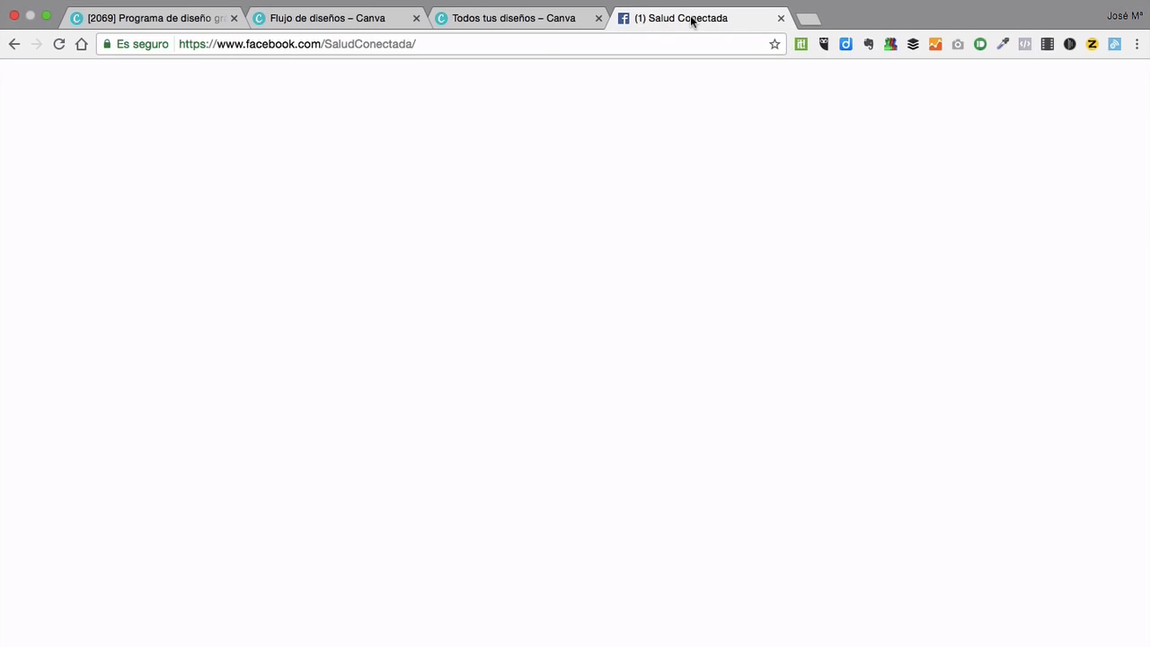
pyautogui.click(469, 463)
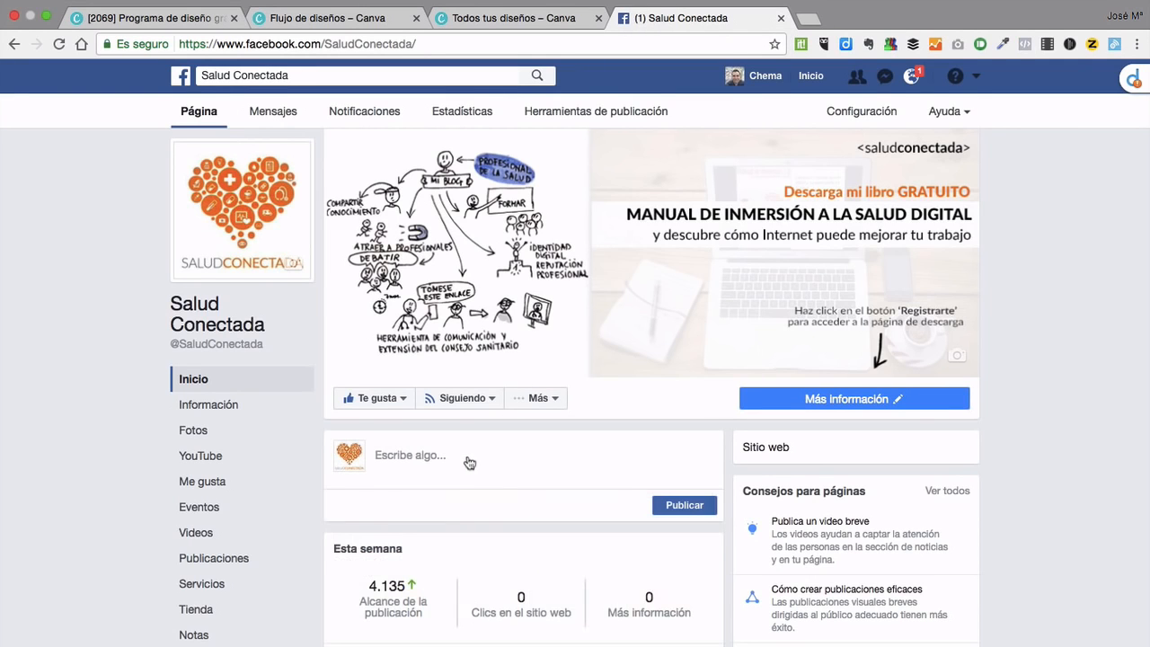
pyautogui.click(467, 456)
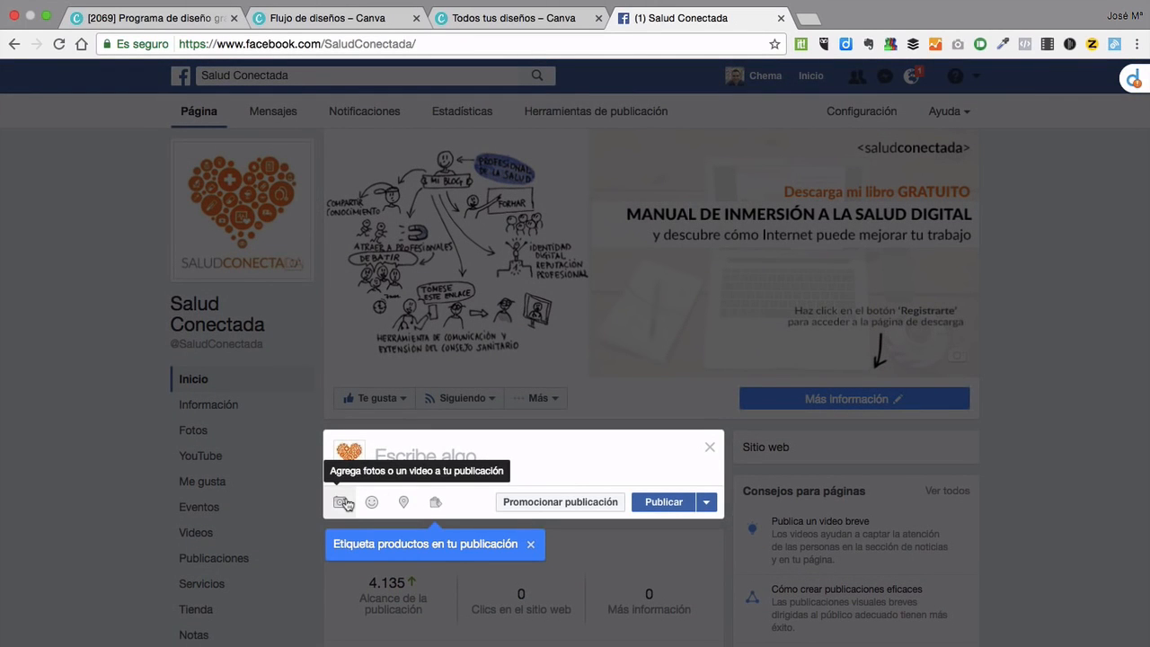
pyautogui.click(339, 501)
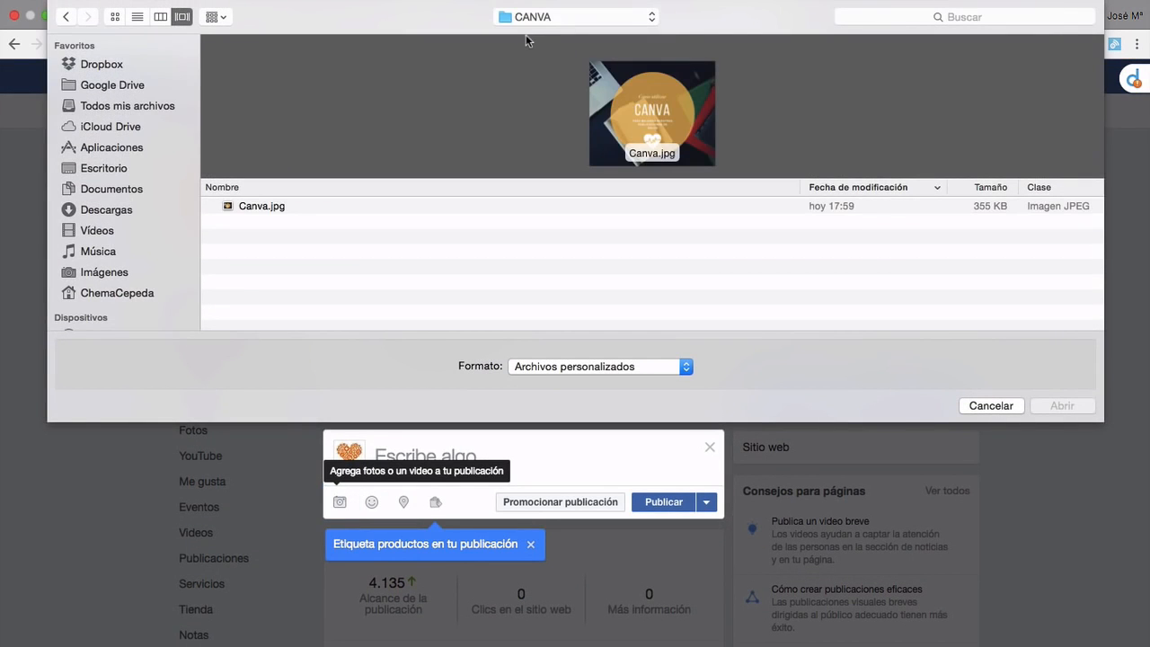
pyautogui.click(288, 207)
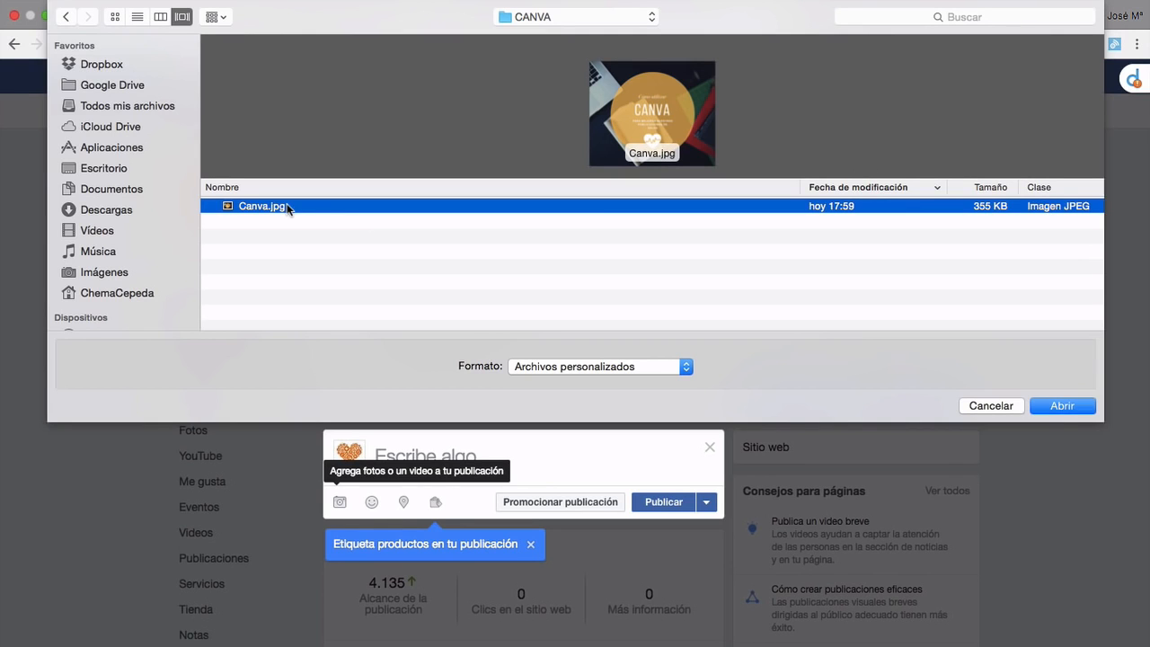
pyautogui.click(1062, 405)
# Write the post text "Preparando el vídeo para el newsletter del lunes ¡No os lo perdáis!", publish it and view it on the page.
pyautogui.click(508, 451)
pyautogui.write('Preparando ')
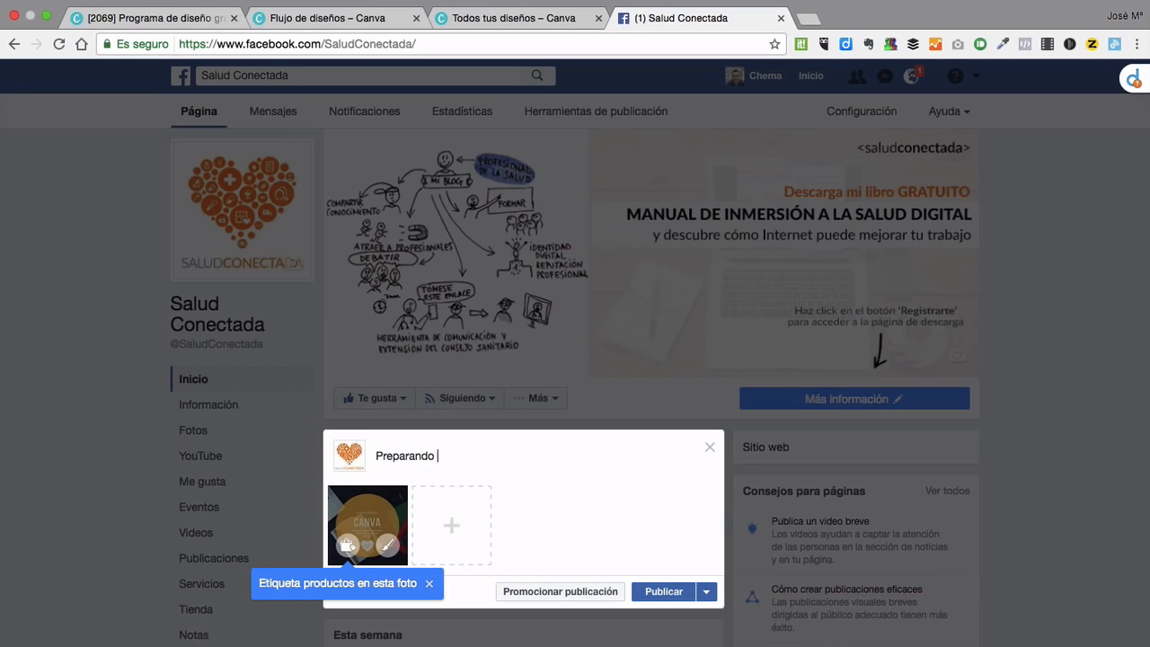
pyautogui.write('el vídeo para el newsletter del lunes')
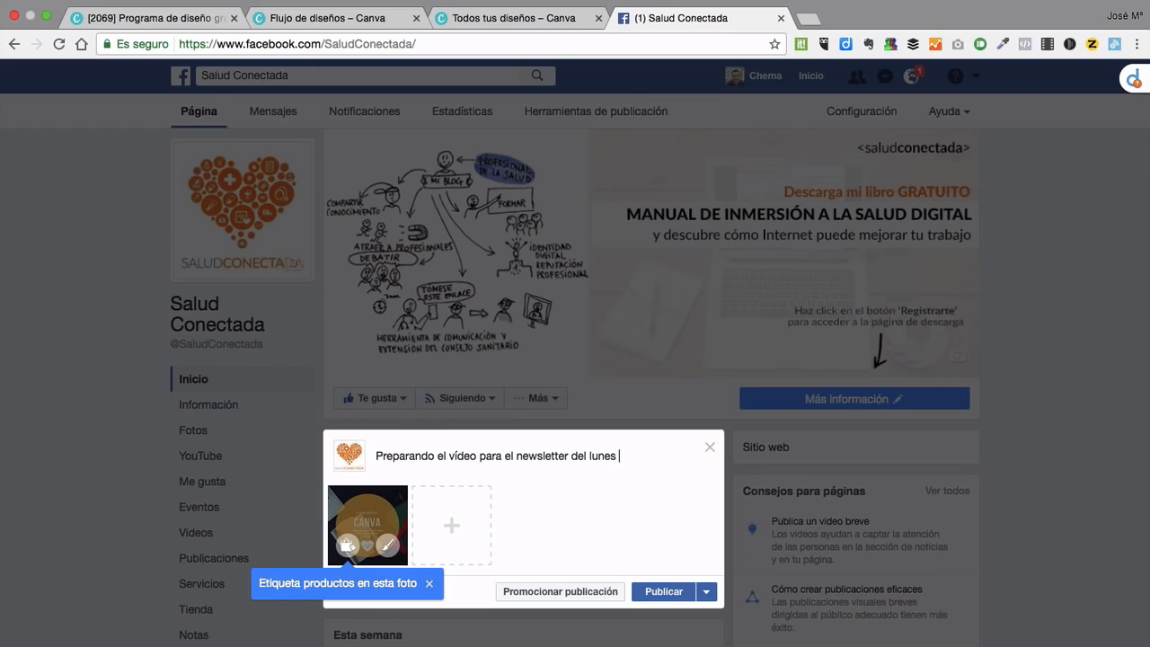
pyautogui.write(' ¡No os lo perdáis!')
pyautogui.click(654, 590)
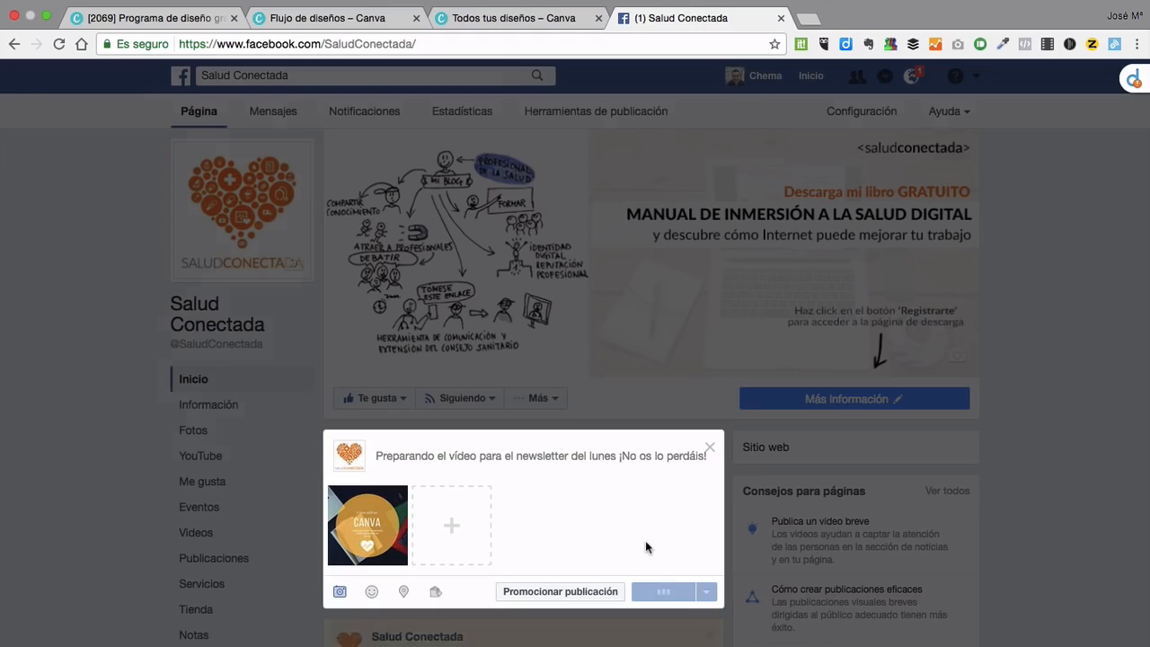
pyautogui.scroll(-3, 645, 540)
pyautogui.scroll(-3, 647, 546)
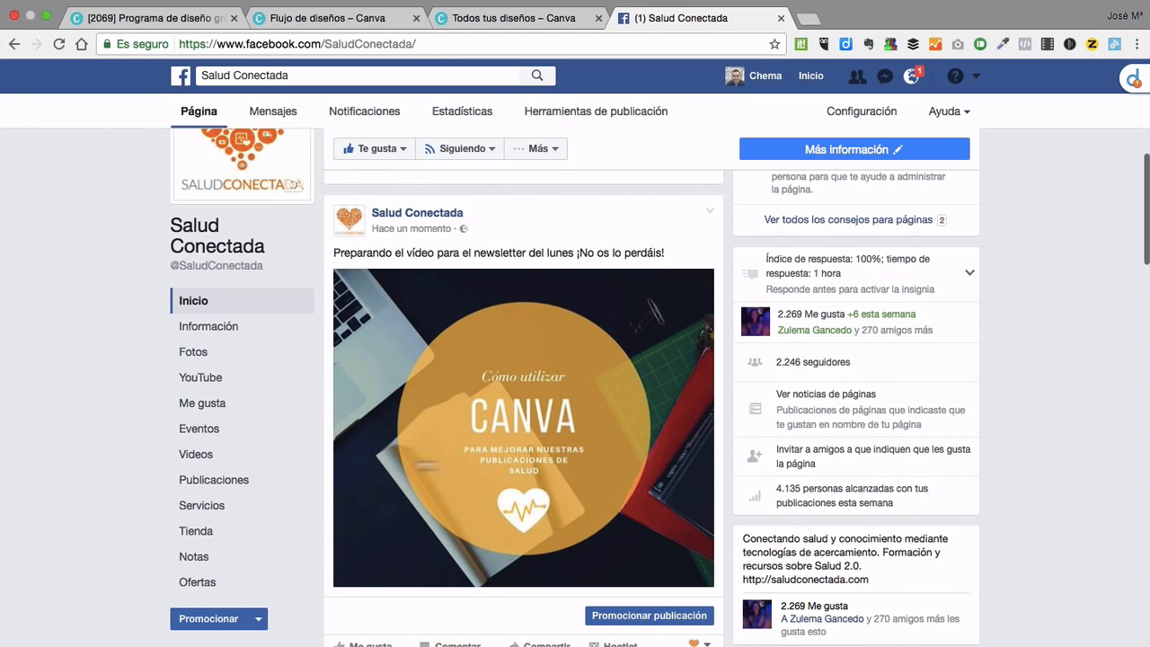
# Examine the published Canva image enlarged and in the page's post, closing the enlarged view, and switch back to the Canva overview of all designs.
pyautogui.scroll(-2, 554, 351)
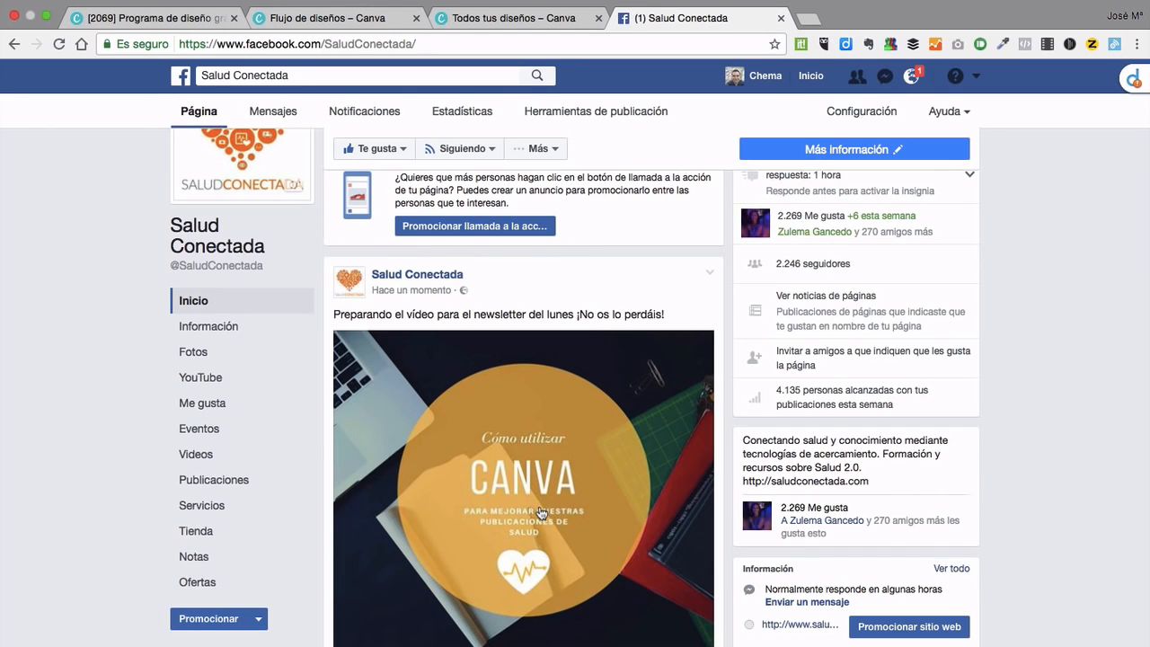
pyautogui.scroll(-1, 542, 513)
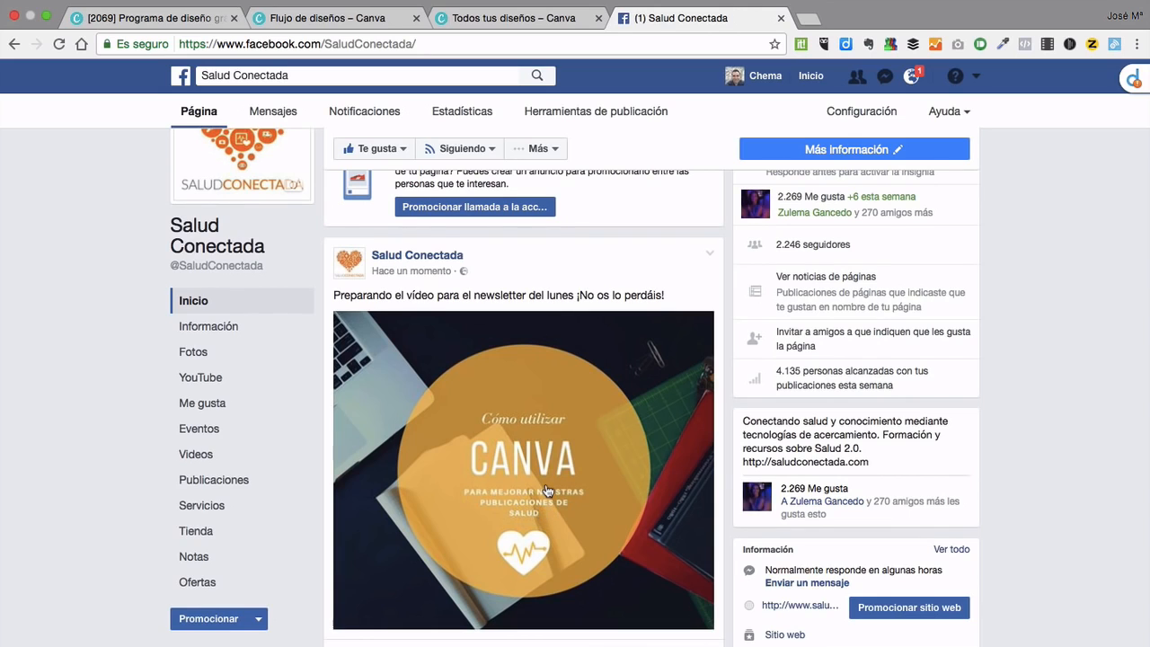
pyautogui.click(546, 491)
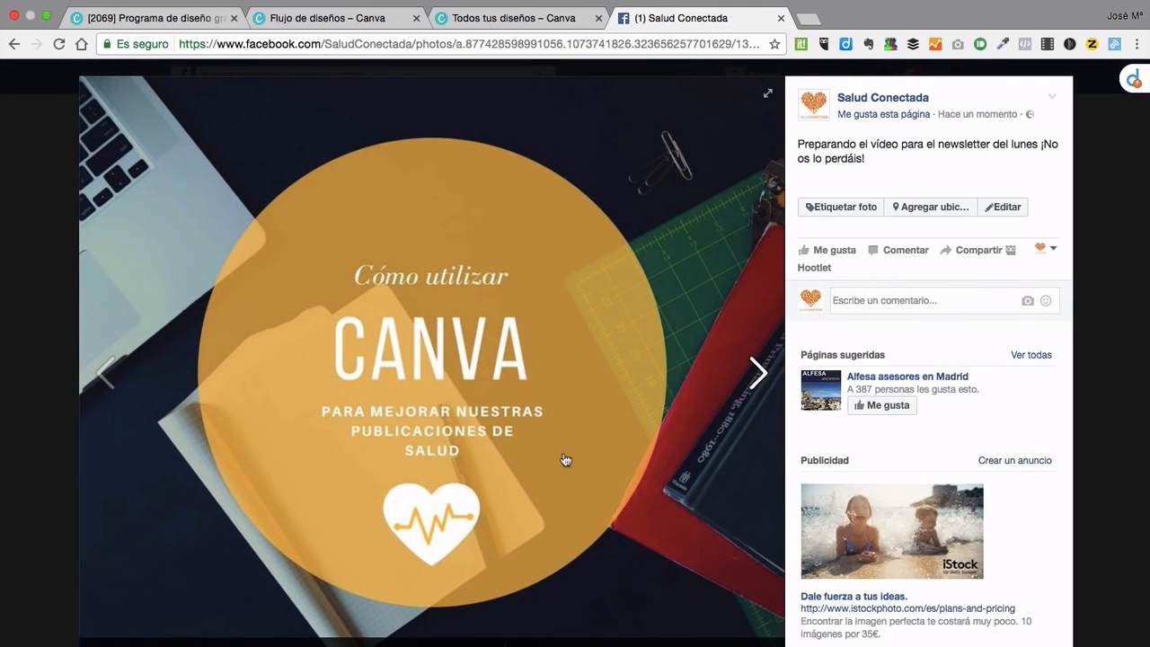
pyautogui.click(1099, 117)
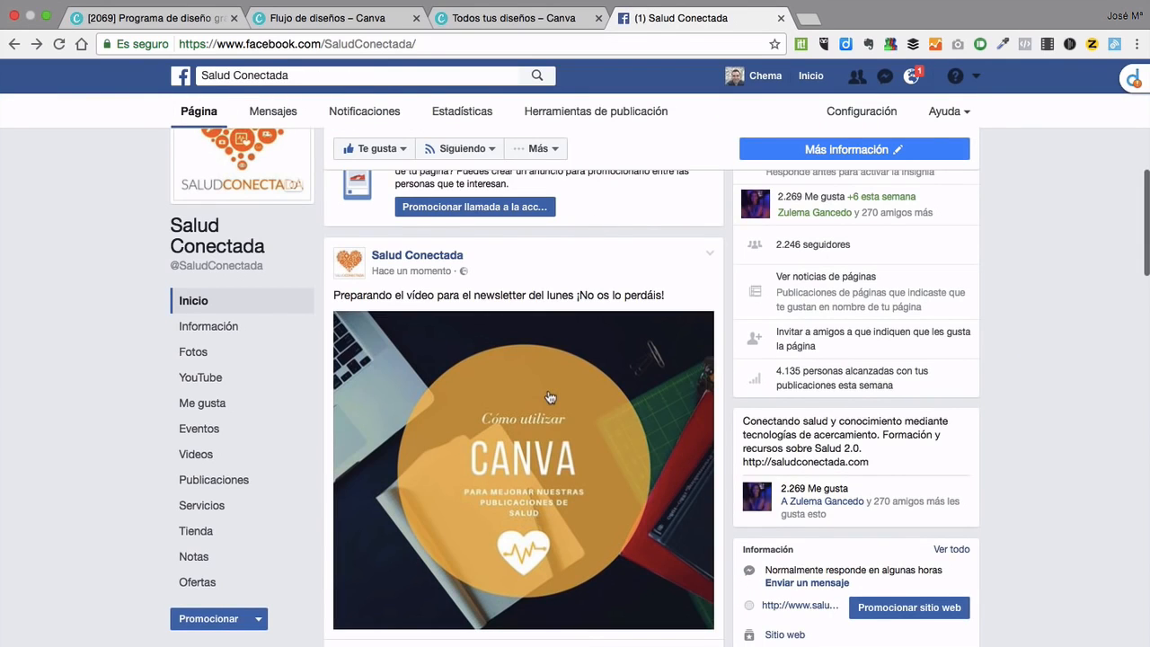
pyautogui.scroll(-2, 550, 397)
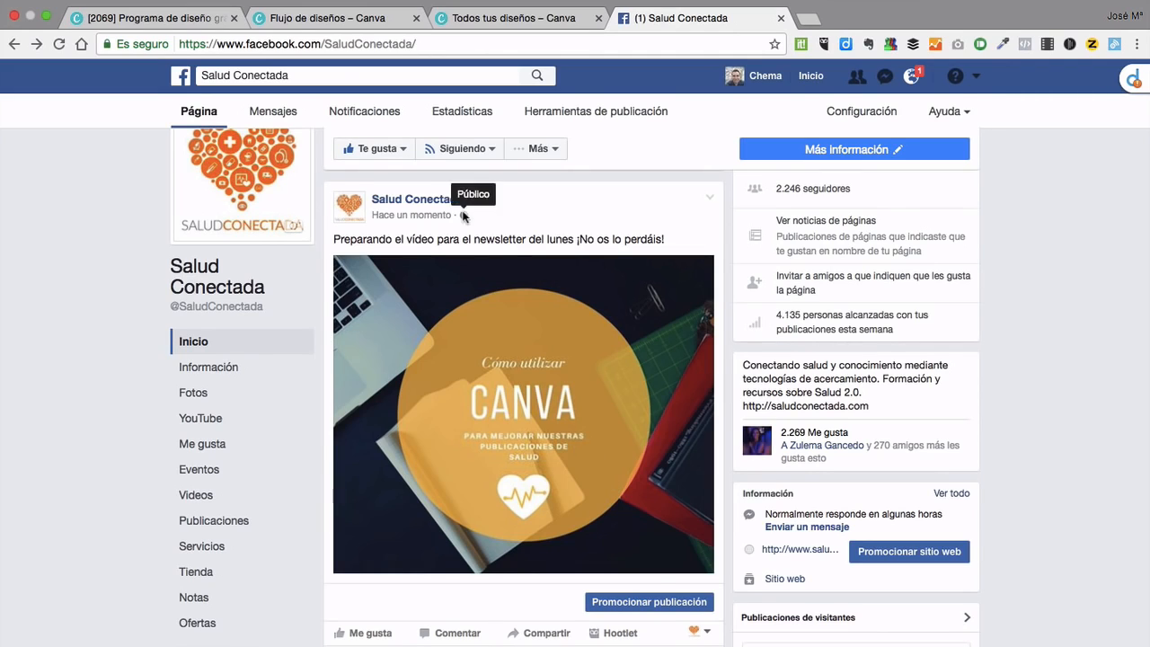
pyautogui.click(454, 23)
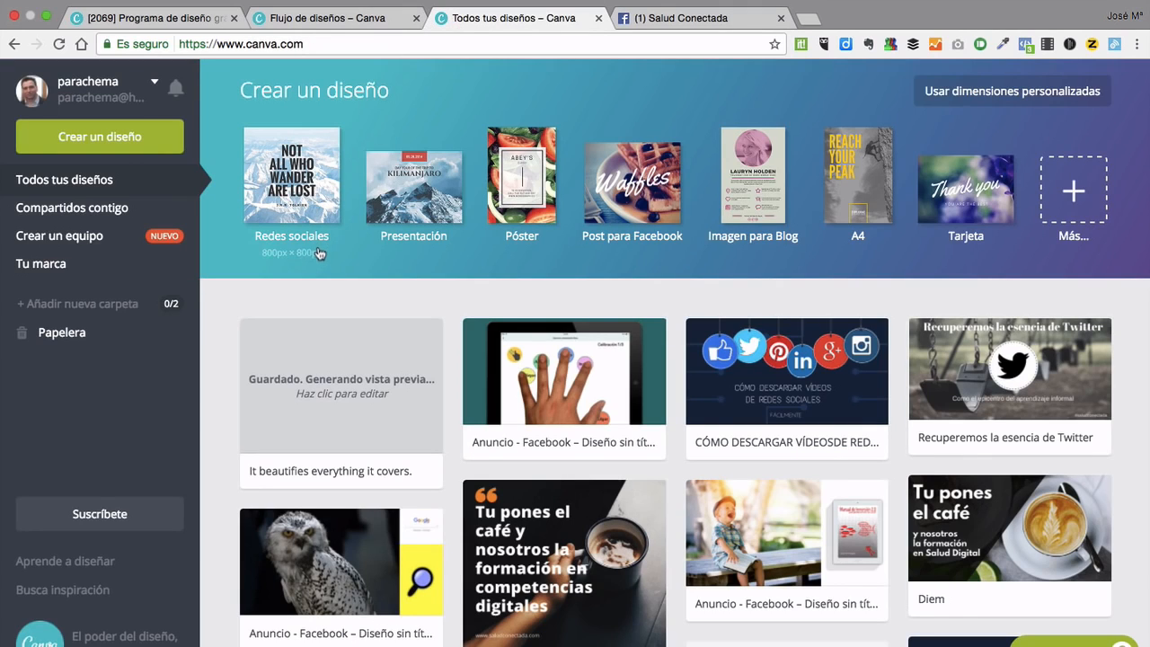